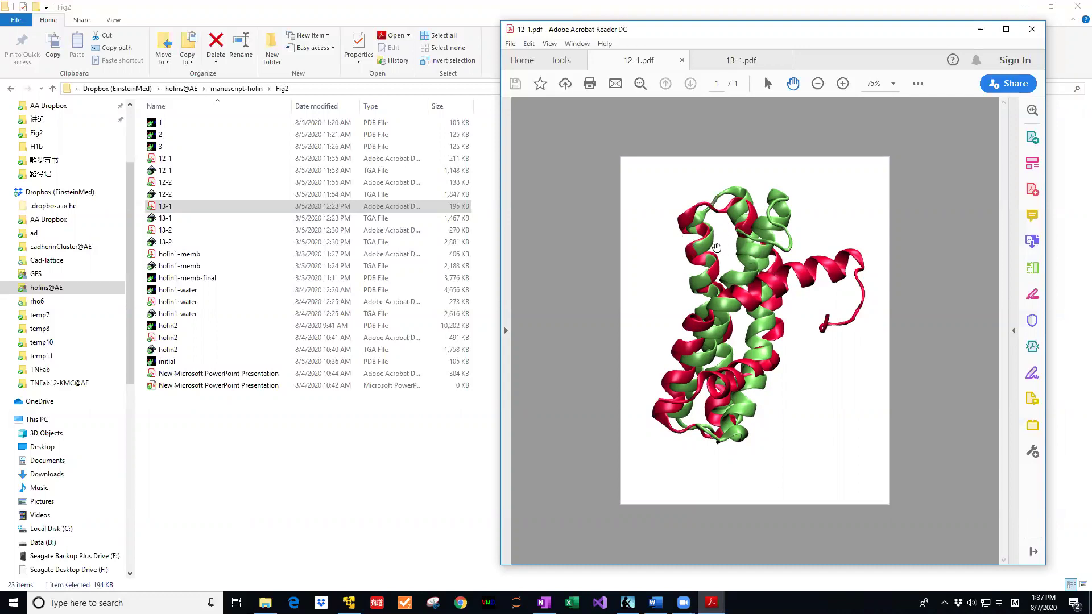
# Step: Select structure file 1 in the Fig2 folder, dismiss the Kindle reader, and view the 12-1.pdf figure
pyautogui.click(167, 125)
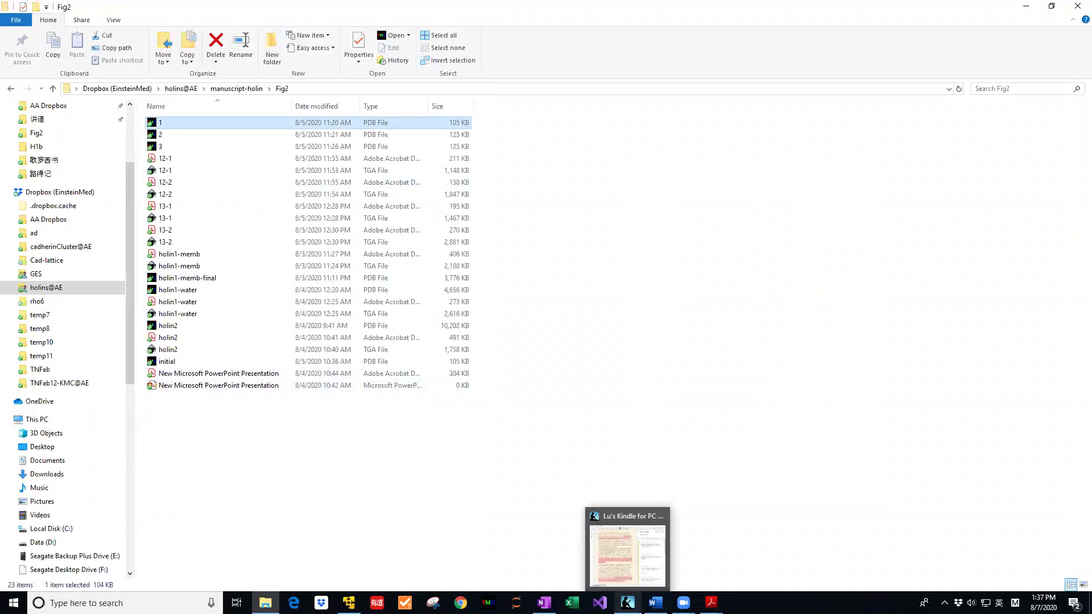
pyautogui.click(637, 535)
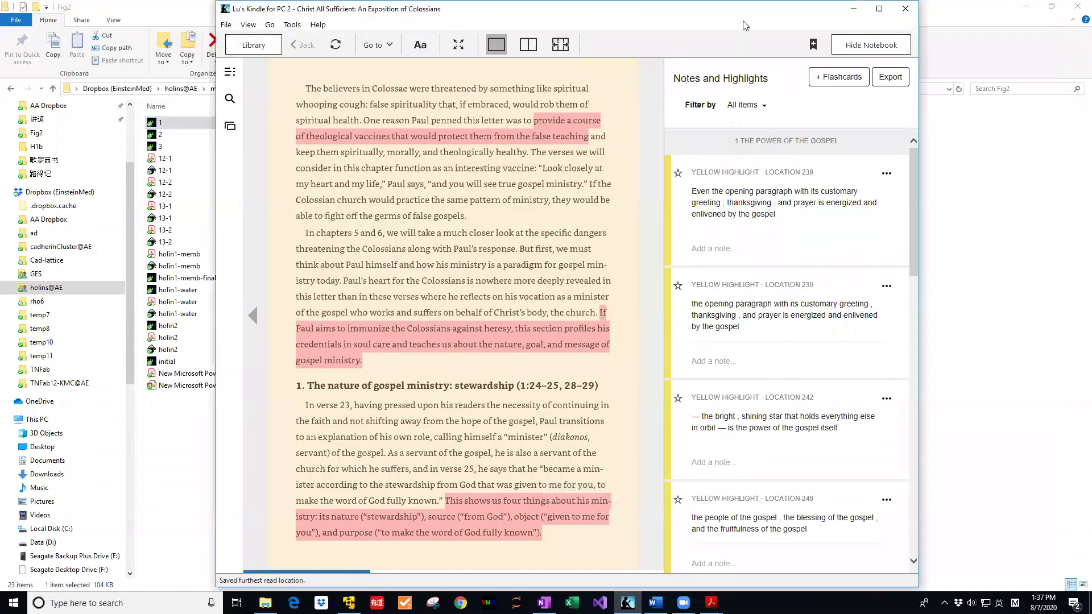
pyautogui.click(853, 8)
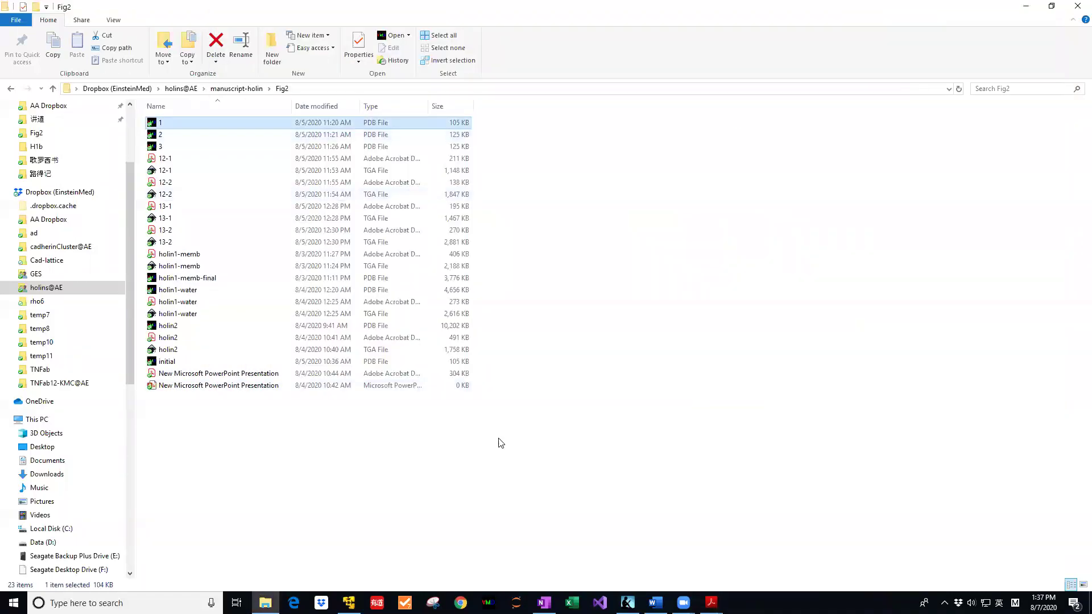
pyautogui.moveTo(711, 603)
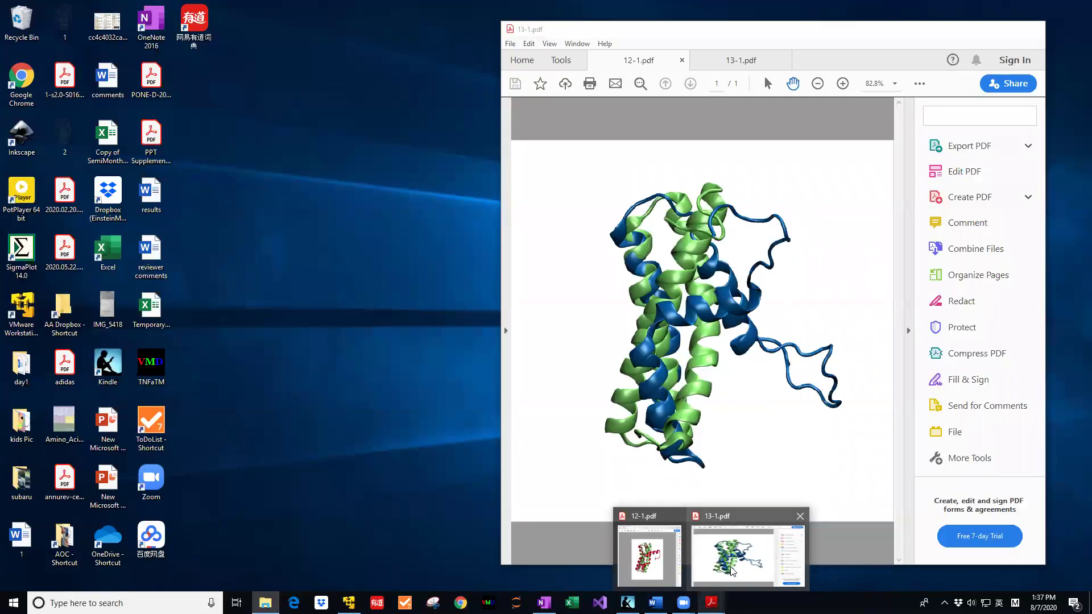
pyautogui.click(747, 556)
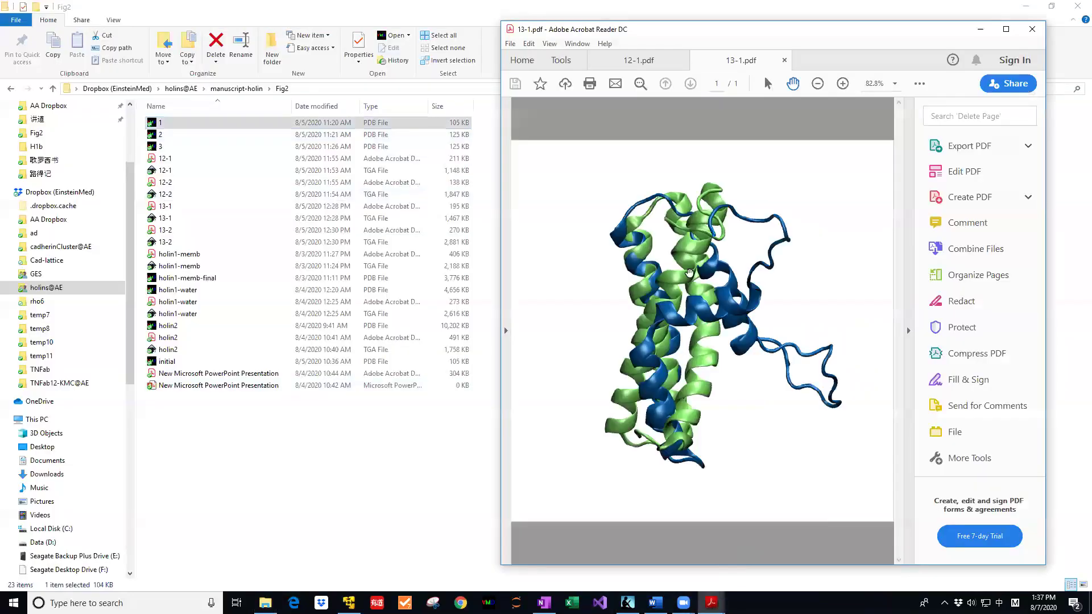
pyautogui.click(646, 67)
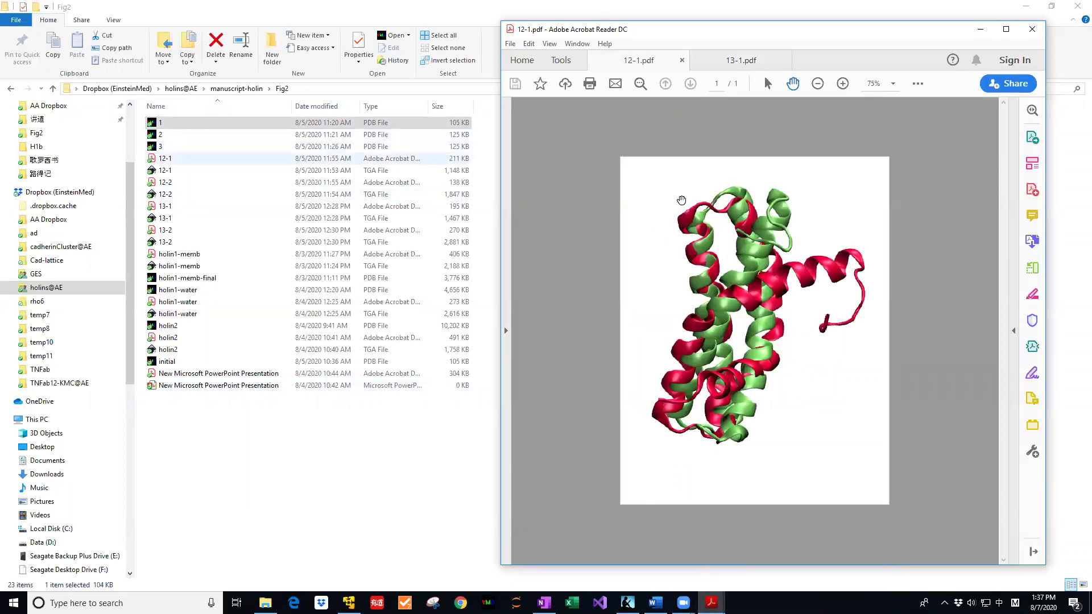
# Step: Load 1.pdb in VMD in an enlarged orthographic display with Graphical Representations open
pyautogui.doubleClick(184, 128)
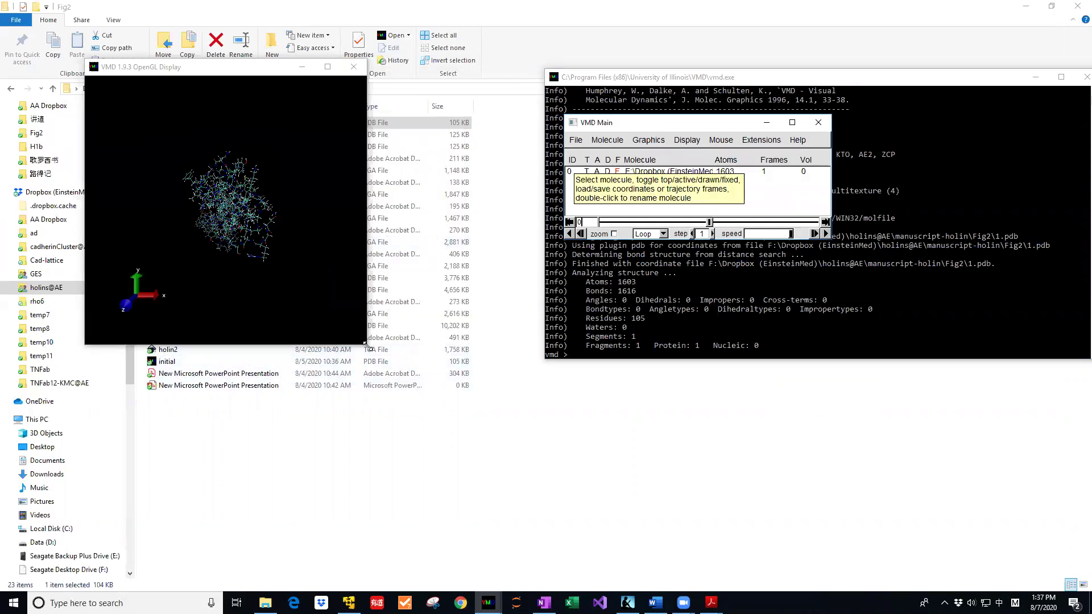
pyautogui.moveTo(366, 344); pyautogui.dragTo(519, 515)
pyautogui.click(687, 140)
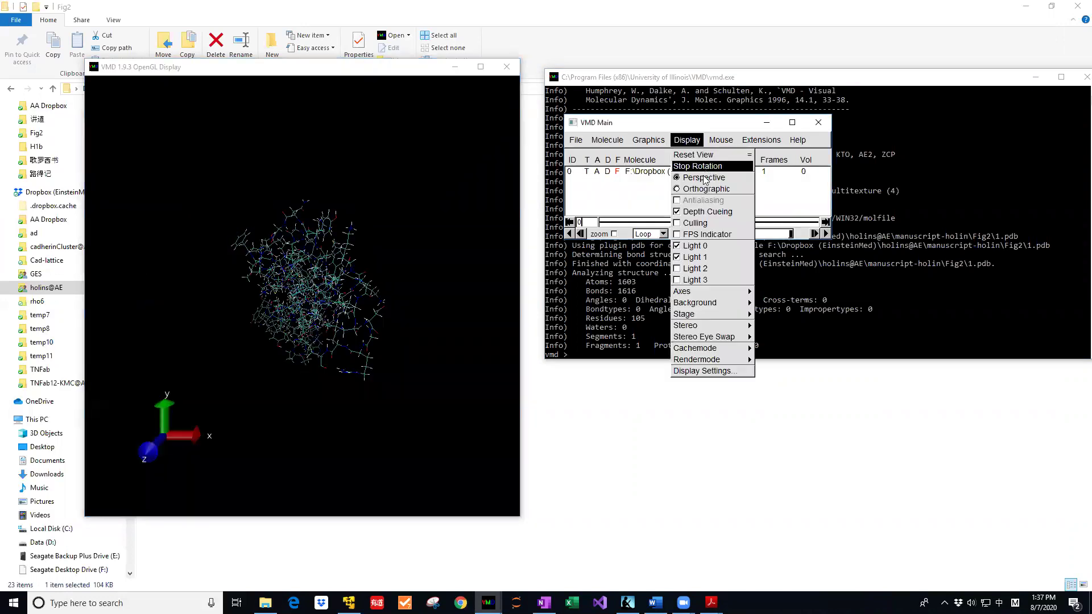
pyautogui.click(705, 188)
pyautogui.click(686, 141)
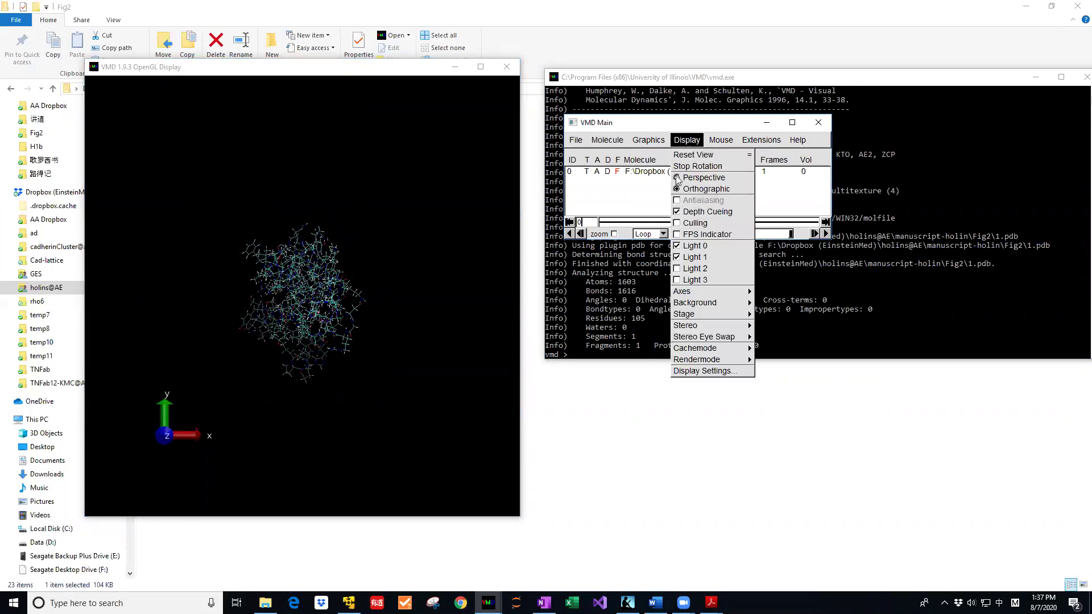
pyautogui.click(647, 141)
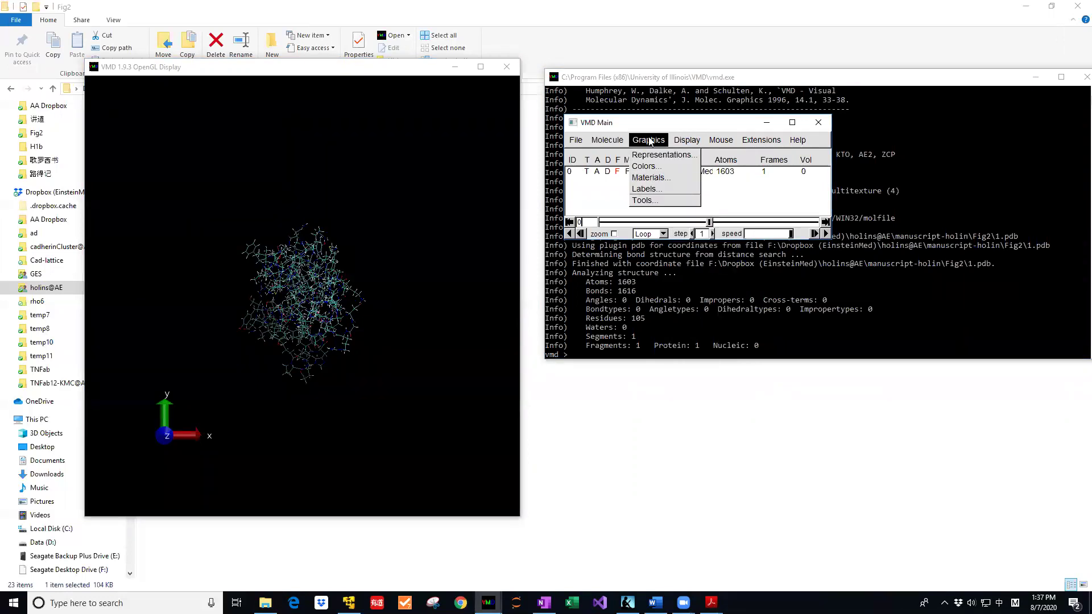
pyautogui.click(658, 156)
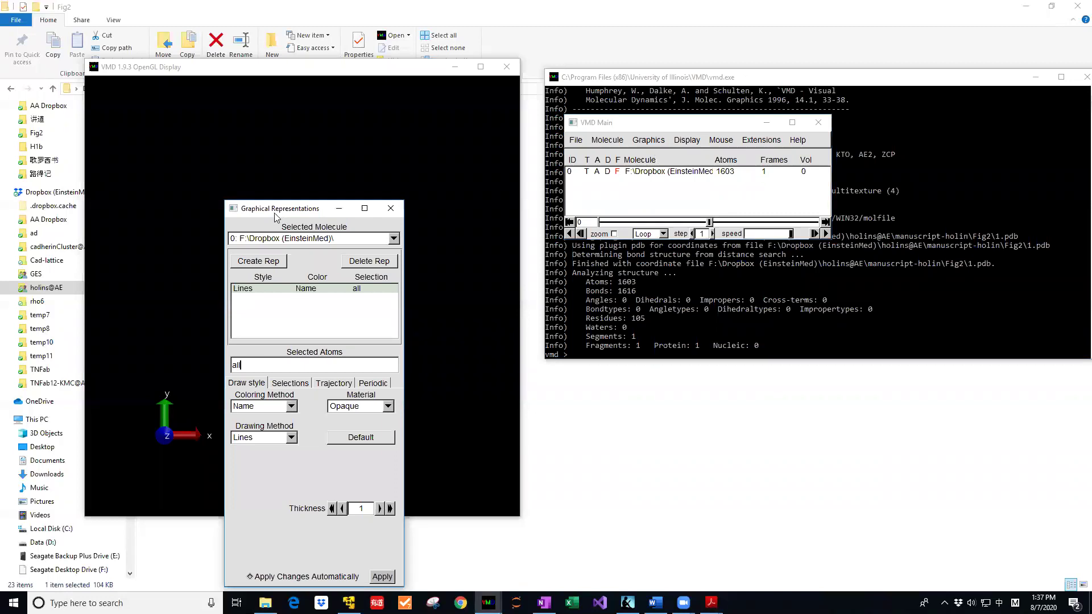
# Step: Draw structure 1 as NewCartoon and turn off depth cueing
pyautogui.moveTo(274, 217); pyautogui.dragTo(703, 94)
pyautogui.click(693, 314)
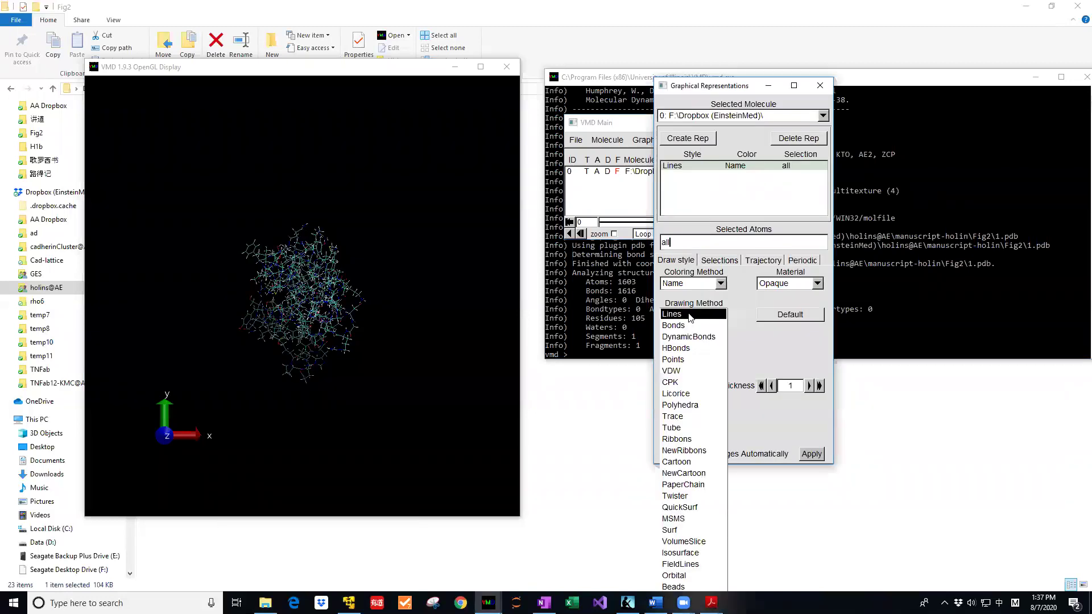
pyautogui.click(694, 473)
pyautogui.click(615, 206)
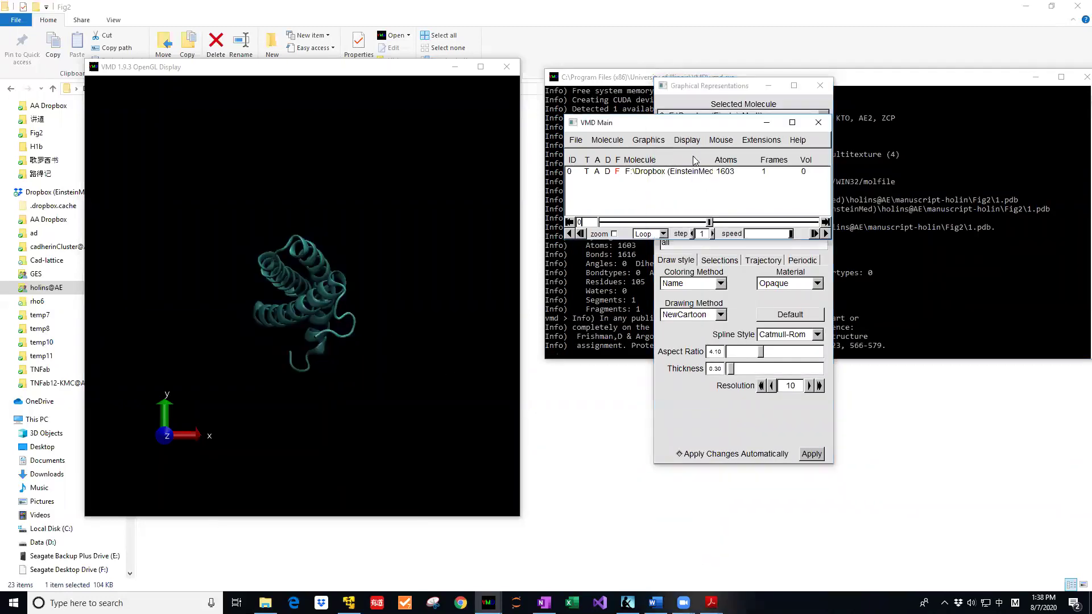
pyautogui.click(688, 140)
pyautogui.click(705, 210)
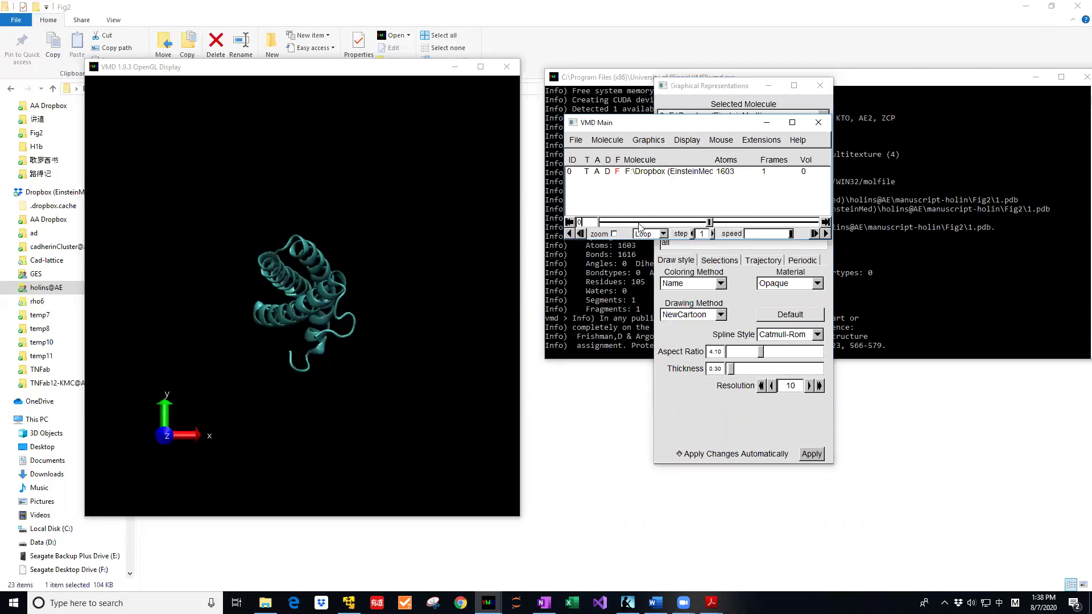
# Step: Set the Display Background colour to white
pyautogui.click(647, 141)
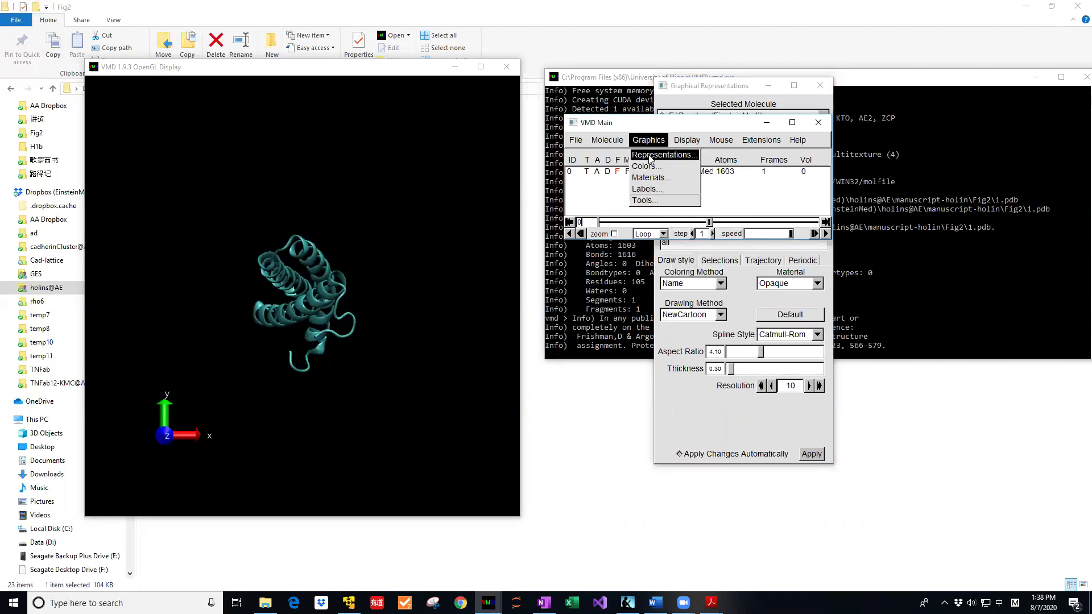
pyautogui.click(650, 156)
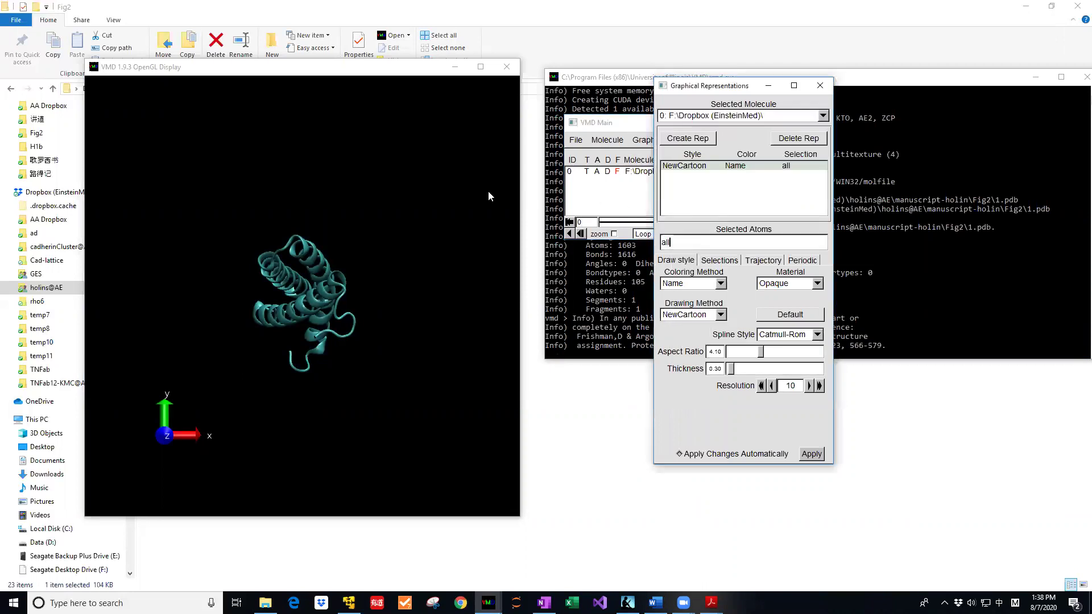
pyautogui.click(623, 127)
pyautogui.click(646, 140)
pyautogui.click(641, 170)
pyautogui.click(93, 165)
pyautogui.click(173, 165)
pyautogui.scroll(2, 269, 174)
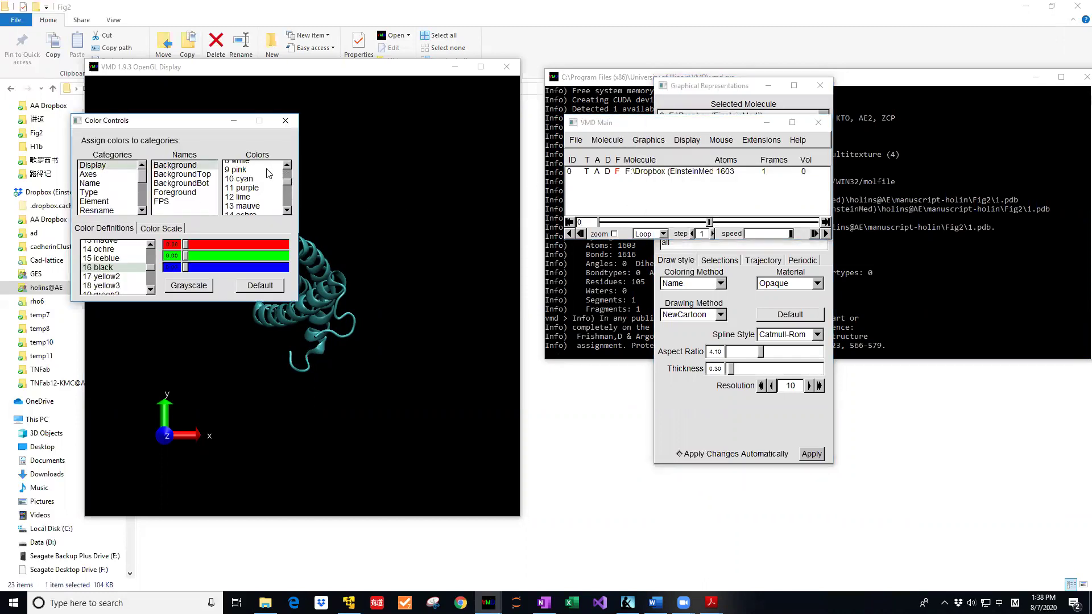
pyautogui.click(254, 162)
# Step: Turn the axes off and rotate the protein to a side view
pyautogui.click(318, 137)
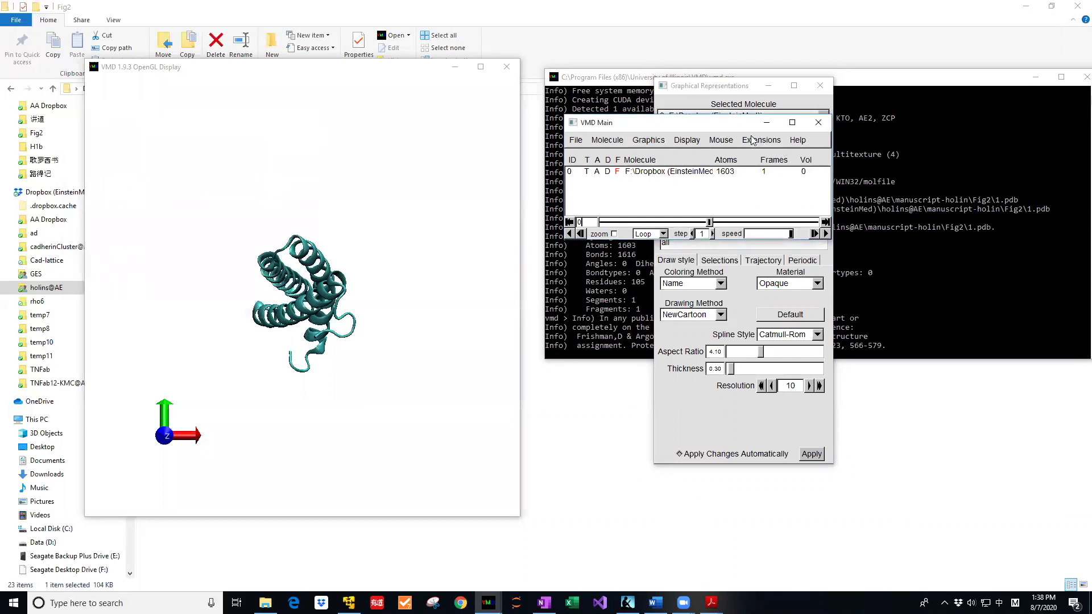
pyautogui.click(721, 140)
pyautogui.moveTo(775, 228)
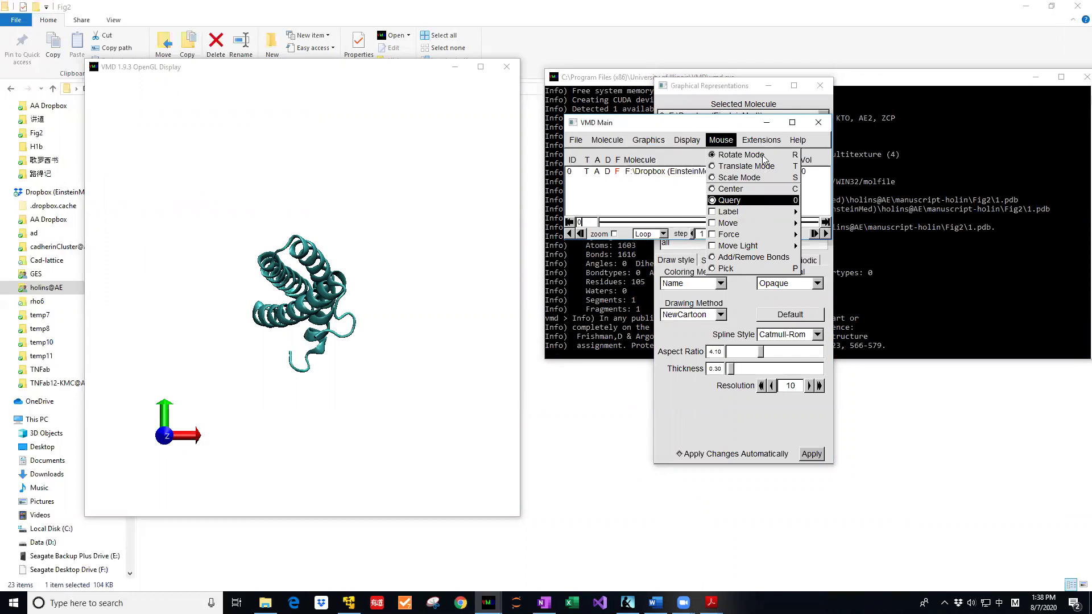
pyautogui.moveTo(686, 140)
pyautogui.moveTo(711, 291)
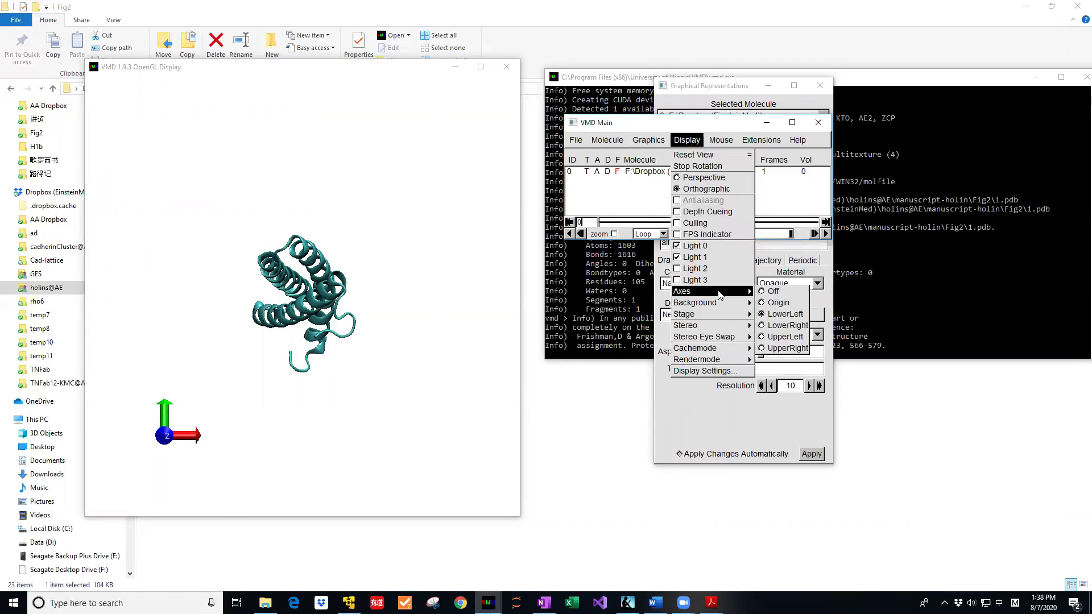
pyautogui.click(772, 294)
pyautogui.moveTo(448, 397); pyautogui.dragTo(450, 330)
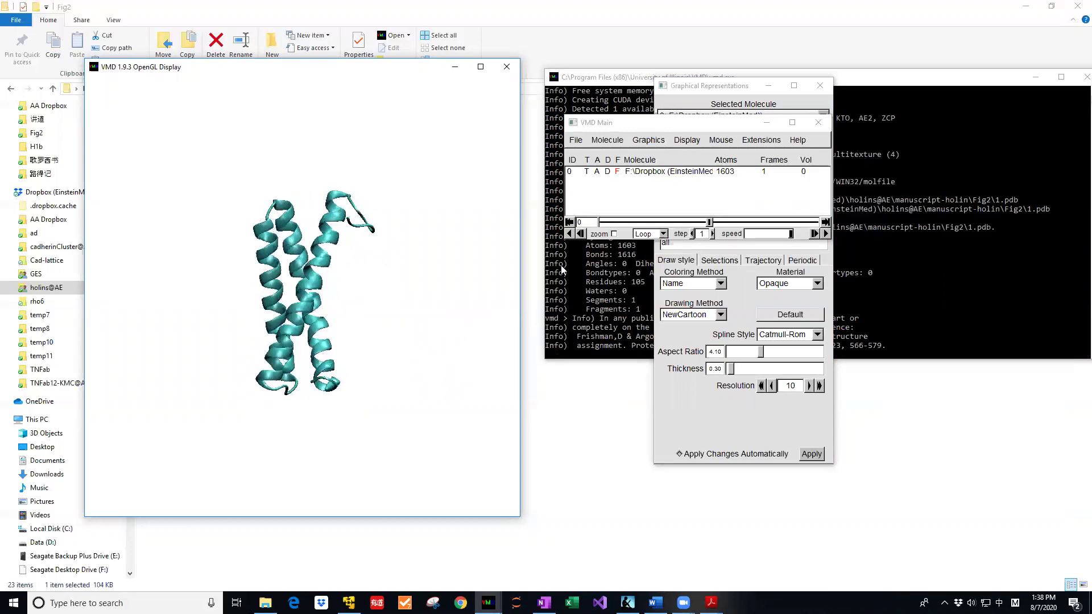
# Step: Load 2.pdb as a new molecule through File > New Molecule
pyautogui.click(576, 141)
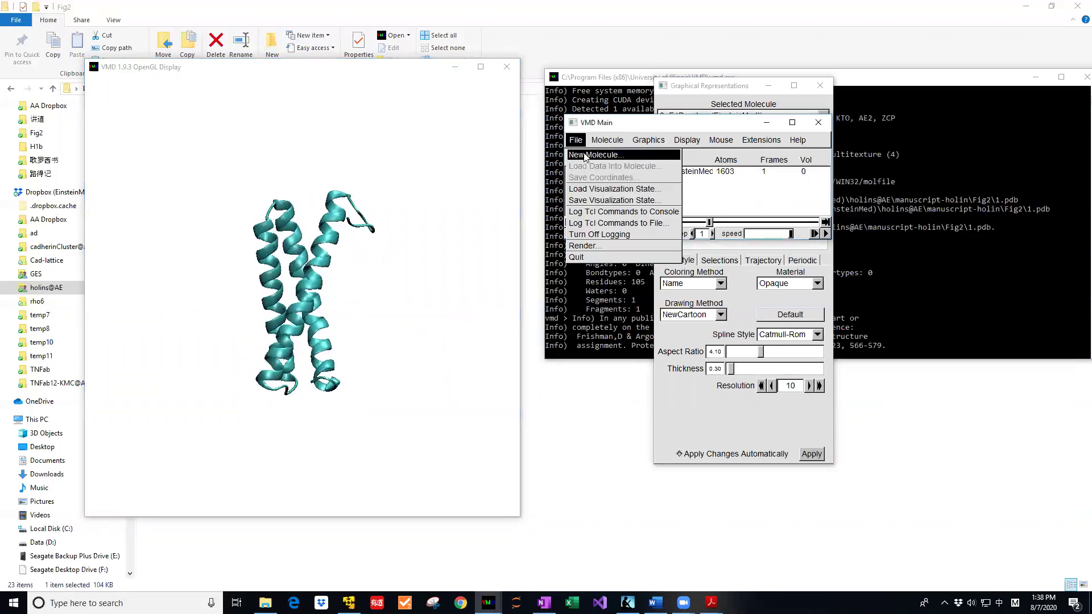
pyautogui.click(586, 151)
pyautogui.click(295, 214)
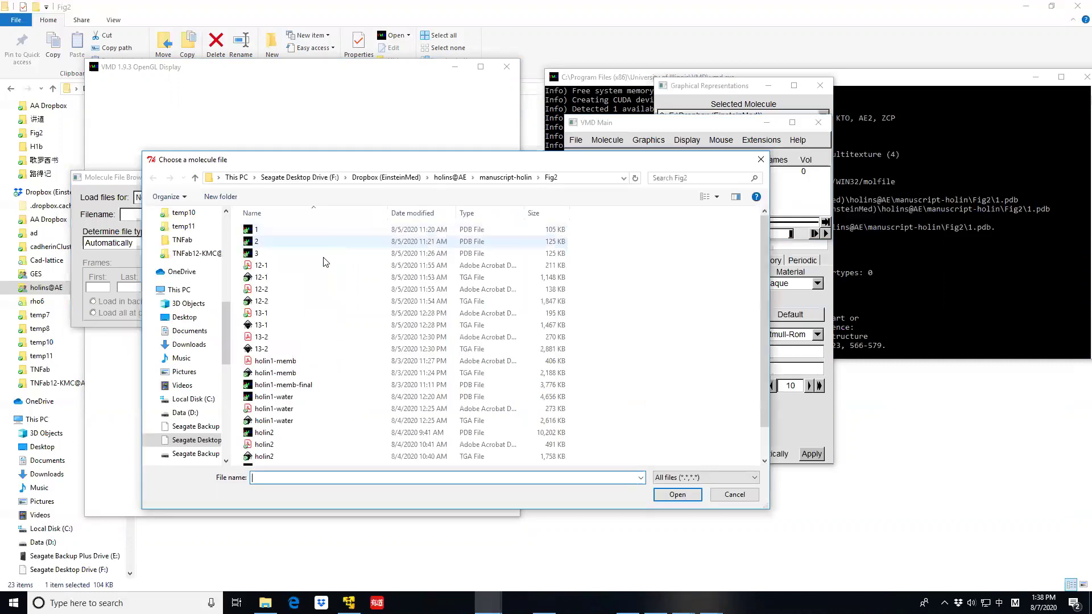
pyautogui.click(264, 242)
pyautogui.click(676, 494)
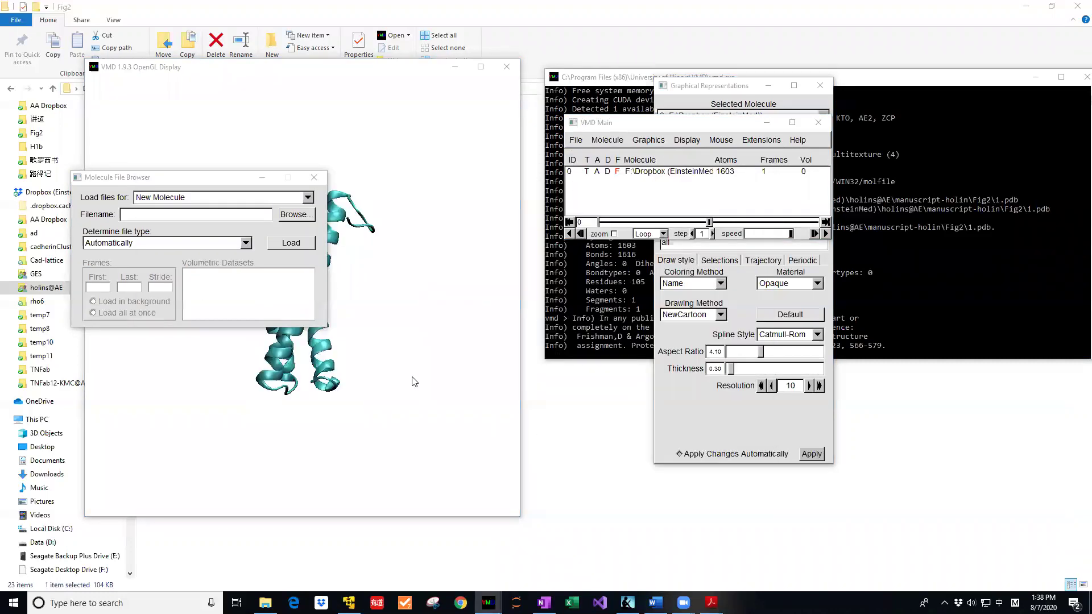
pyautogui.click(290, 244)
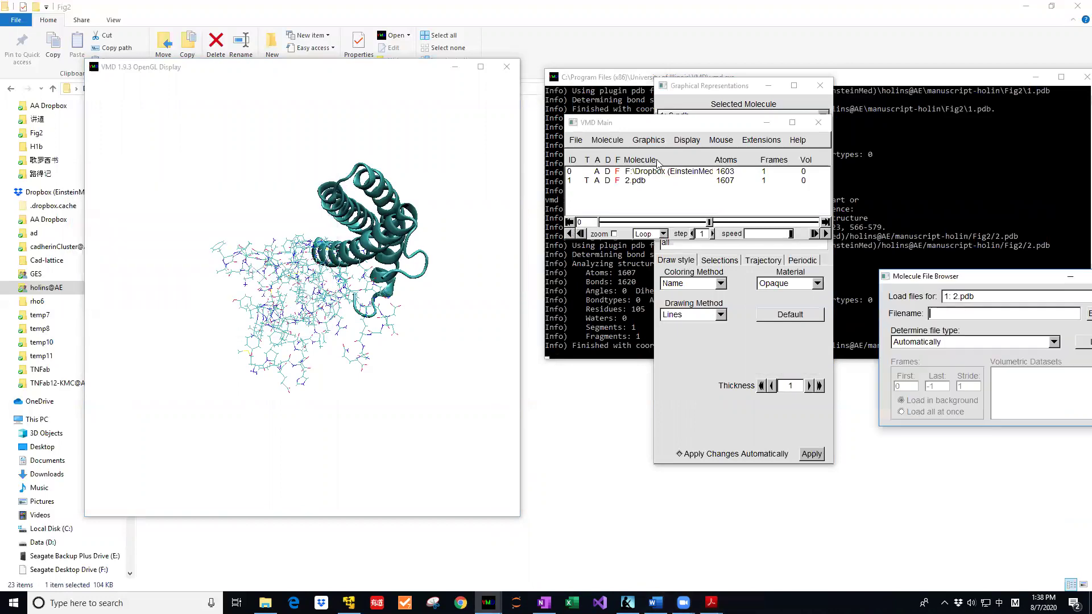
# Step: Draw structure 2 as NewCartoon
pyautogui.click(704, 91)
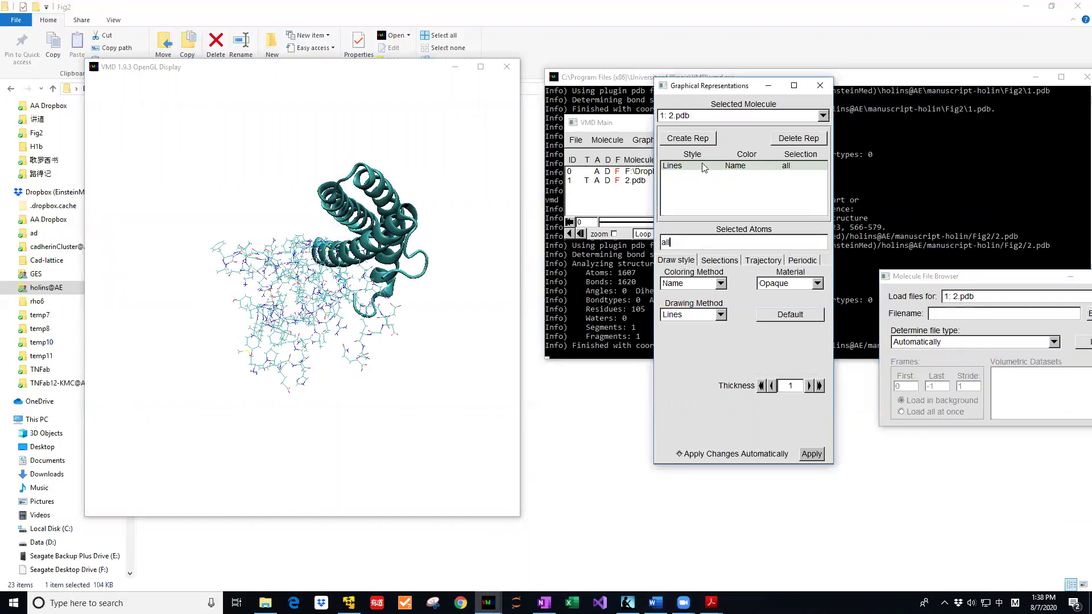
pyautogui.click(707, 317)
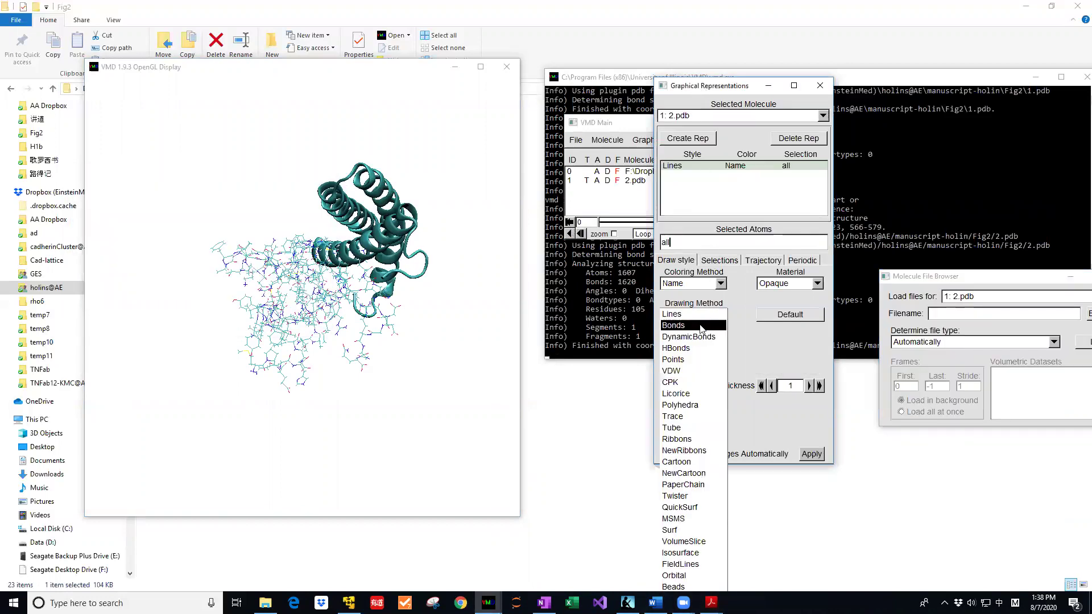
pyautogui.click(701, 474)
pyautogui.moveTo(434, 387); pyautogui.dragTo(469, 379)
# Step: Colour structure 2 by ColorID 29, crimson
pyautogui.click(700, 294)
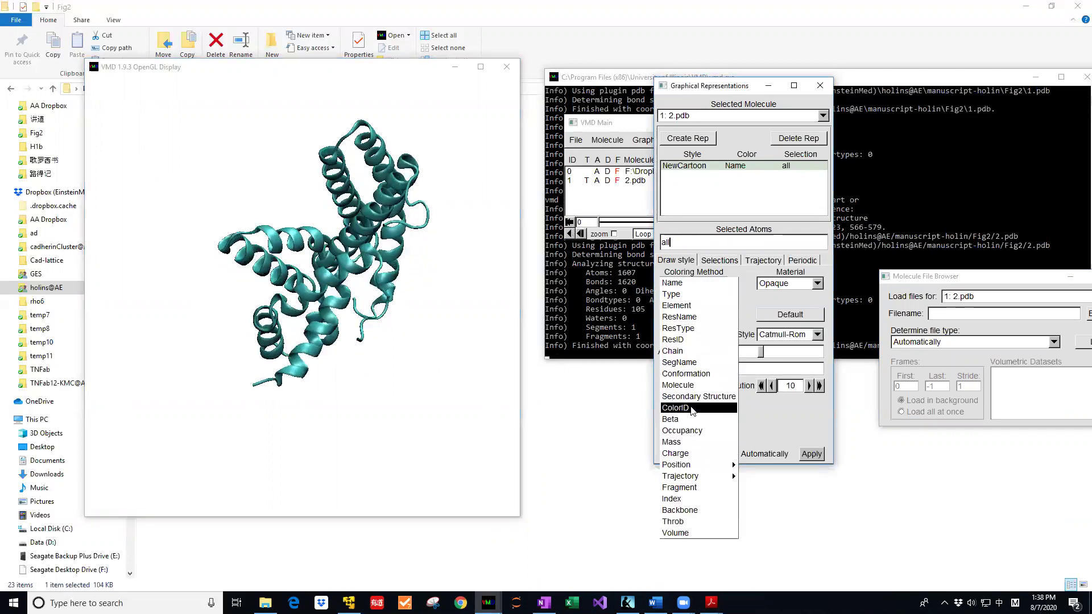
pyautogui.click(694, 405)
pyautogui.click(749, 284)
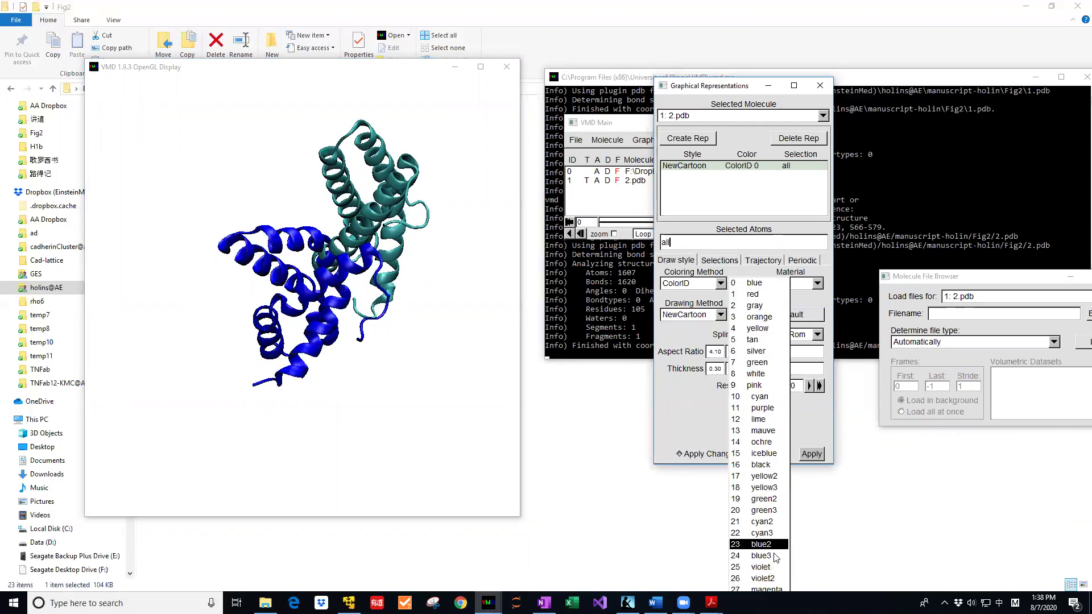
pyautogui.scroll(-1, 773, 569)
pyautogui.scroll(-1, 773, 590)
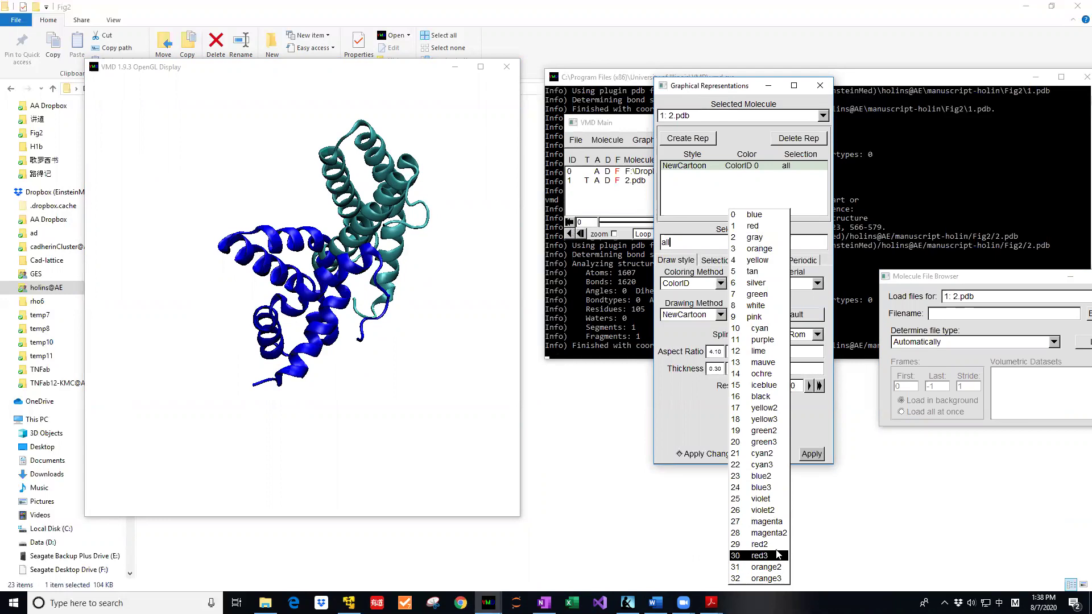
pyautogui.click(778, 558)
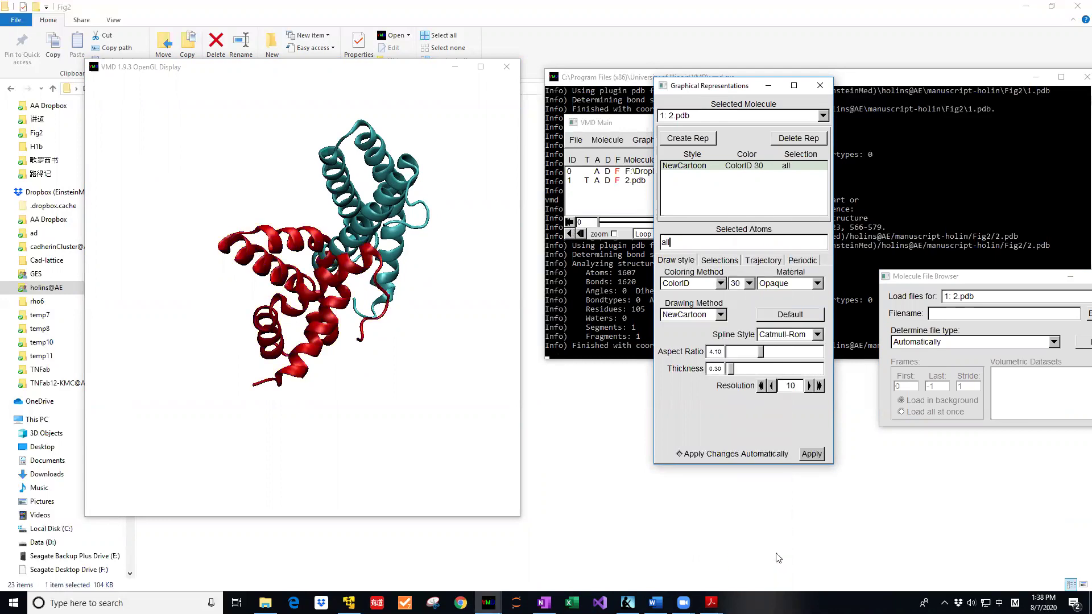
pyautogui.click(746, 284)
pyautogui.click(756, 296)
pyautogui.moveTo(431, 413); pyautogui.dragTo(468, 338)
# Step: Switch to structure 1 and colour it by ColorID 12, lime
pyautogui.click(720, 115)
pyautogui.click(717, 108)
pyautogui.click(720, 283)
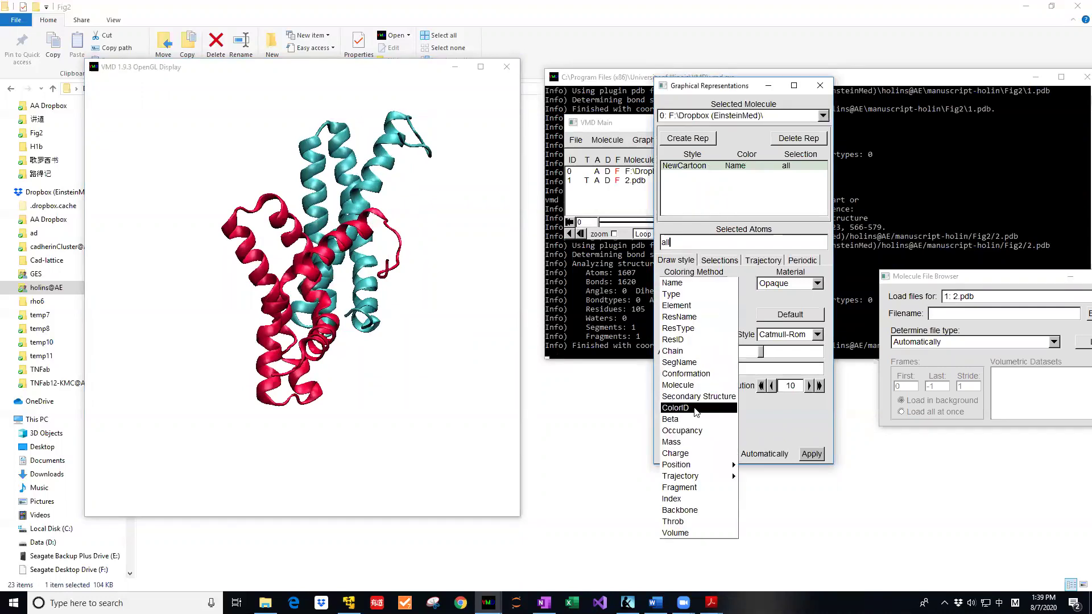
pyautogui.click(688, 407)
pyautogui.click(754, 283)
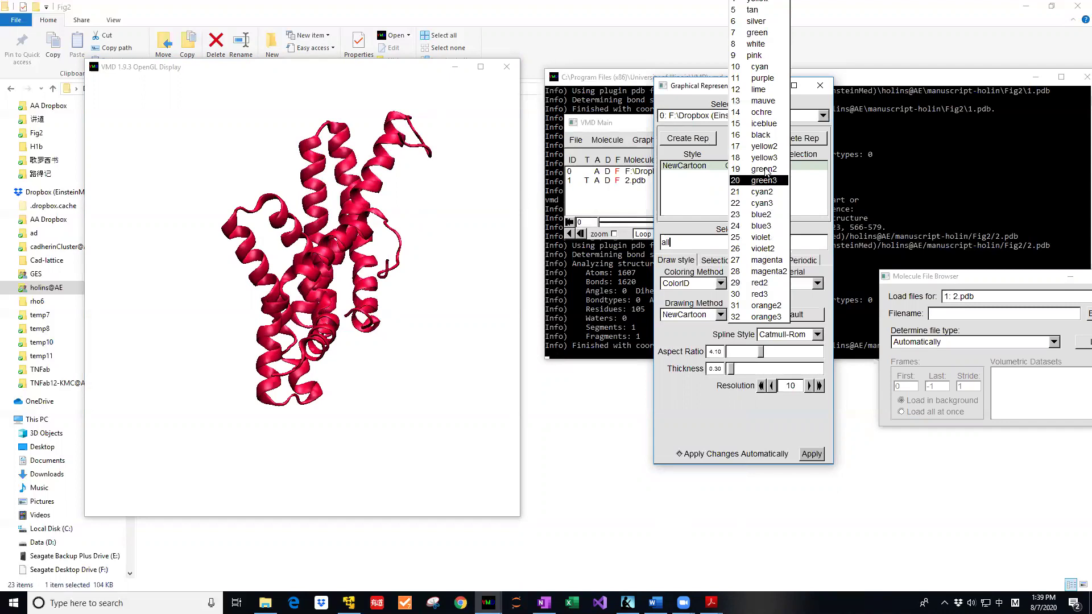
pyautogui.click(758, 89)
pyautogui.moveTo(438, 355); pyautogui.dragTo(425, 326)
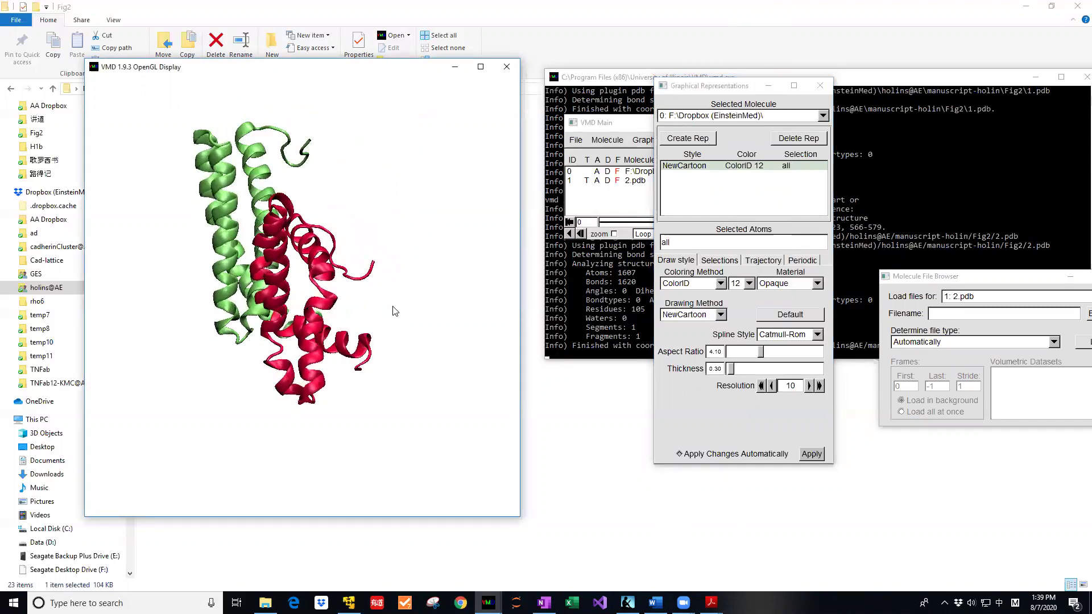
pyautogui.moveTo(222, 186); pyautogui.dragTo(289, 254)
pyautogui.moveTo(306, 350); pyautogui.dragTo(341, 316)
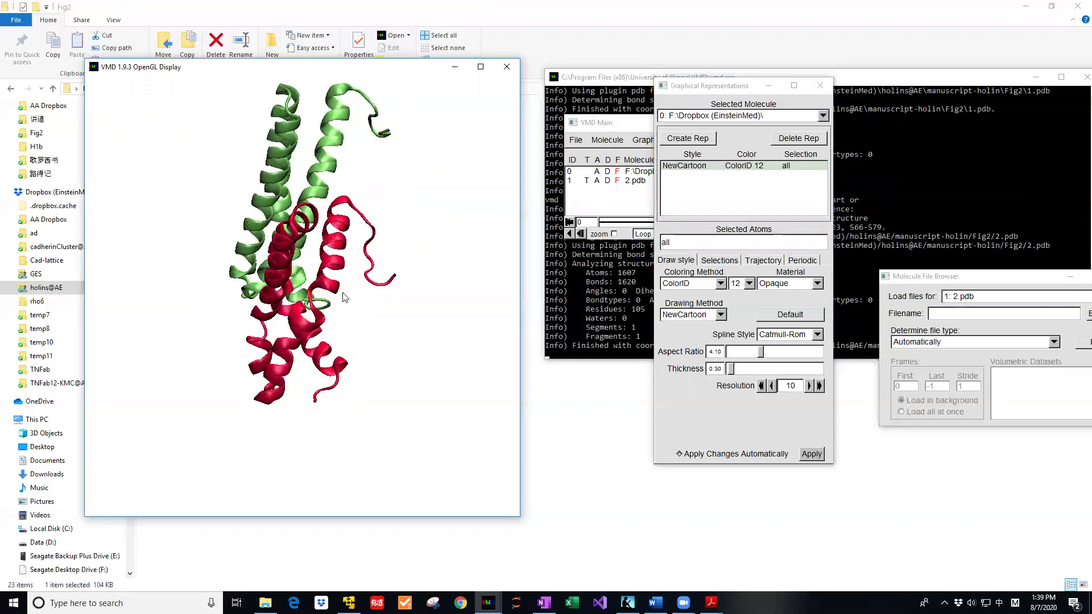
pyautogui.moveTo(336, 268); pyautogui.dragTo(340, 288)
pyautogui.moveTo(335, 373); pyautogui.dragTo(363, 317)
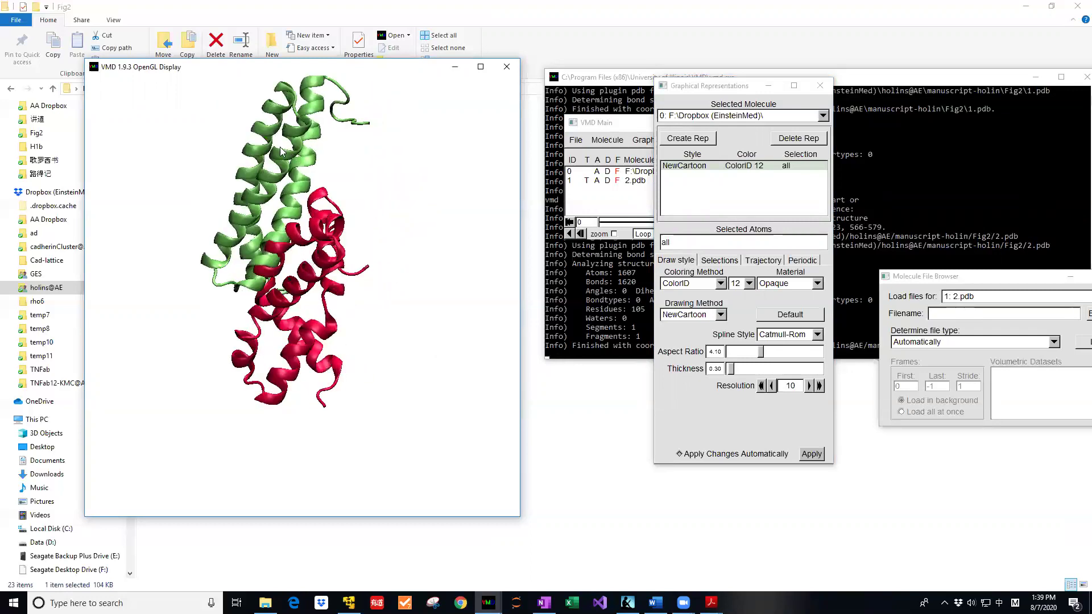
pyautogui.moveTo(407, 360); pyautogui.dragTo(286, 149)
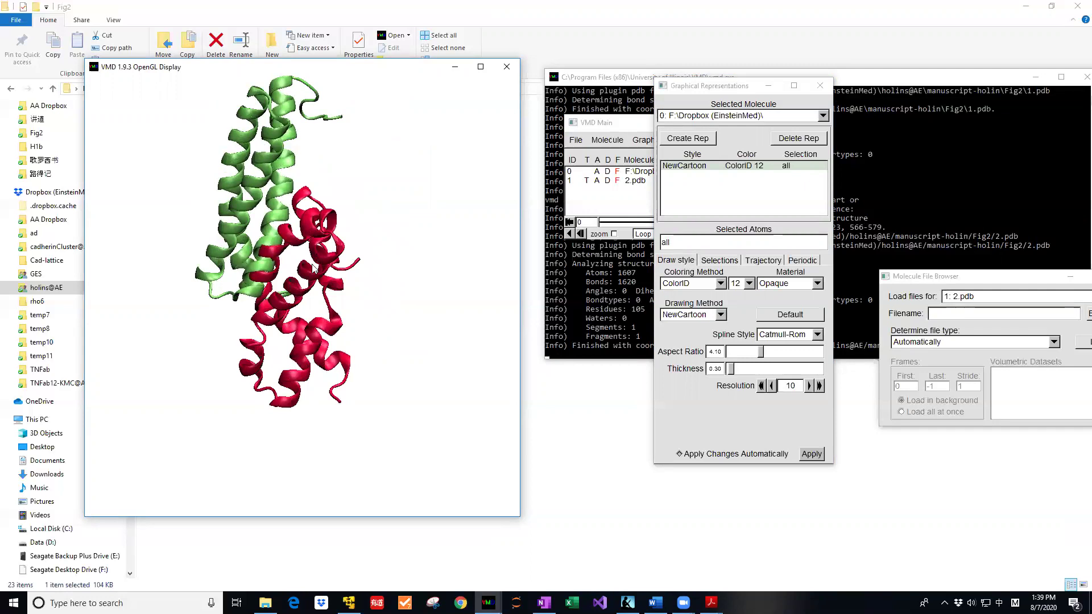
pyautogui.moveTo(391, 357); pyautogui.dragTo(340, 370)
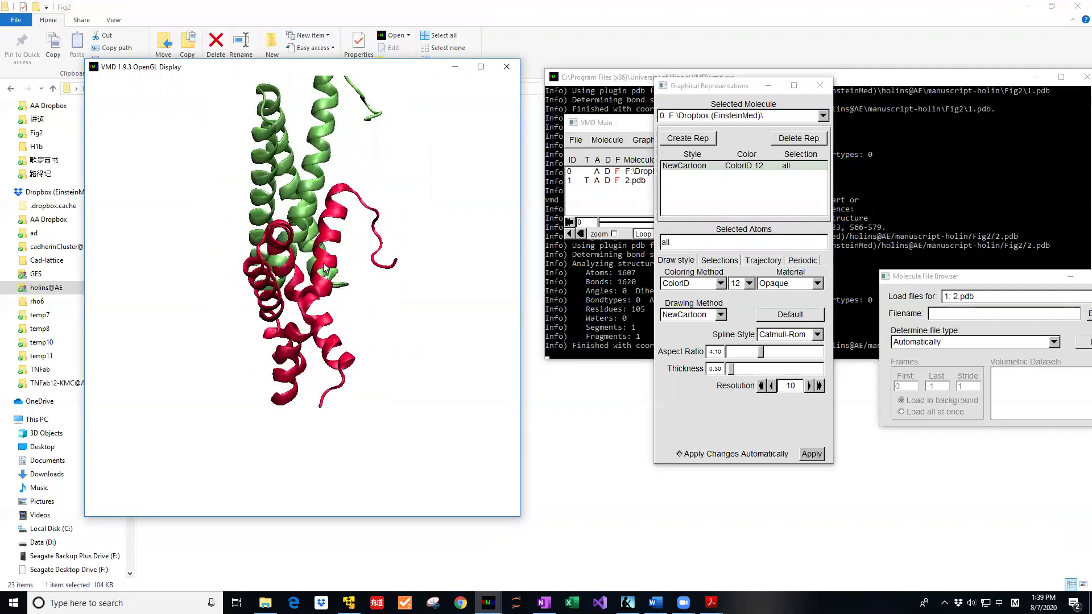
pyautogui.moveTo(398, 259); pyautogui.dragTo(395, 289)
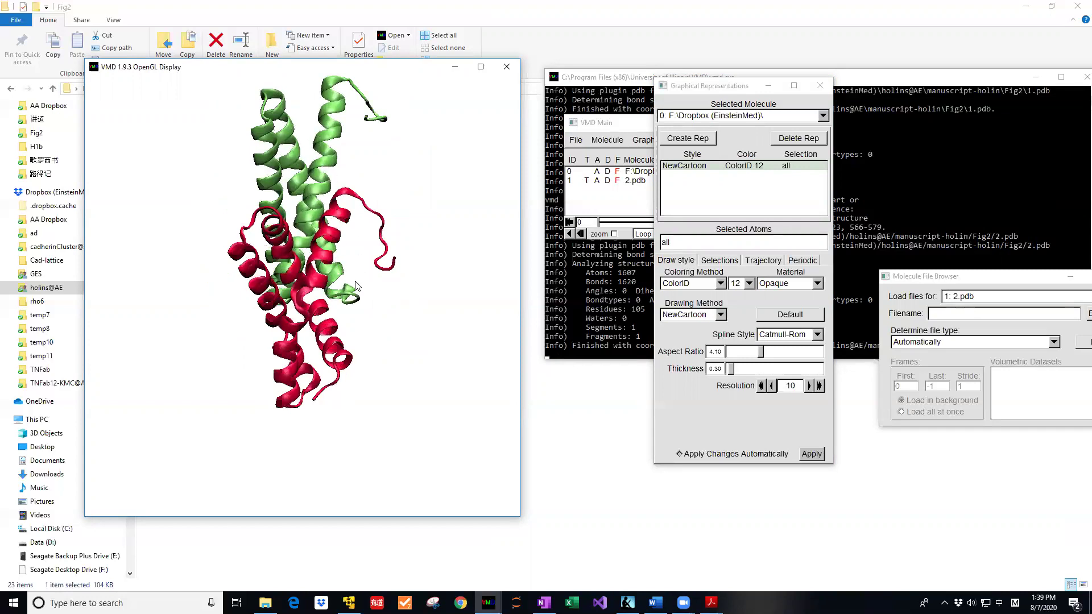
pyautogui.moveTo(392, 323); pyautogui.dragTo(359, 262)
pyautogui.moveTo(424, 297); pyautogui.dragTo(413, 318)
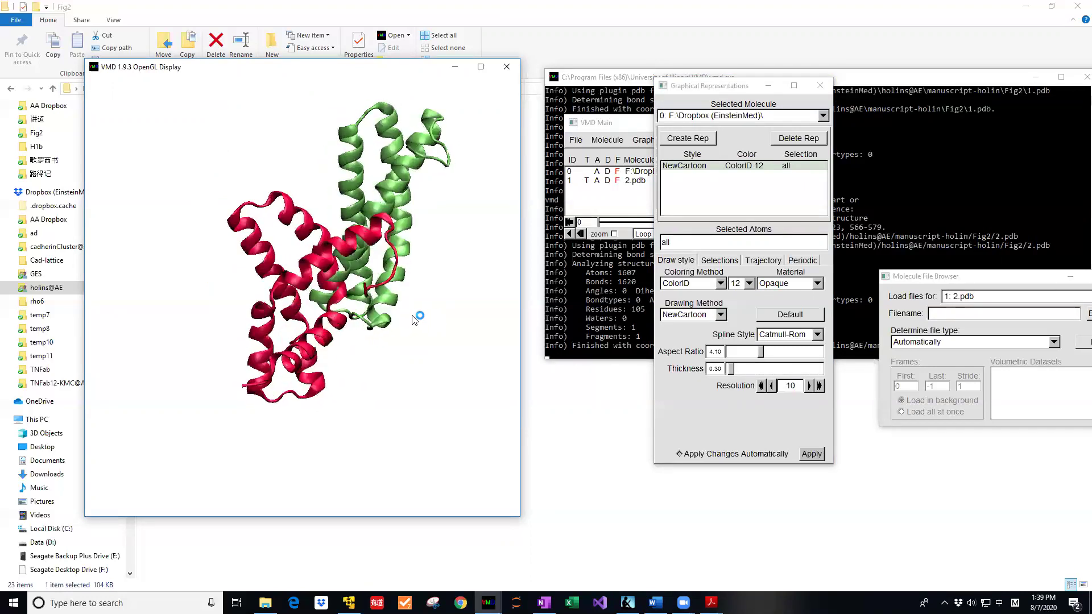
# Step: Open the Tk Console from the Extensions menu
pyautogui.click(576, 141)
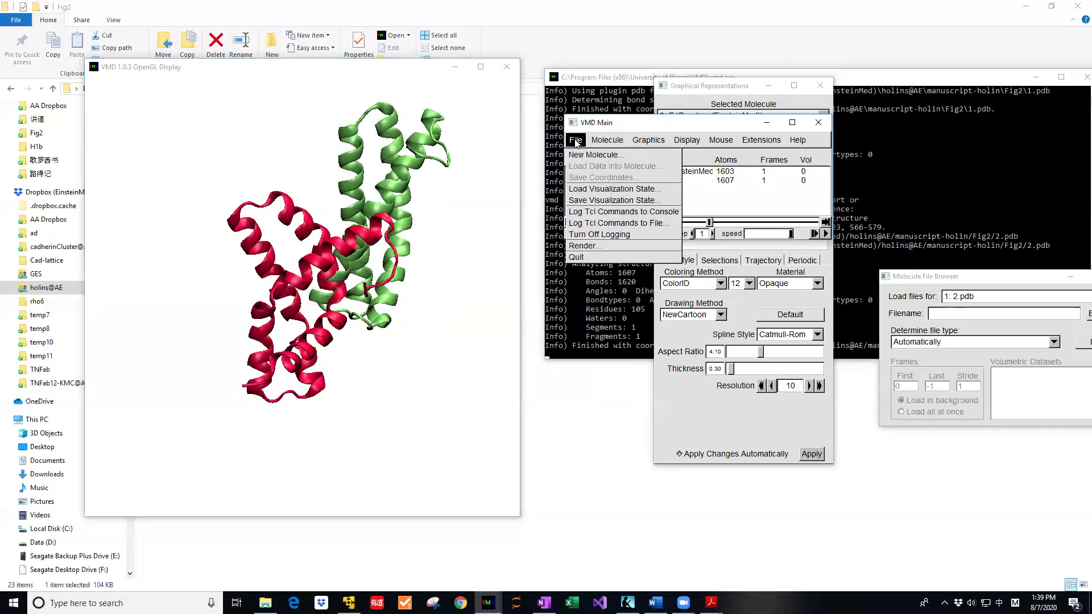
pyautogui.click(608, 140)
pyautogui.click(721, 140)
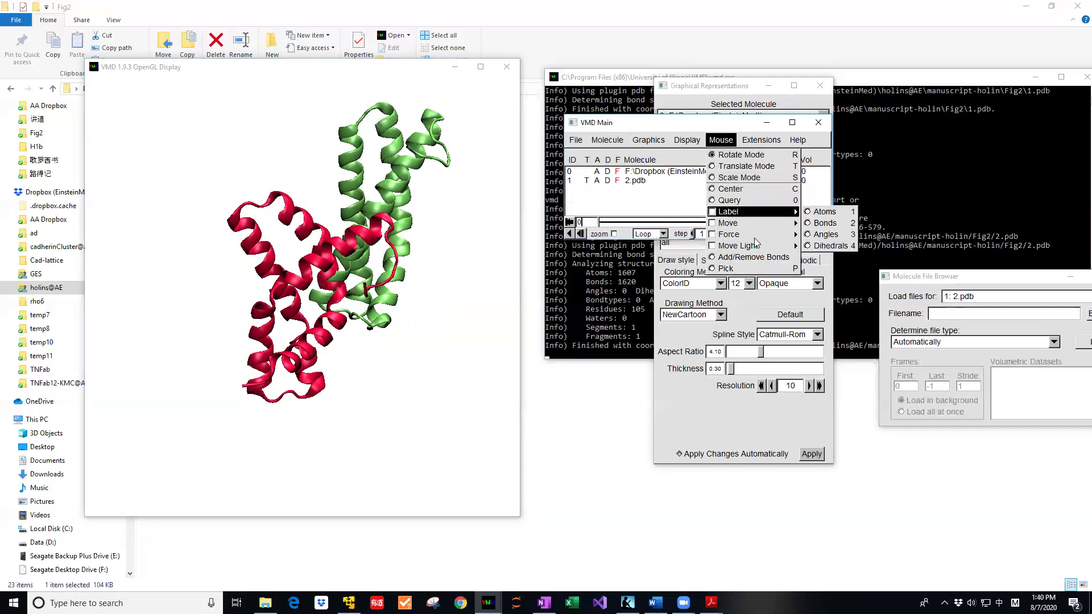
pyautogui.moveTo(760, 141)
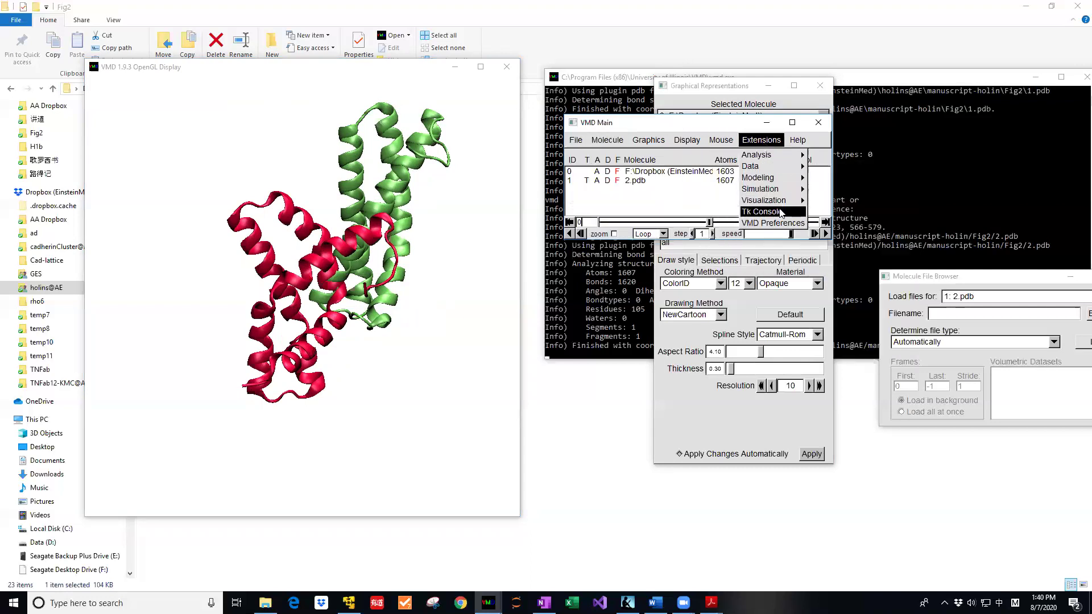
pyautogui.click(781, 214)
# Step: Move the console aside and switch to OneNote
pyautogui.moveTo(68, 46); pyautogui.dragTo(787, 158)
pyautogui.click(775, 236)
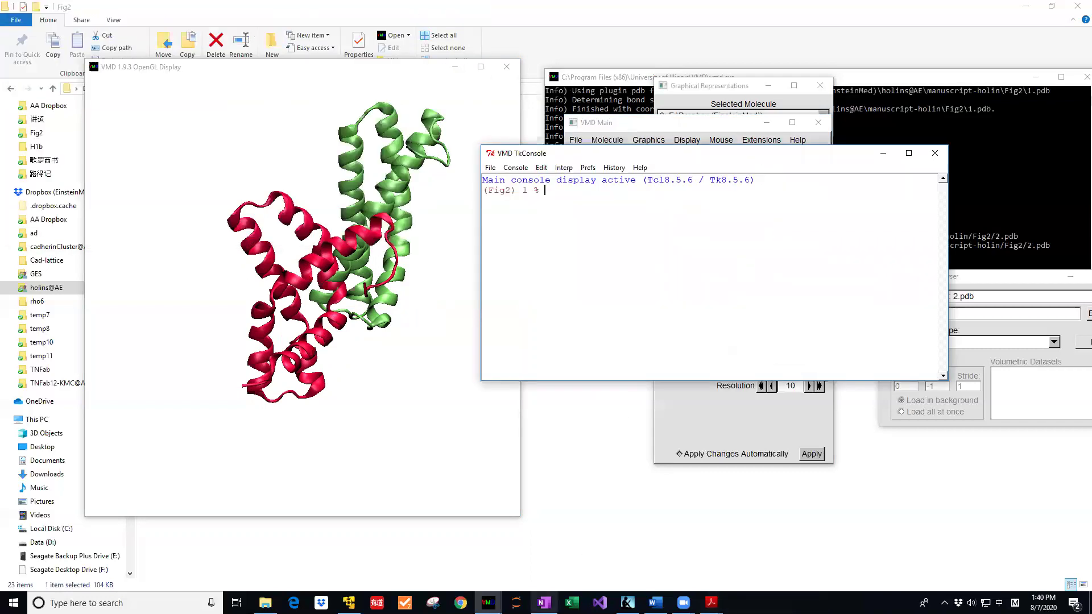
pyautogui.hotkey('alt', 'Tab')
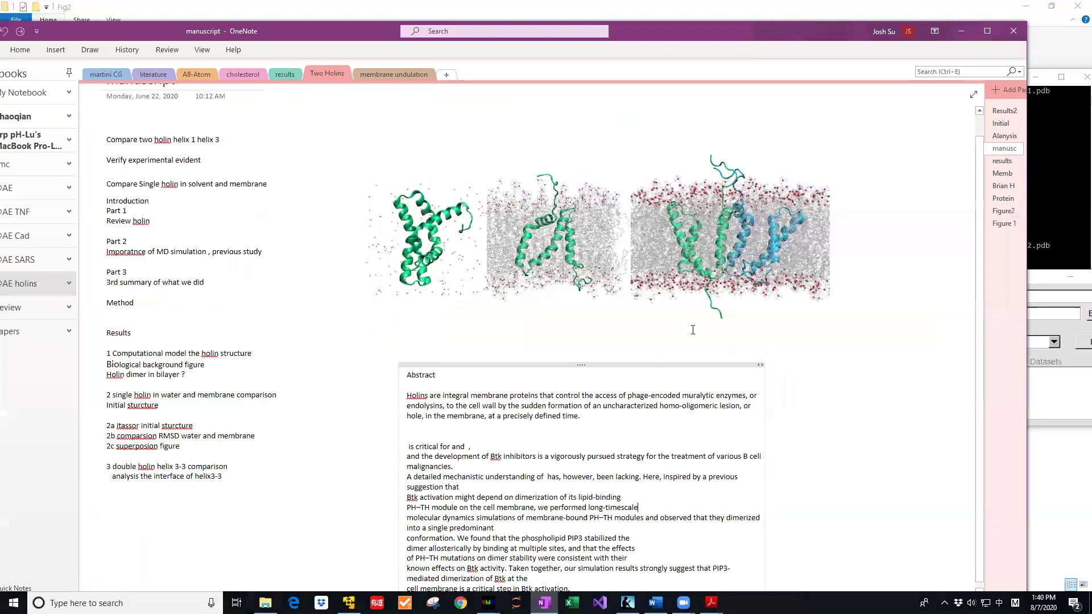
# Step: Review the Figure2 page's residue 37–61 alignment commands, then return to the VMD display
pyautogui.click(1003, 211)
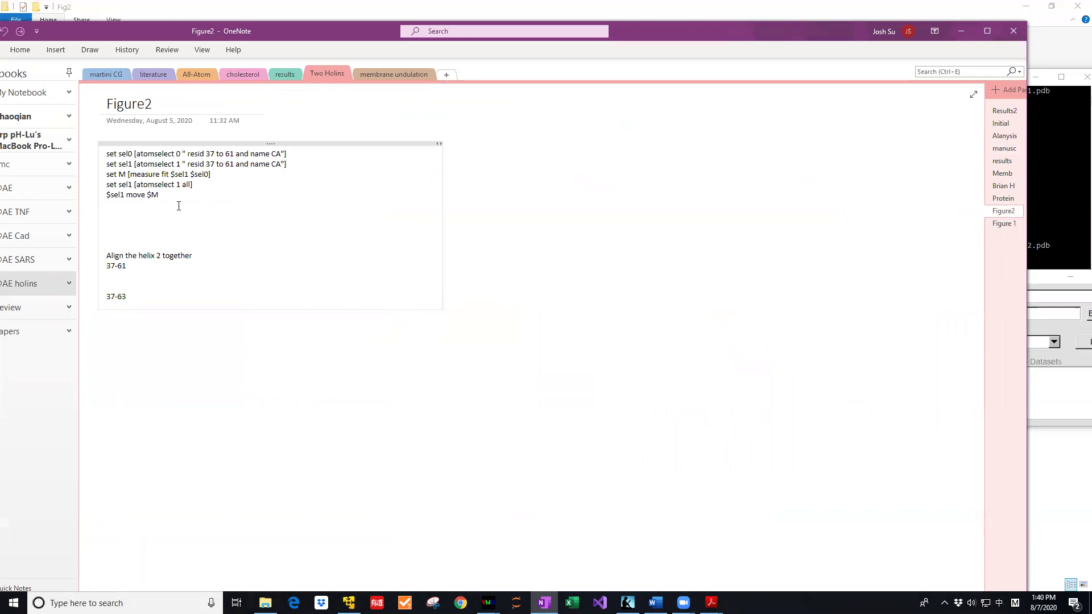
pyautogui.moveTo(170, 194); pyautogui.dragTo(104, 155)
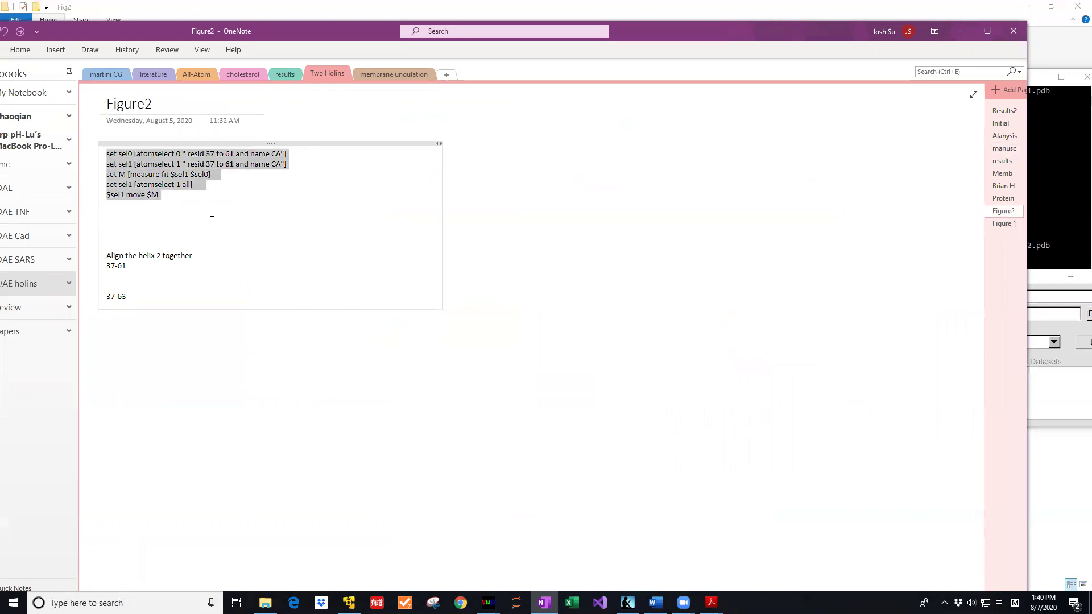
pyautogui.click(174, 156)
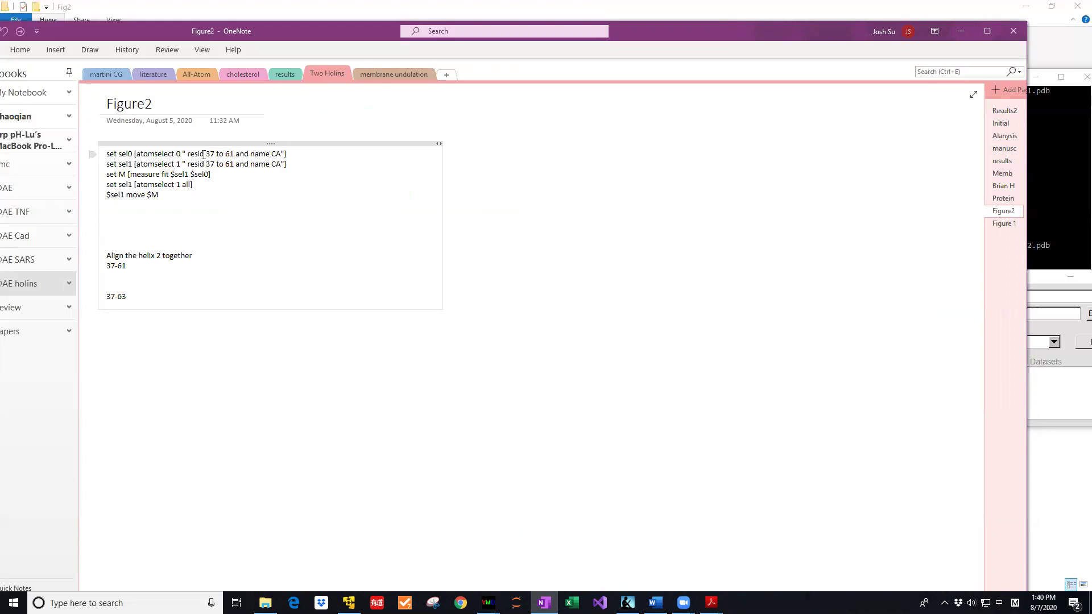
pyautogui.moveTo(206, 154); pyautogui.dragTo(234, 154)
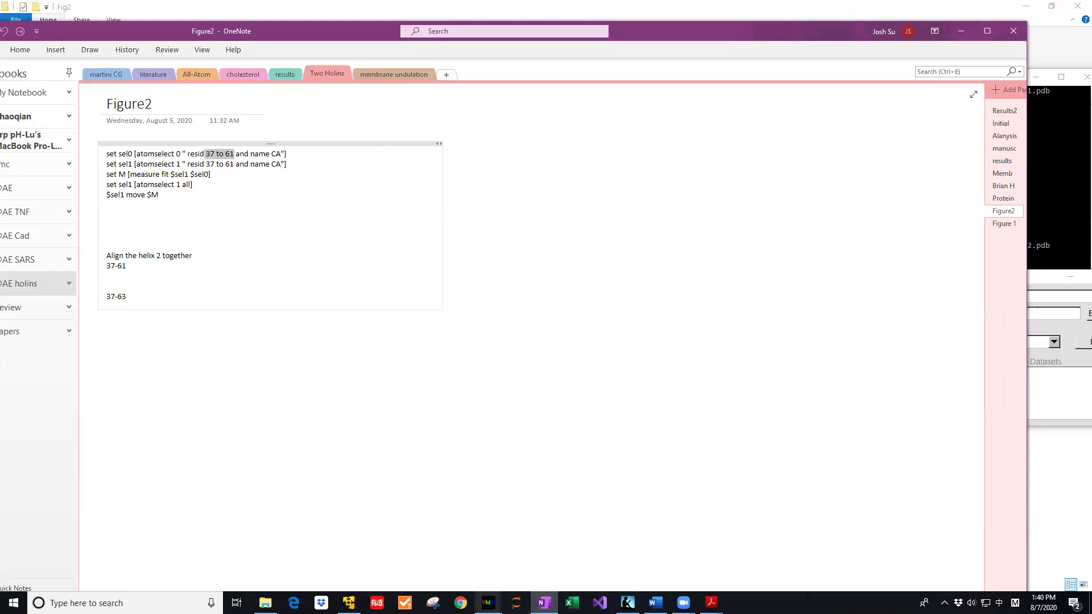
pyautogui.click(493, 601)
pyautogui.click(338, 549)
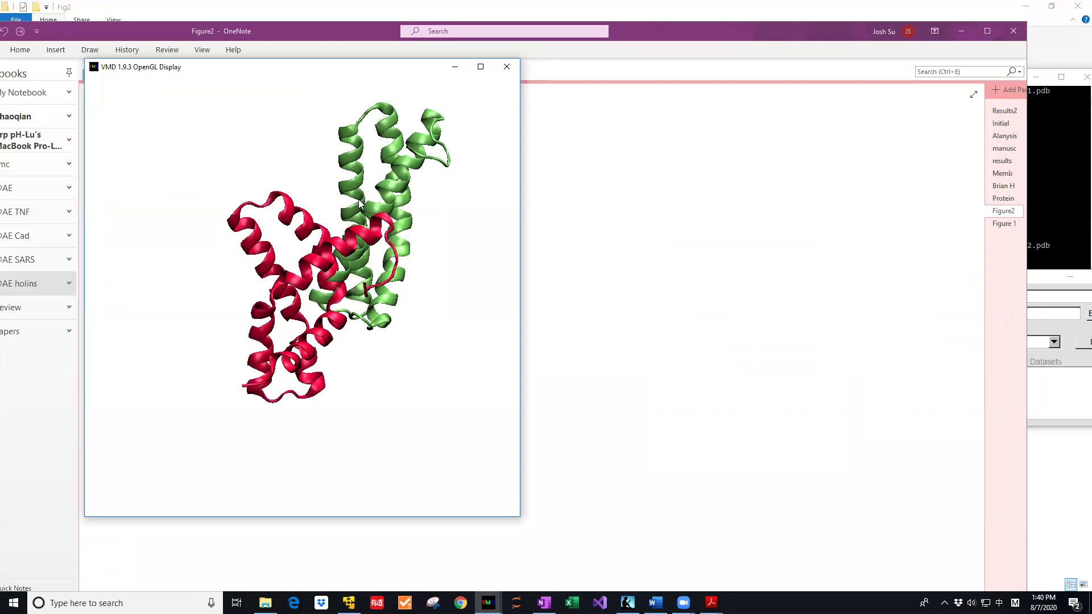
# Step: Bring the OneNote Figure2 page with the measure fit commands back to the front
pyautogui.moveTo(627, 602)
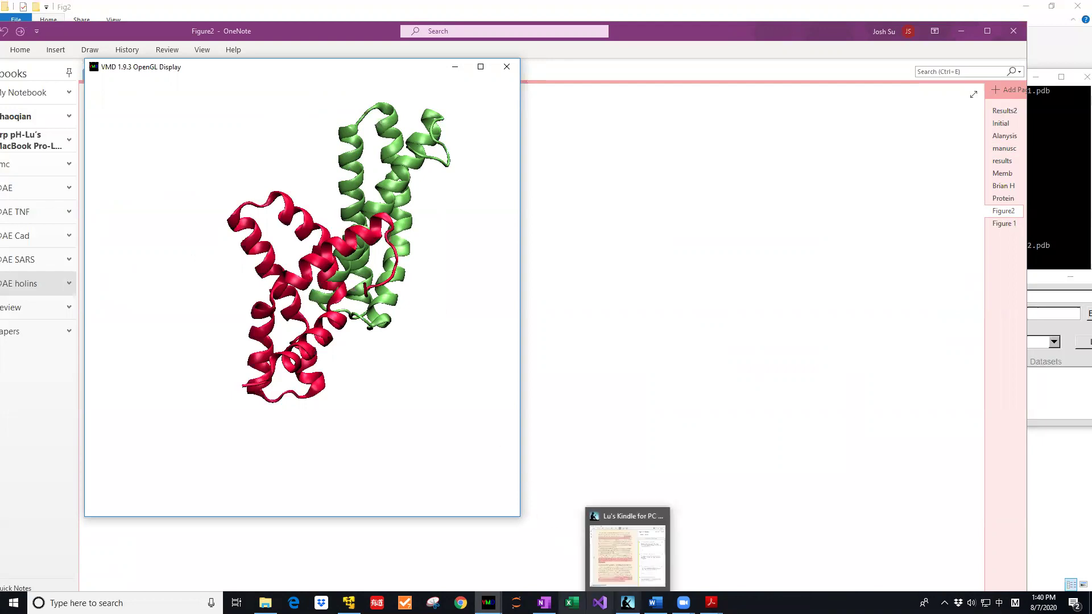
pyautogui.click(544, 603)
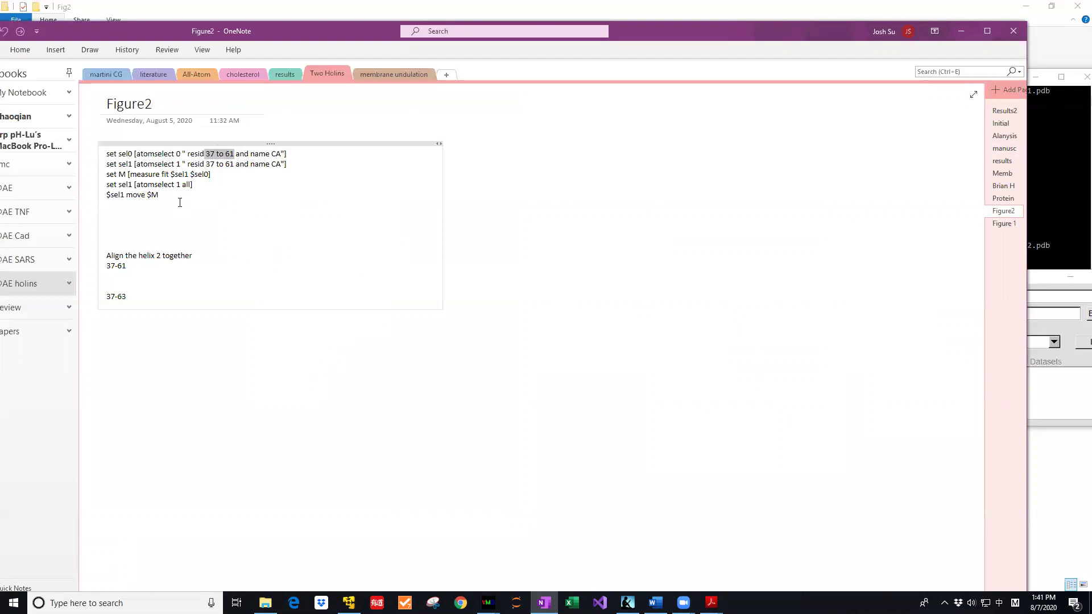
# Step: Copy the five alignment command lines from the OneNote Figure2 page
pyautogui.moveTo(164, 199); pyautogui.dragTo(108, 152)
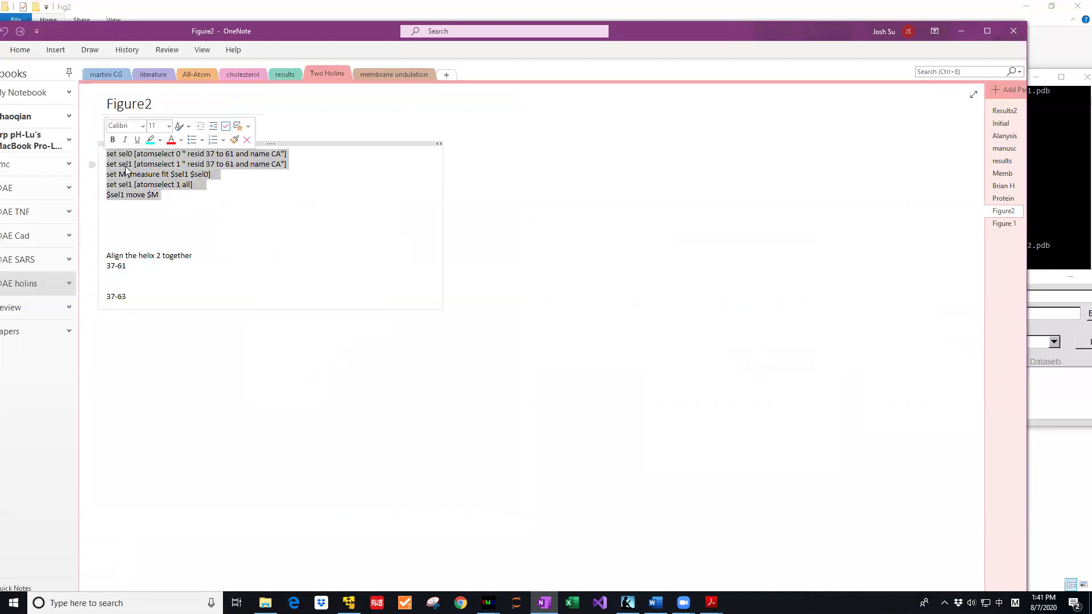
pyautogui.rightClick(130, 167)
pyautogui.click(161, 191)
pyautogui.click(597, 337)
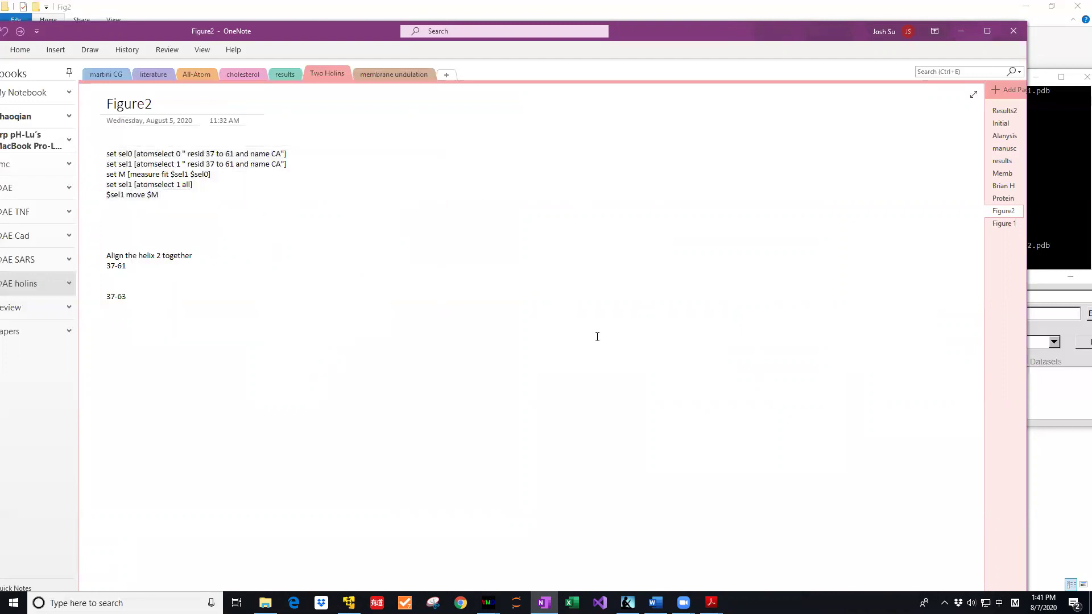
# Step: Paste and run the commands in the VMD Tk Console, then rotate to check the overlay
pyautogui.click(487, 602)
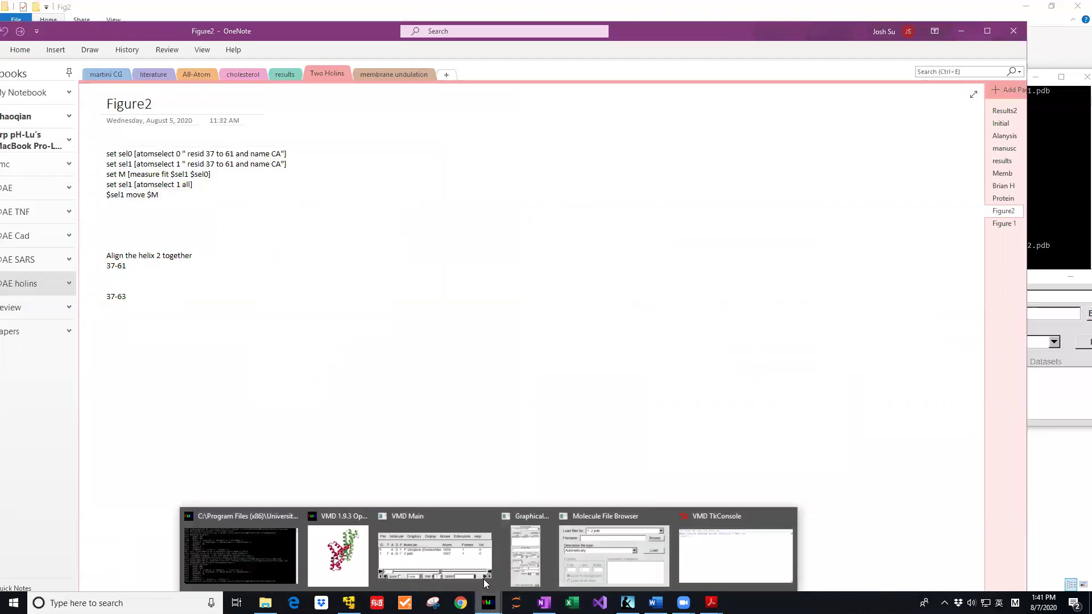
pyautogui.click(338, 554)
pyautogui.moveTo(488, 603)
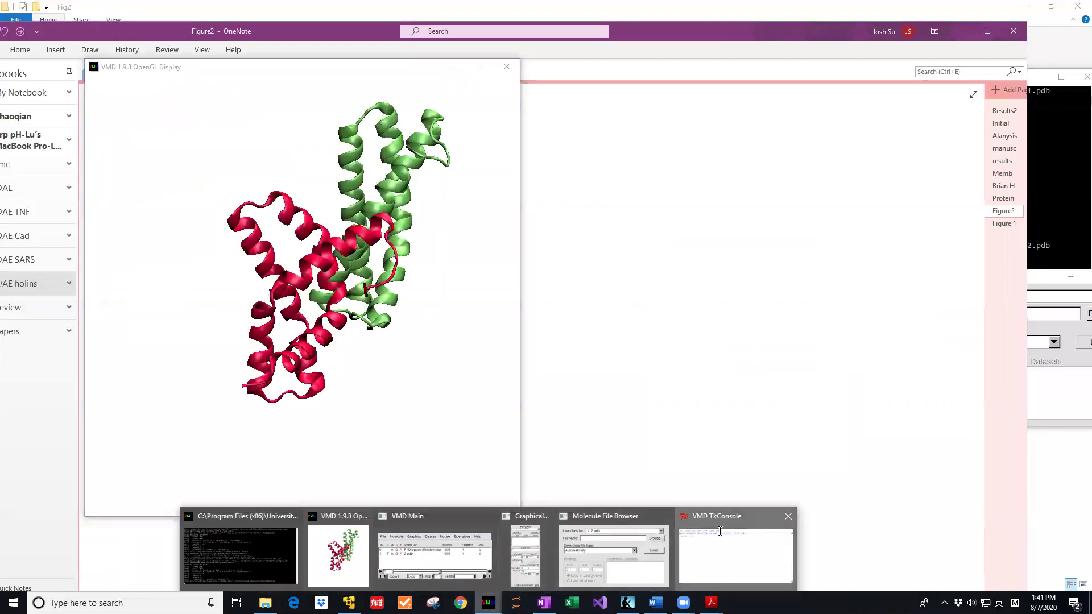
pyautogui.click(735, 554)
pyautogui.hotkey('ctrl', 'v')
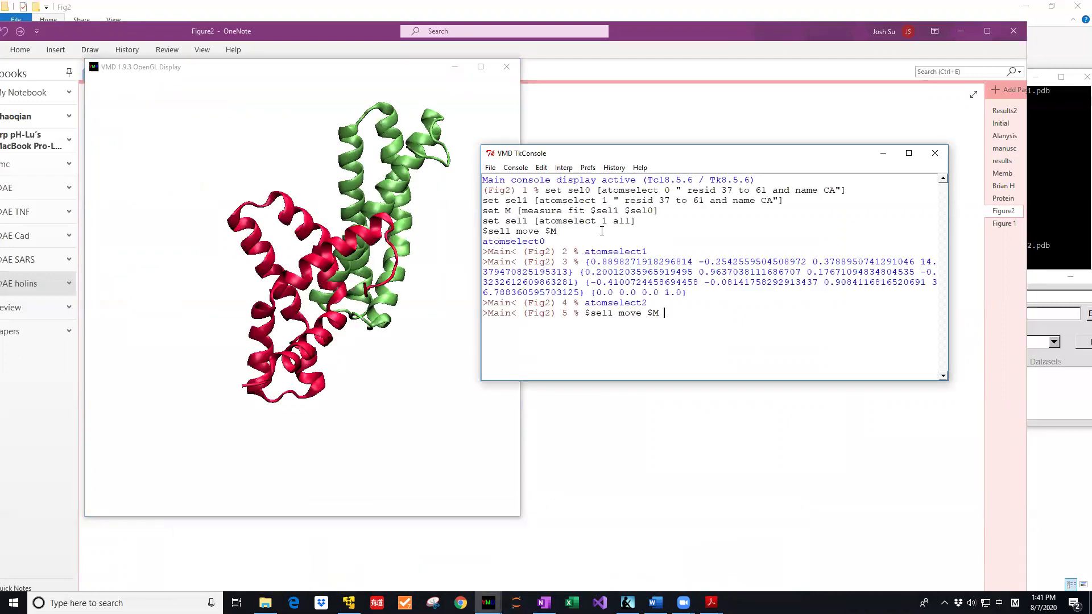
pyautogui.press('Return')
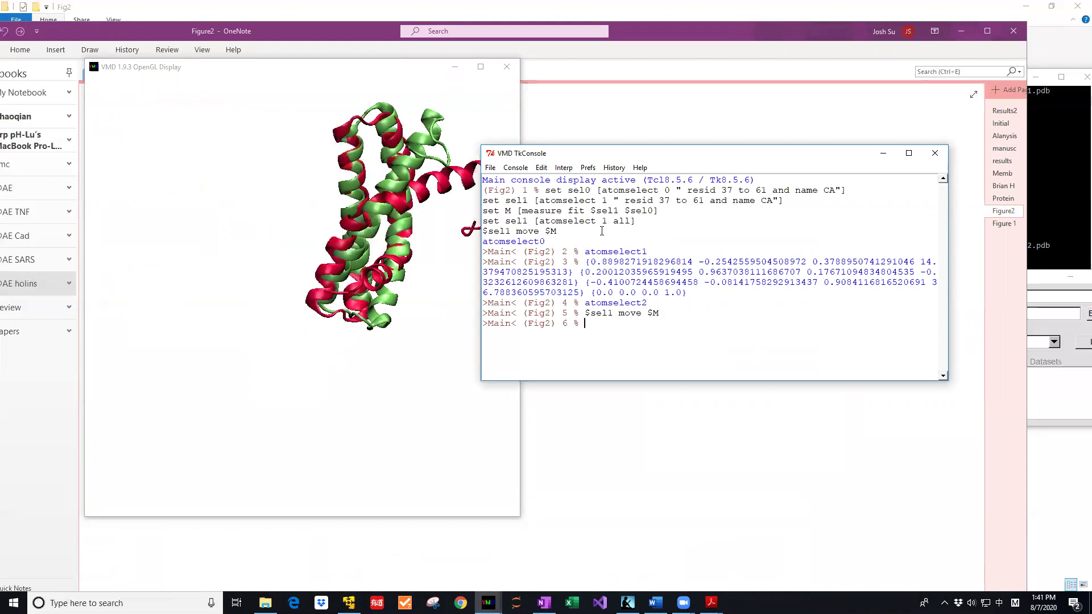
pyautogui.moveTo(399, 391); pyautogui.dragTo(322, 289)
pyautogui.moveTo(343, 211); pyautogui.dragTo(365, 344)
pyautogui.moveTo(249, 284); pyautogui.dragTo(414, 300)
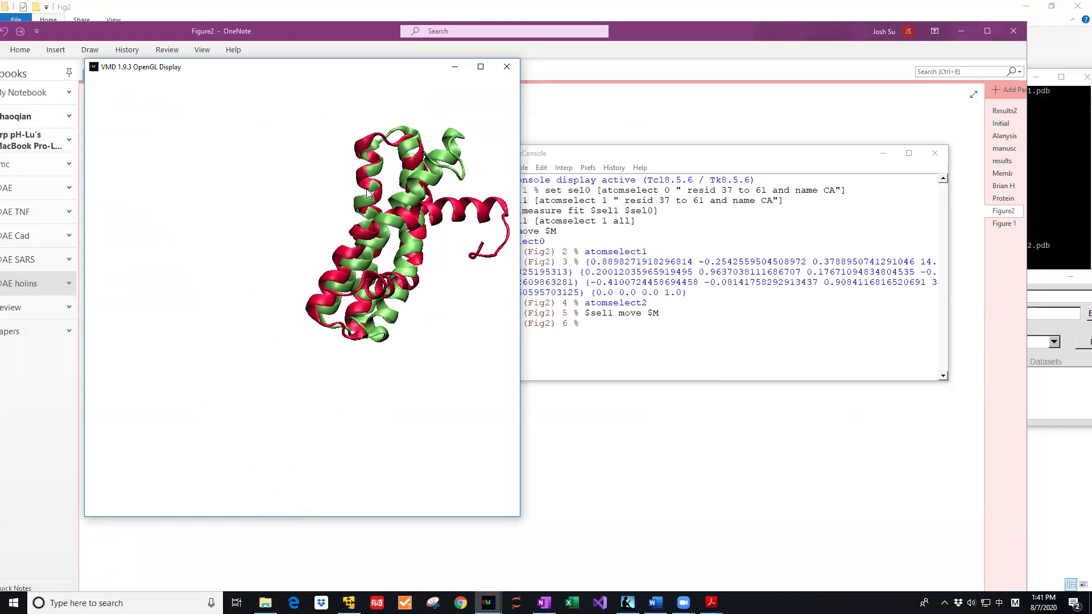
pyautogui.moveTo(465, 216); pyautogui.dragTo(515, 456)
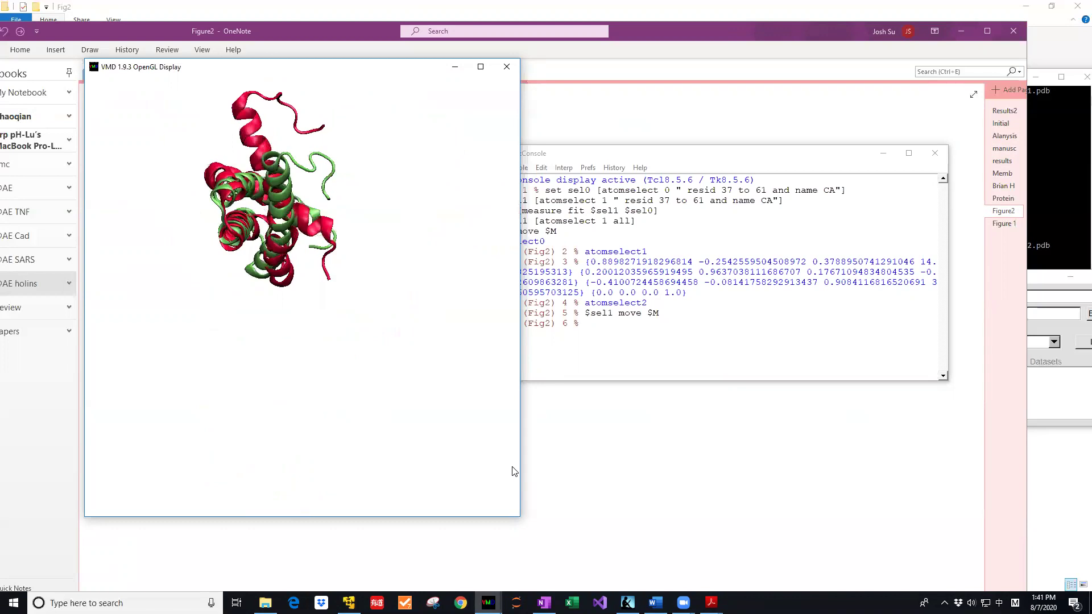
# Step: Stop the spinning and translate the overlaid holins down-left while zooming in
pyautogui.click(278, 282)
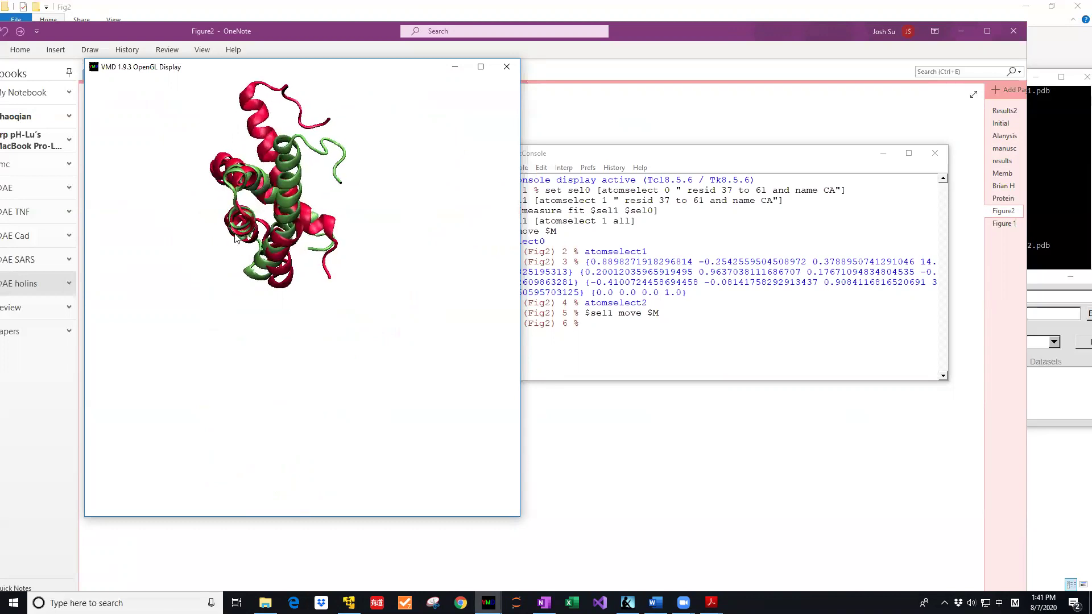
pyautogui.moveTo(352, 347); pyautogui.dragTo(326, 234)
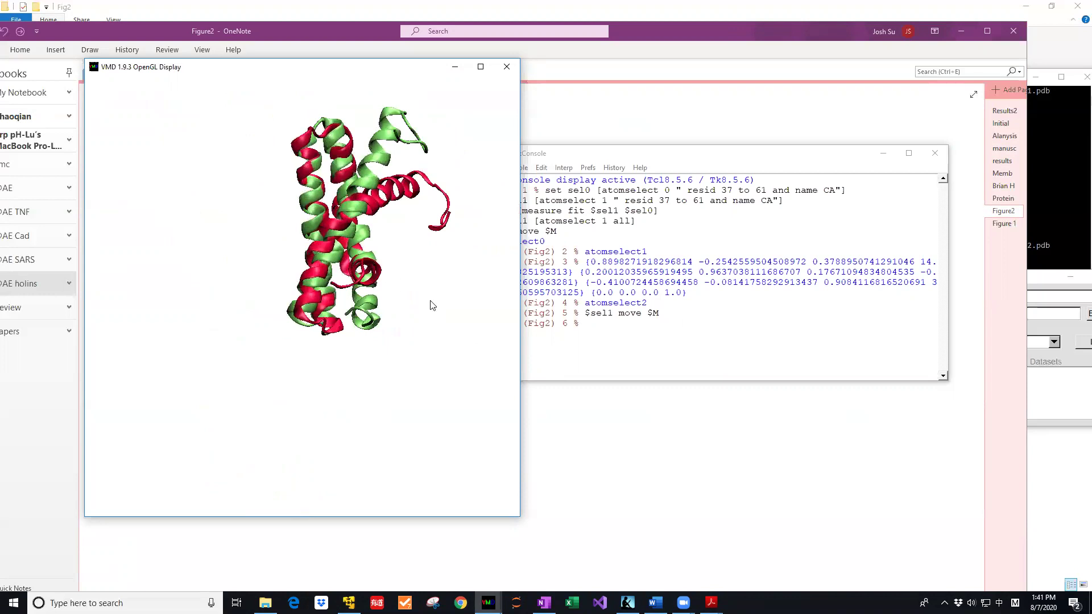
pyautogui.click(387, 305)
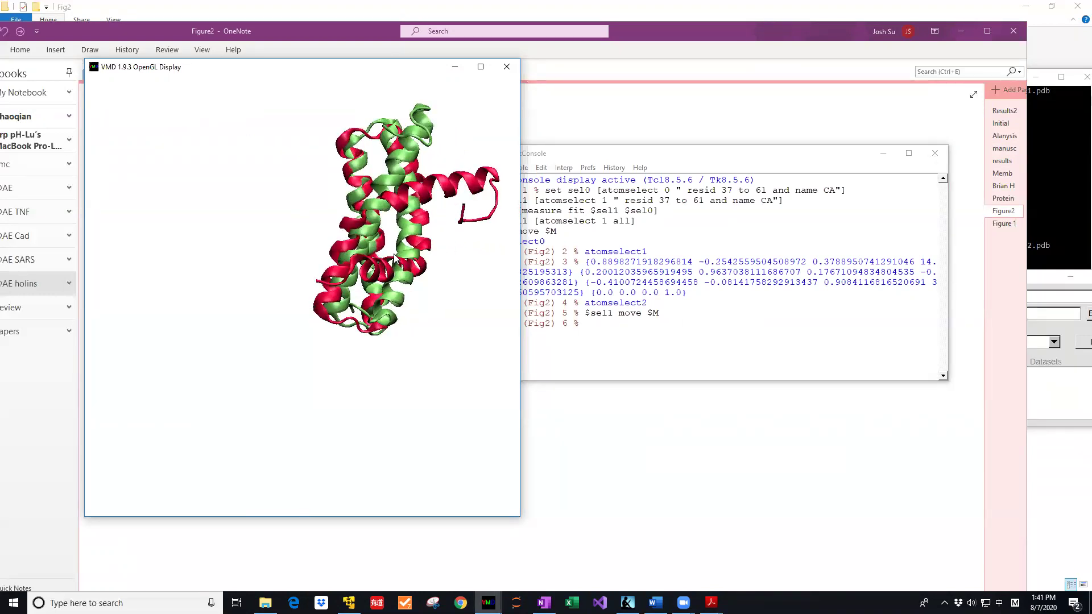
pyautogui.press('t')
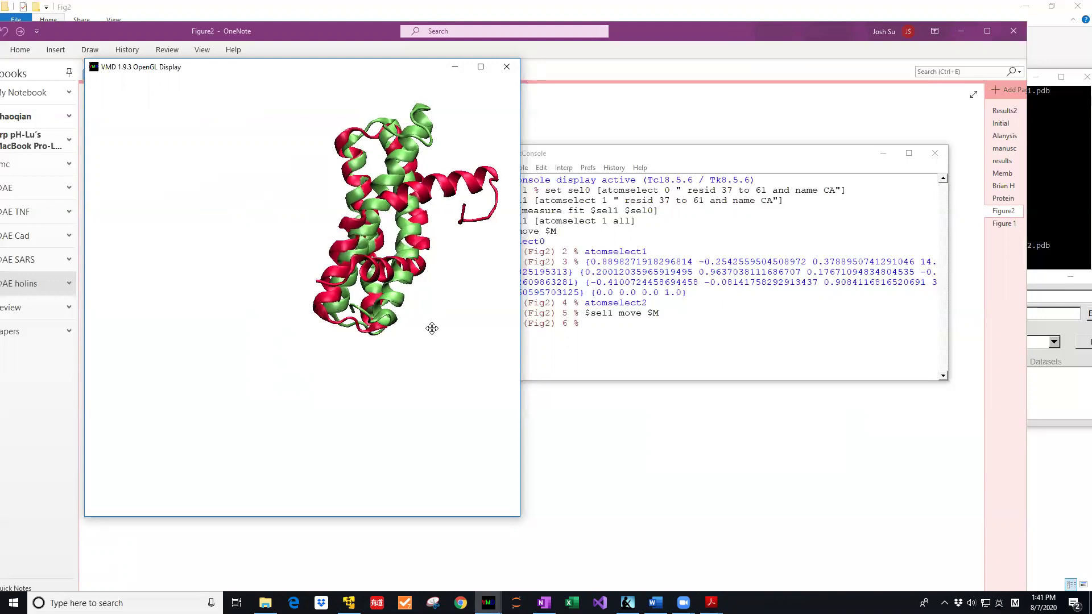
pyautogui.moveTo(400, 285); pyautogui.dragTo(372, 364)
pyautogui.scroll(3, 374, 345)
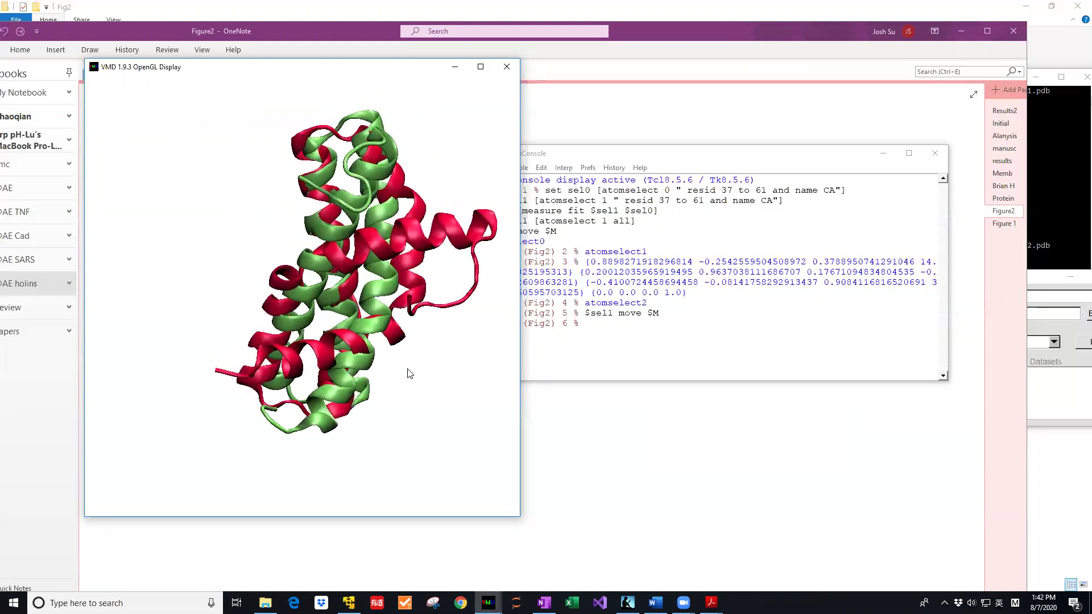
pyautogui.moveTo(470, 358); pyautogui.dragTo(395, 388)
pyautogui.scroll(2, 432, 363)
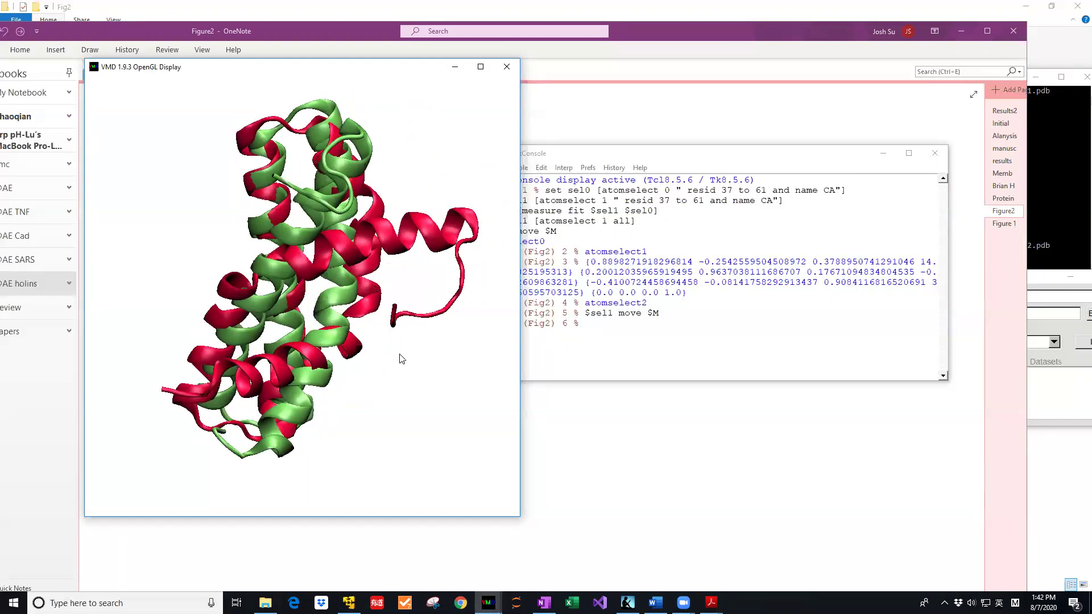
# Step: Rotate and scale the red and green cartoons until they fill the display
pyautogui.moveTo(402, 354); pyautogui.dragTo(396, 357)
pyautogui.press('t')
pyautogui.press('r')
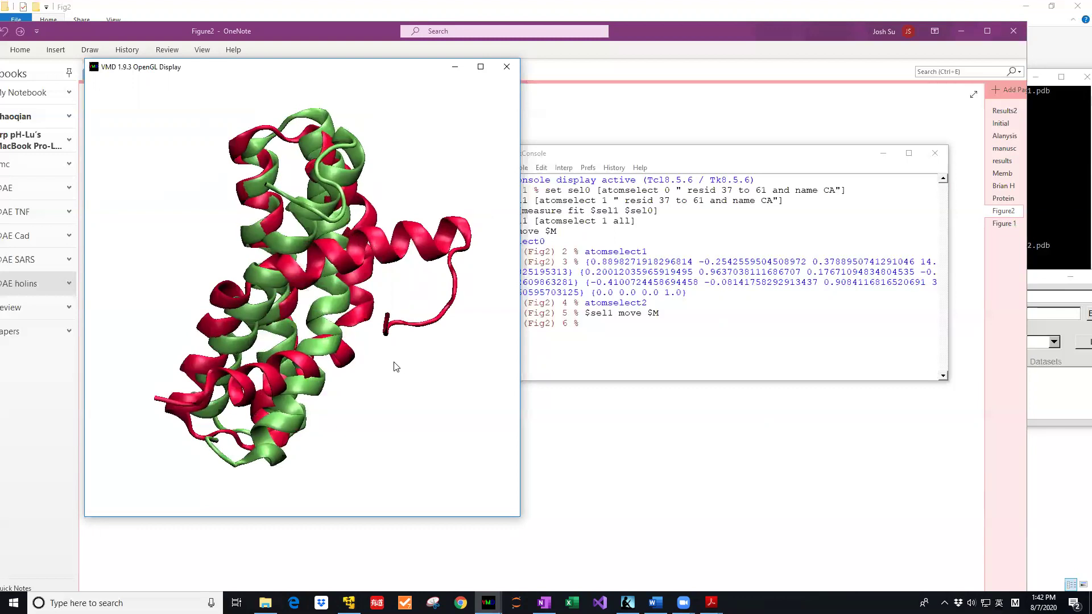
pyautogui.moveTo(390, 365)
pyautogui.mouseDown()
pyautogui.moveTo(393, 377)
pyautogui.moveTo(399, 362)
pyautogui.mouseUp()
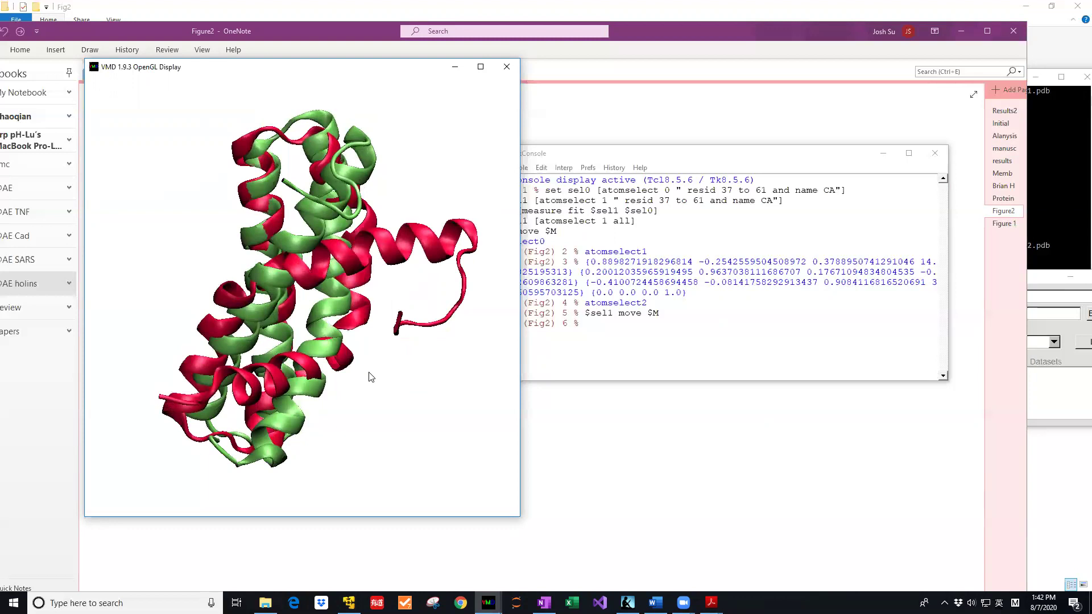
pyautogui.moveTo(396, 380); pyautogui.dragTo(357, 391)
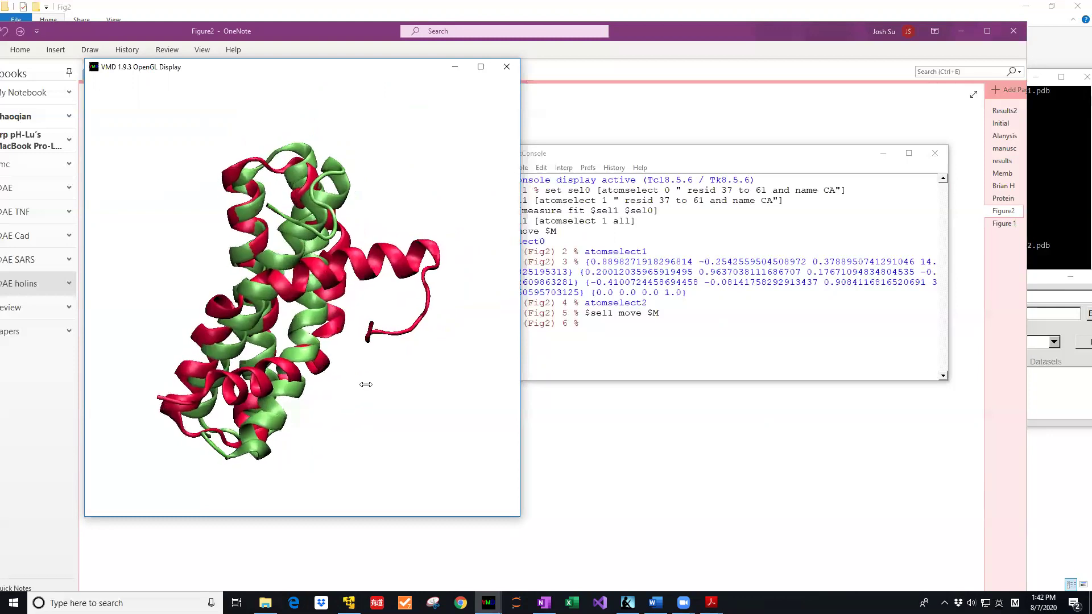
pyautogui.press('r')
pyautogui.moveTo(380, 378)
pyautogui.mouseDown()
pyautogui.moveTo(381, 395)
pyautogui.moveTo(378, 370)
pyautogui.moveTo(390, 373)
pyautogui.moveTo(366, 377)
pyautogui.moveTo(377, 368)
pyautogui.mouseUp()
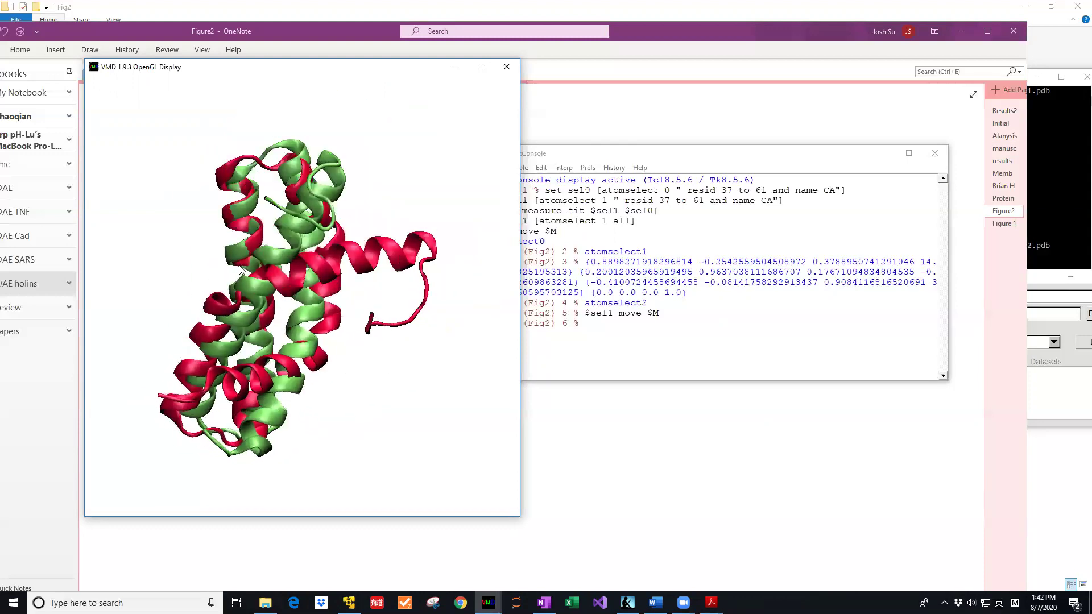
pyautogui.moveTo(488, 603)
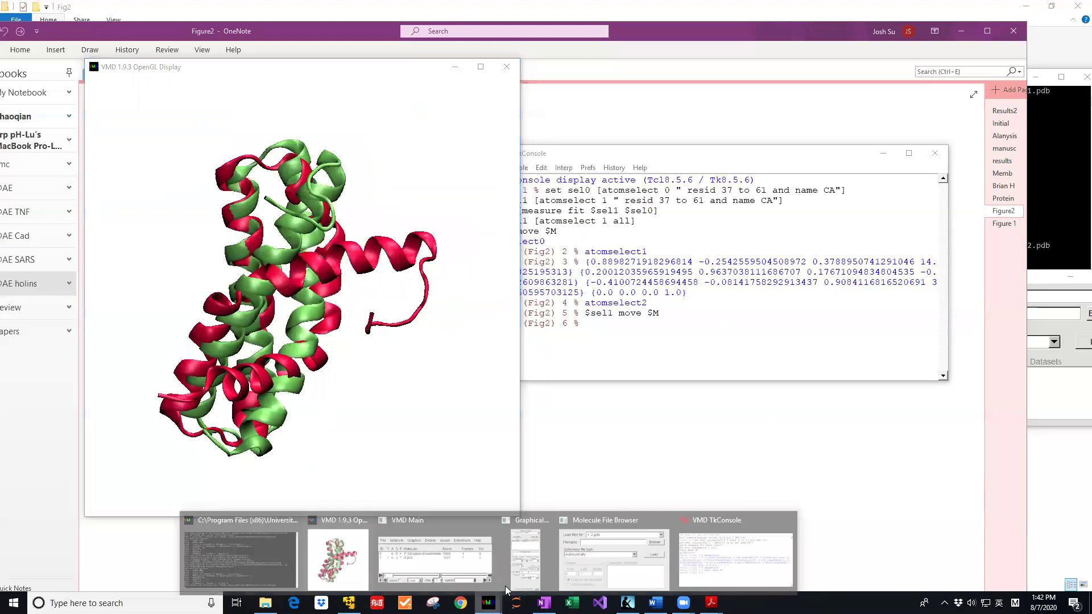
pyautogui.click(471, 566)
# Step: Raise the NewCartoon resolution of molecule 0, 1.pdb
pyautogui.click(652, 141)
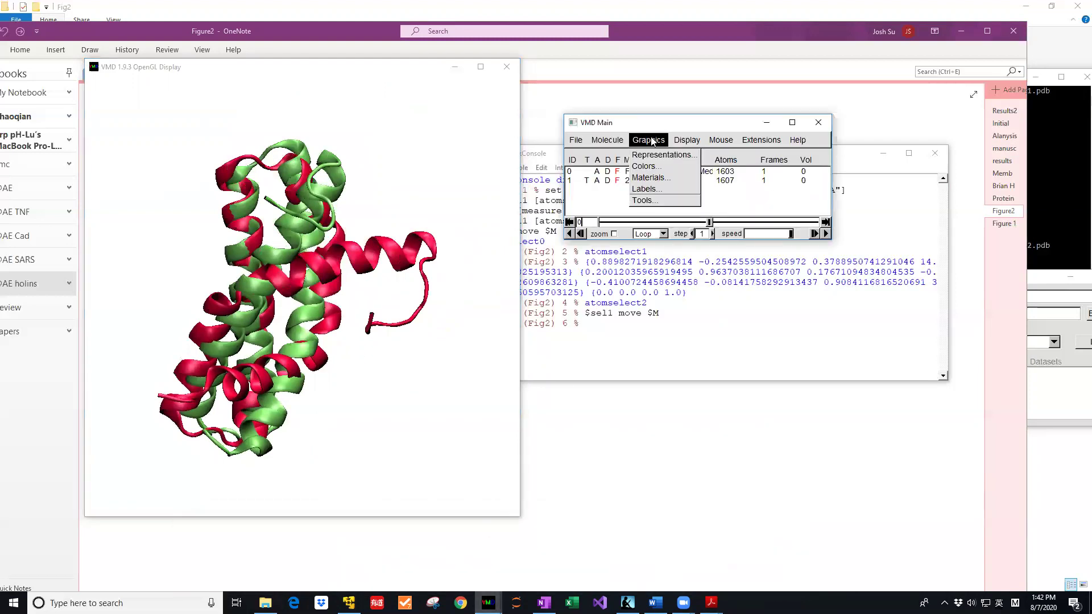
pyautogui.click(648, 142)
pyautogui.click(654, 141)
pyautogui.click(658, 154)
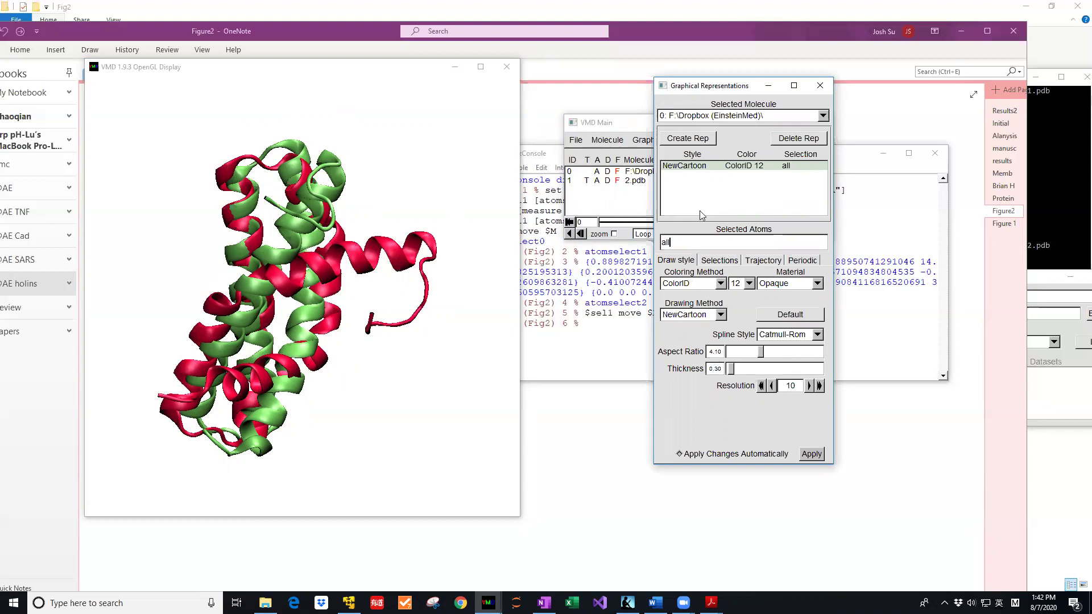
pyautogui.click(821, 386)
# Step: Raise the NewCartoon resolution of 2.pdb to 50
pyautogui.click(780, 117)
pyautogui.click(774, 127)
pyautogui.click(819, 386)
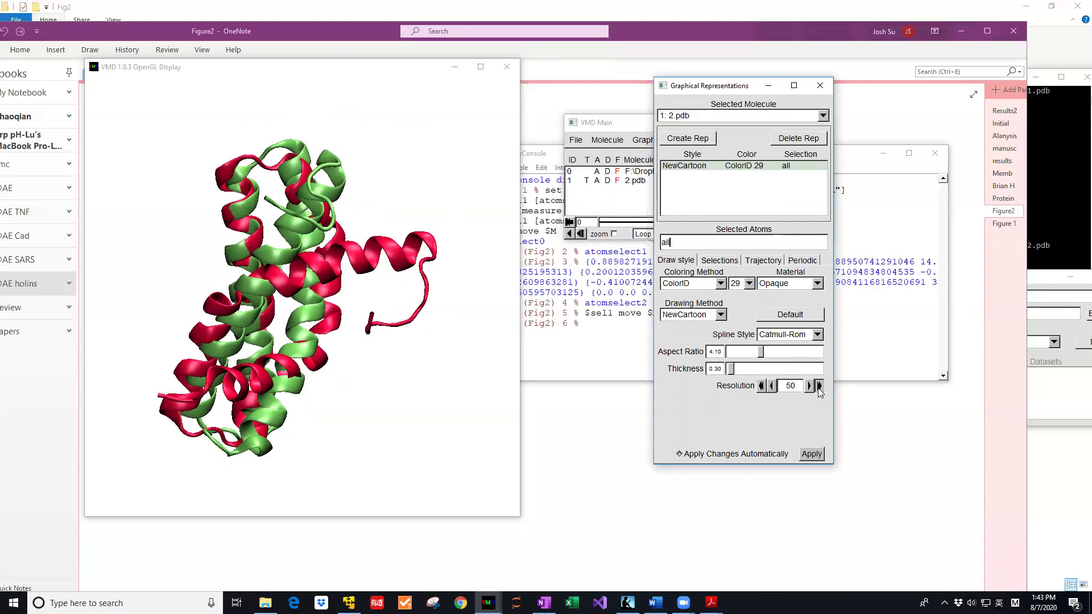
pyautogui.moveTo(435, 373)
pyautogui.mouseDown()
pyautogui.moveTo(451, 370)
pyautogui.moveTo(455, 466)
pyautogui.moveTo(452, 392)
pyautogui.moveTo(409, 370)
pyautogui.moveTo(455, 354)
pyautogui.moveTo(435, 372)
pyautogui.mouseUp()
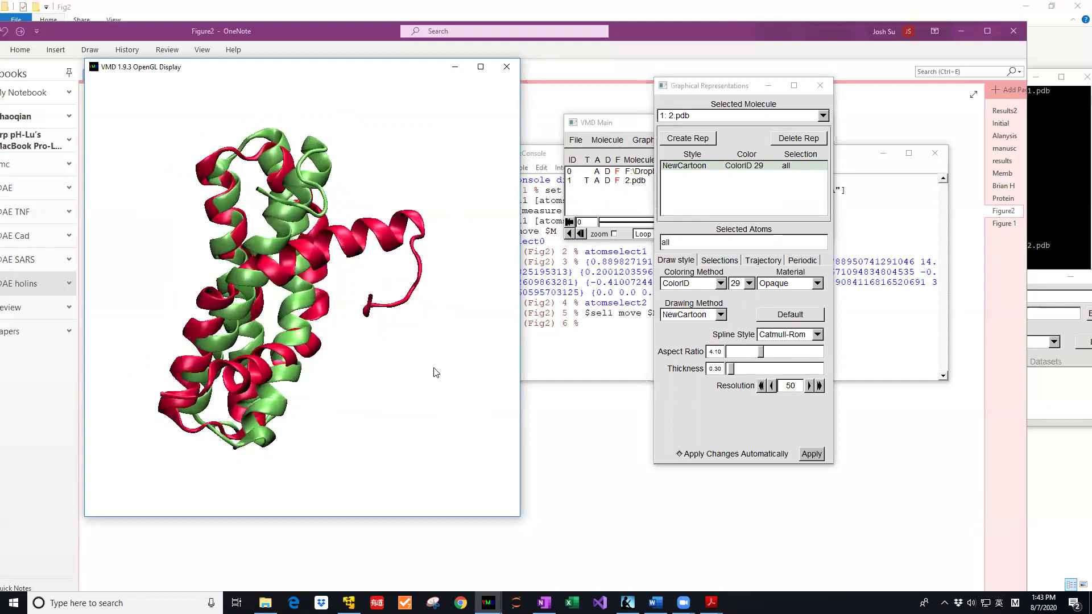
pyautogui.click(576, 141)
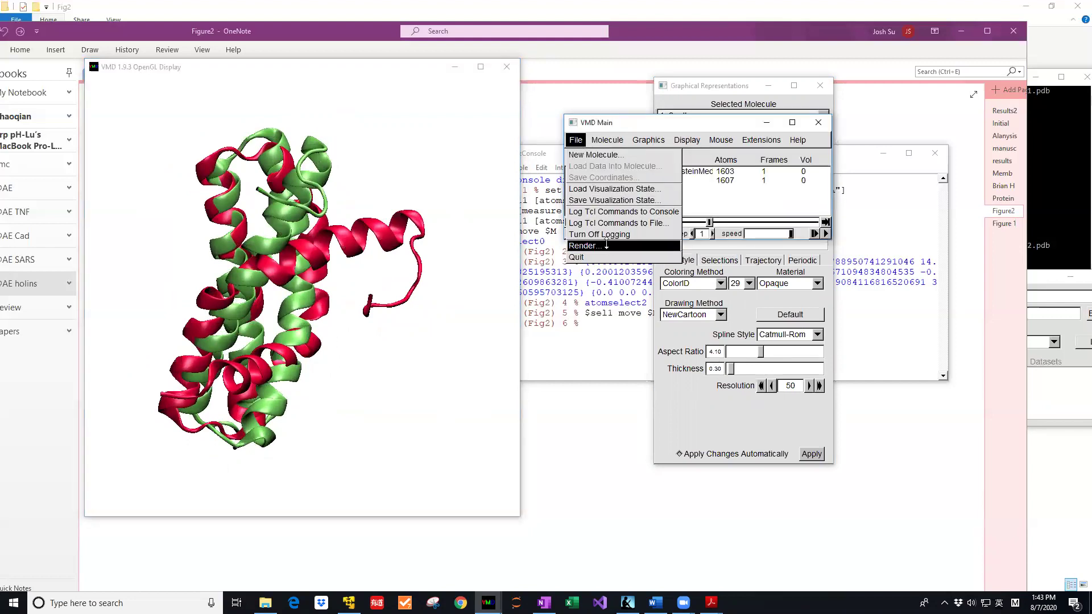
# Step: Render the overlay with Tachyon (internal, in-memory) to 'protein1 vs protein2.tga' and accept the image import
pyautogui.click(585, 246)
pyautogui.moveTo(140, 294); pyautogui.dragTo(614, 185)
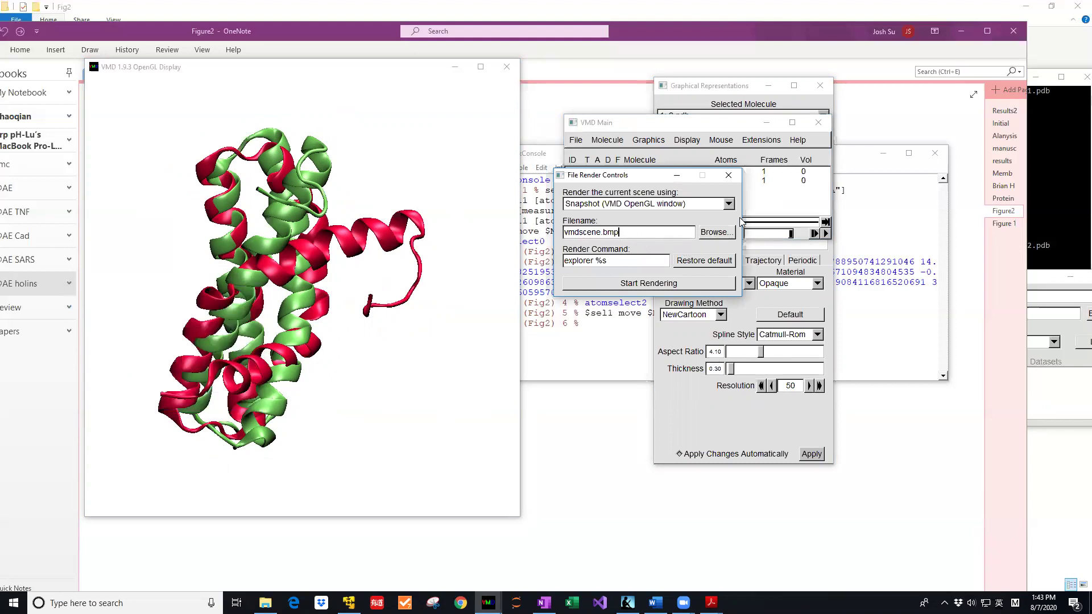
pyautogui.click(720, 205)
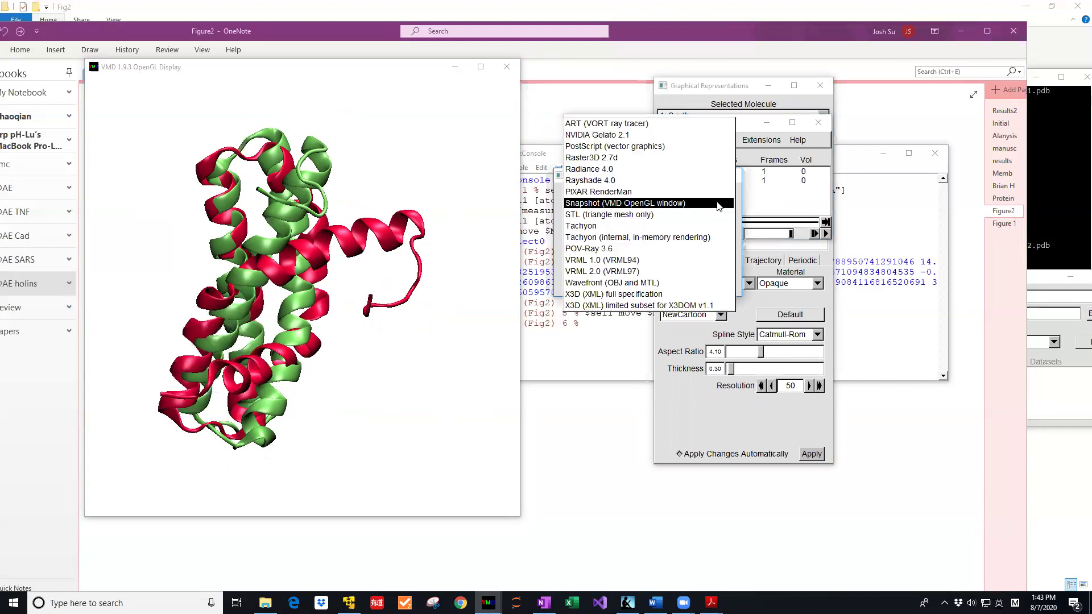
pyautogui.click(635, 237)
pyautogui.doubleClick(601, 232)
pyautogui.write('protein')
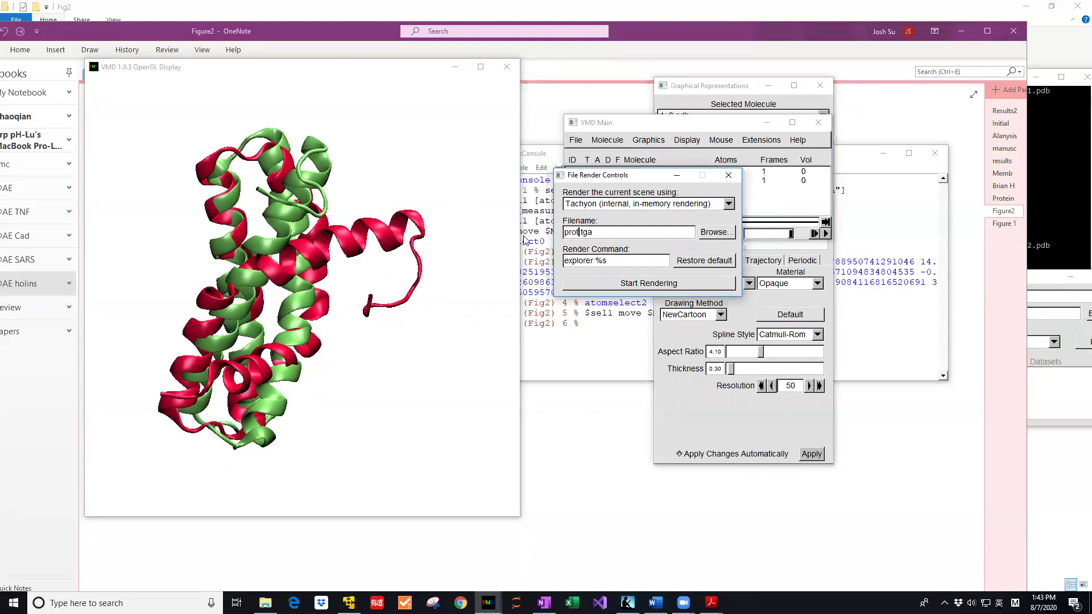
pyautogui.write('1 vs protein2')
pyautogui.click(617, 287)
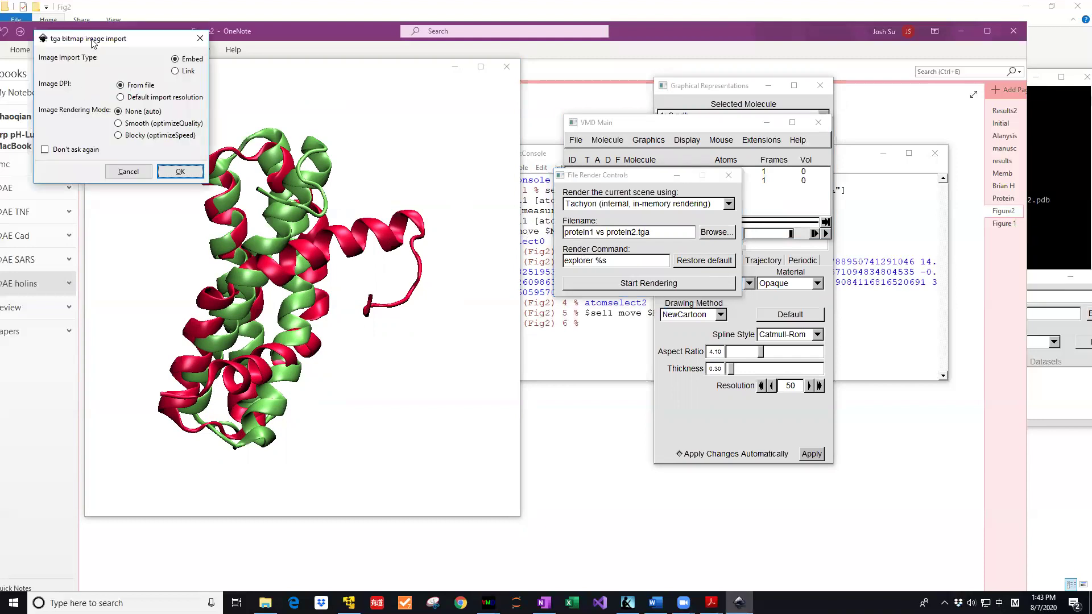
pyautogui.click(180, 172)
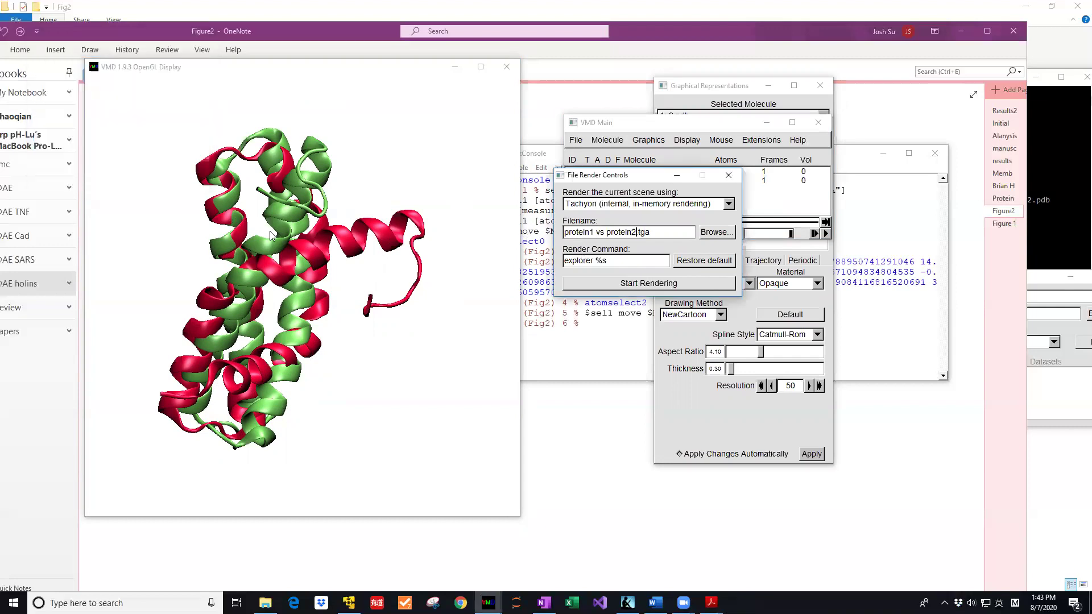
# Step: Maximize the Inkscape window and scroll to view the rendered overlay image
pyautogui.moveTo(181, 11); pyautogui.dragTo(456, 70)
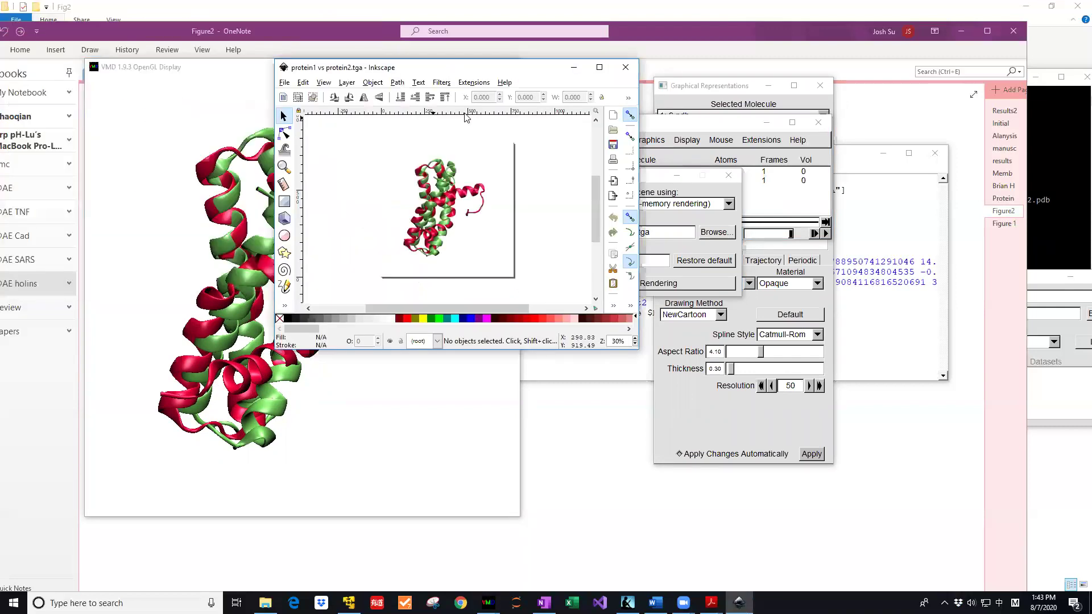
pyautogui.click(599, 67)
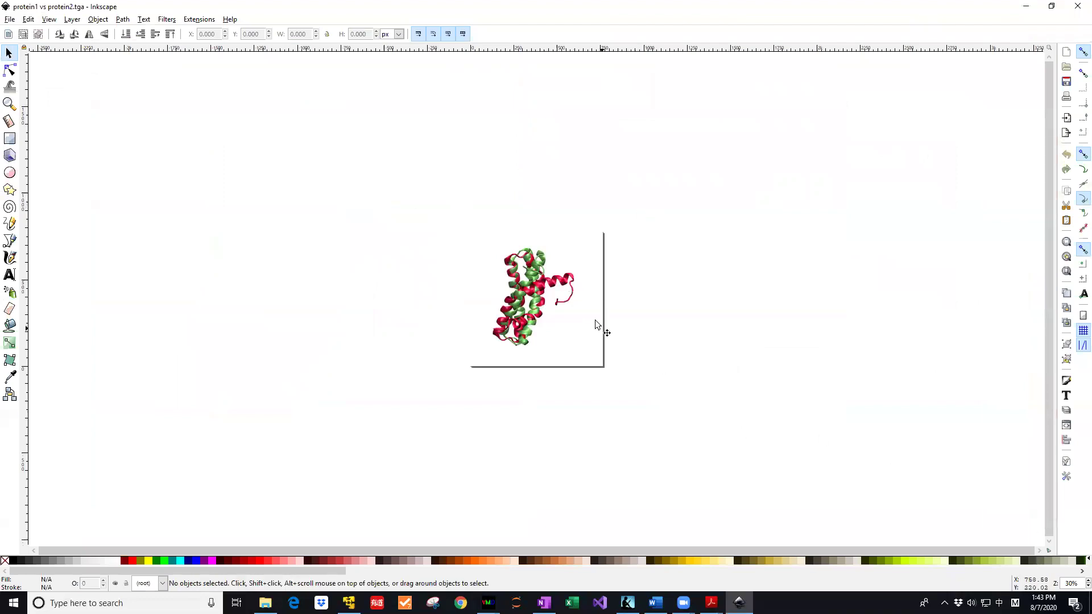
pyautogui.scroll(10, 1073, 581)
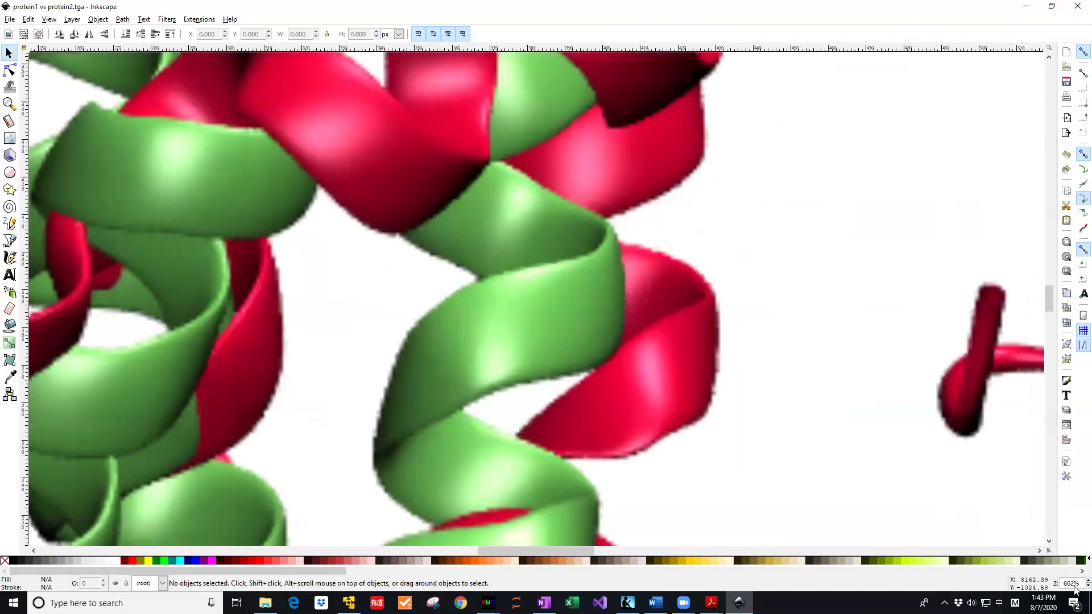
pyautogui.scroll(-8, 1074, 590)
pyautogui.scroll(-2, 1074, 590)
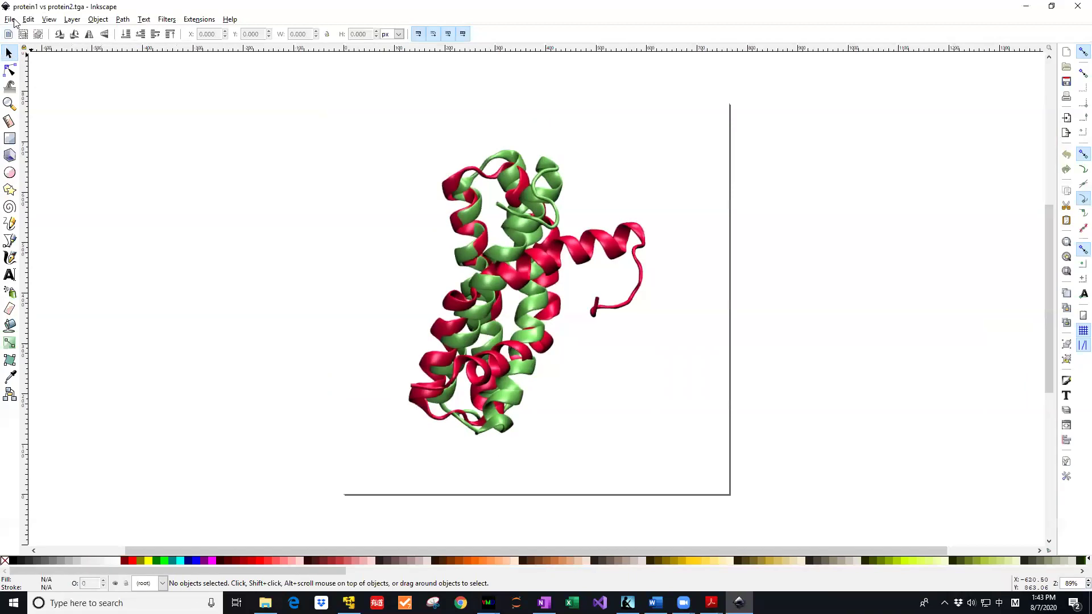
# Step: Save the image as 'protein1 vs protein2.pdf' in Portable Document Format, accepting the PDF options
pyautogui.click(15, 21)
pyautogui.click(53, 100)
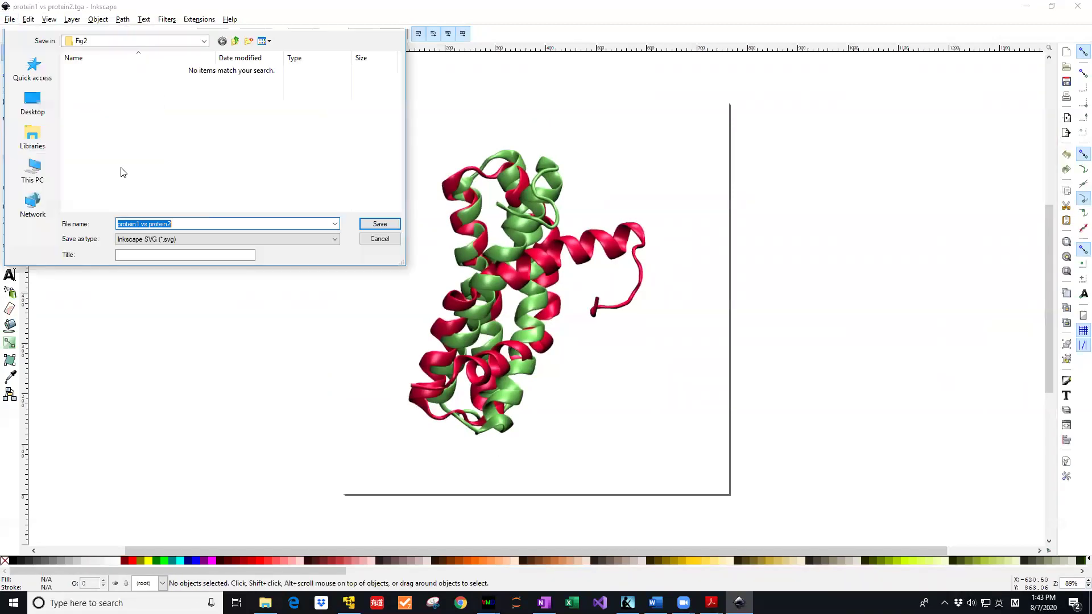
pyautogui.click(260, 238)
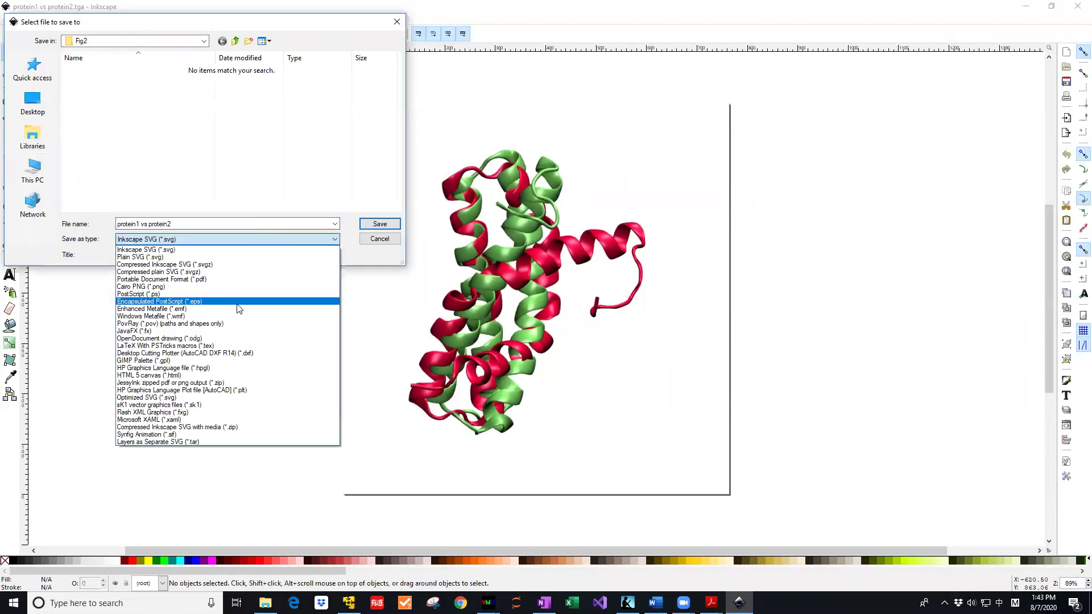
pyautogui.click(228, 279)
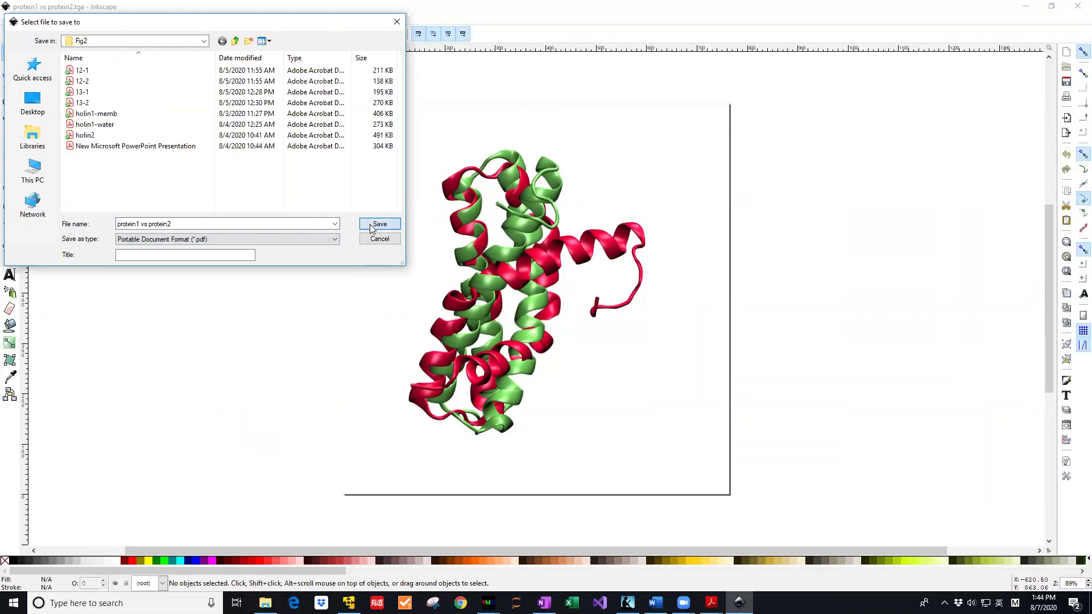
pyautogui.click(371, 227)
pyautogui.click(631, 398)
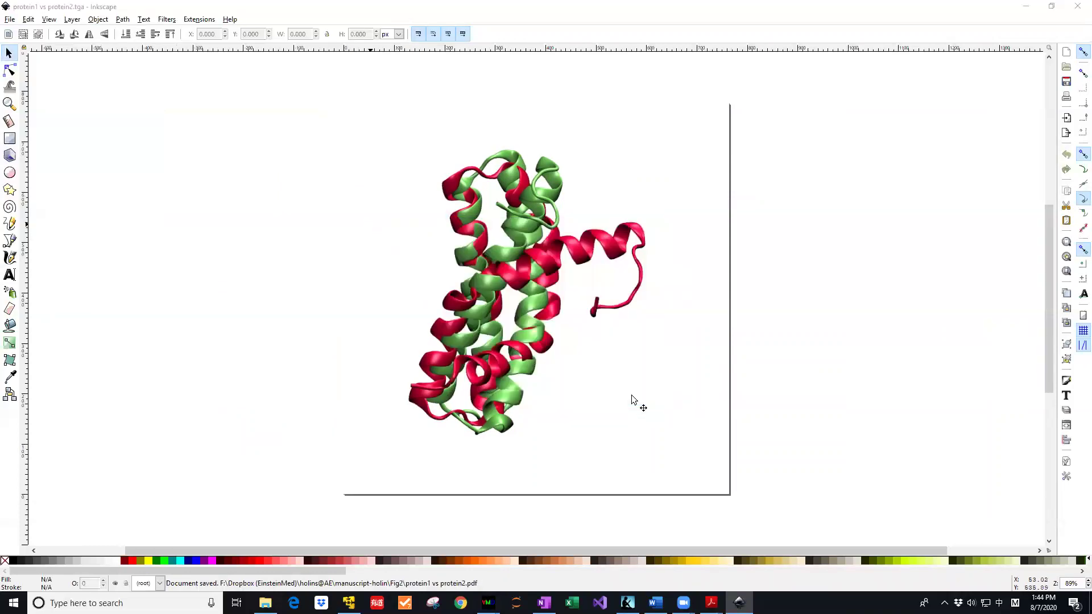
# Step: Close Inkscape without saving an SVG and bring the Fig2 folder forward
pyautogui.doubleClick(819, 14)
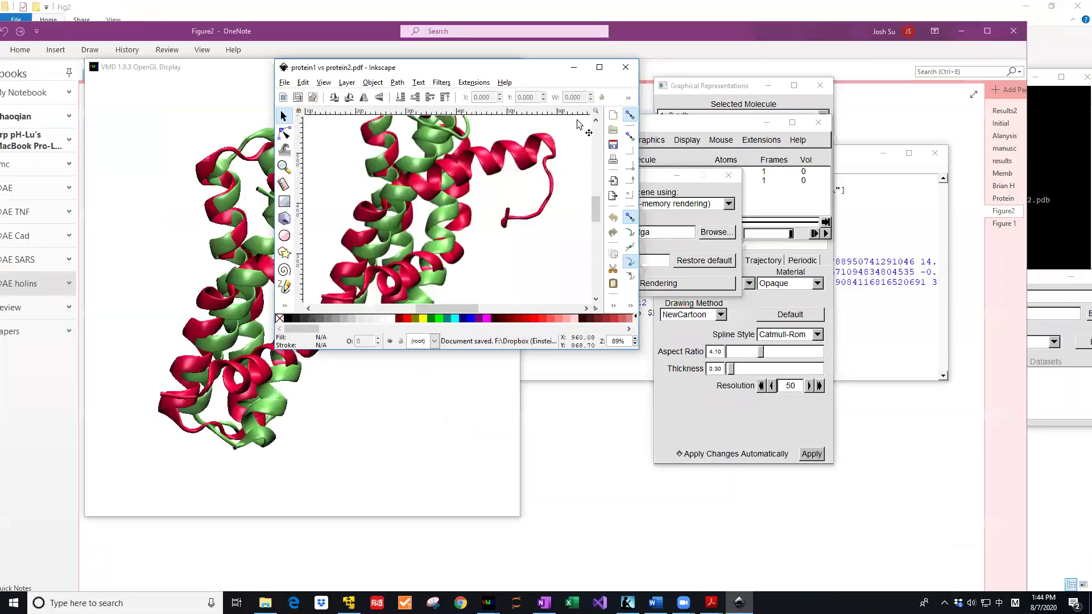
pyautogui.click(625, 67)
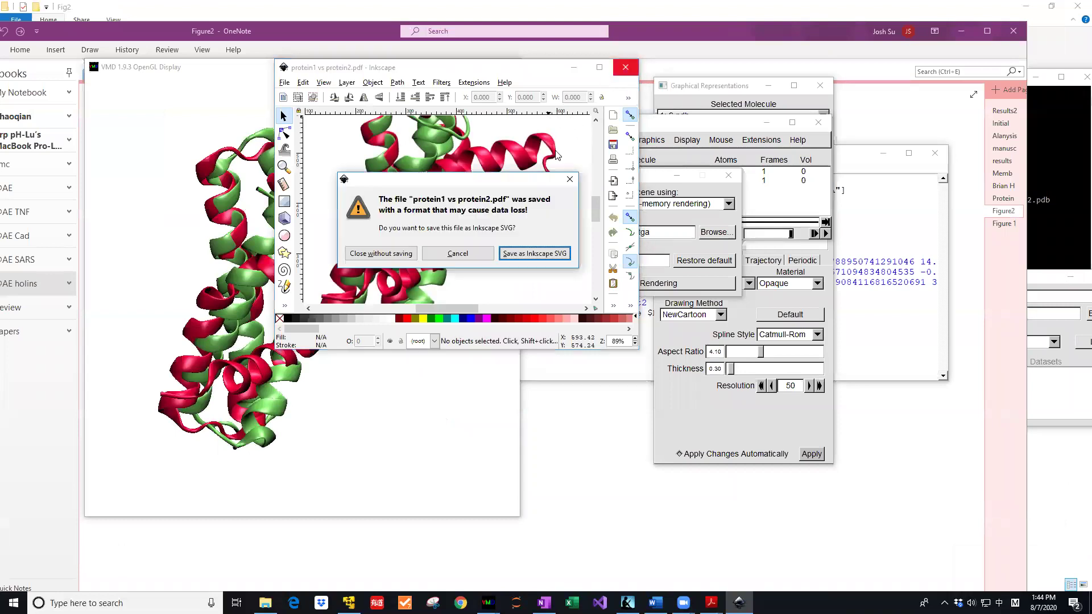
pyautogui.click(396, 256)
pyautogui.click(265, 602)
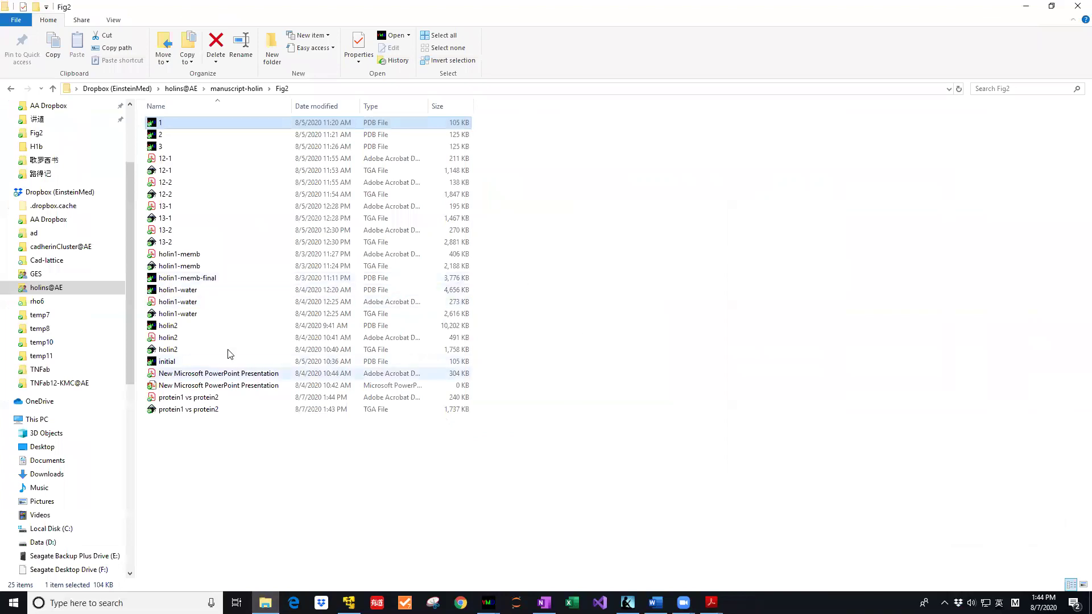
# Step: Open protein1 vs protein2.pdf to check it, then close Acrobat Reader with all its tabs
pyautogui.doubleClick(197, 398)
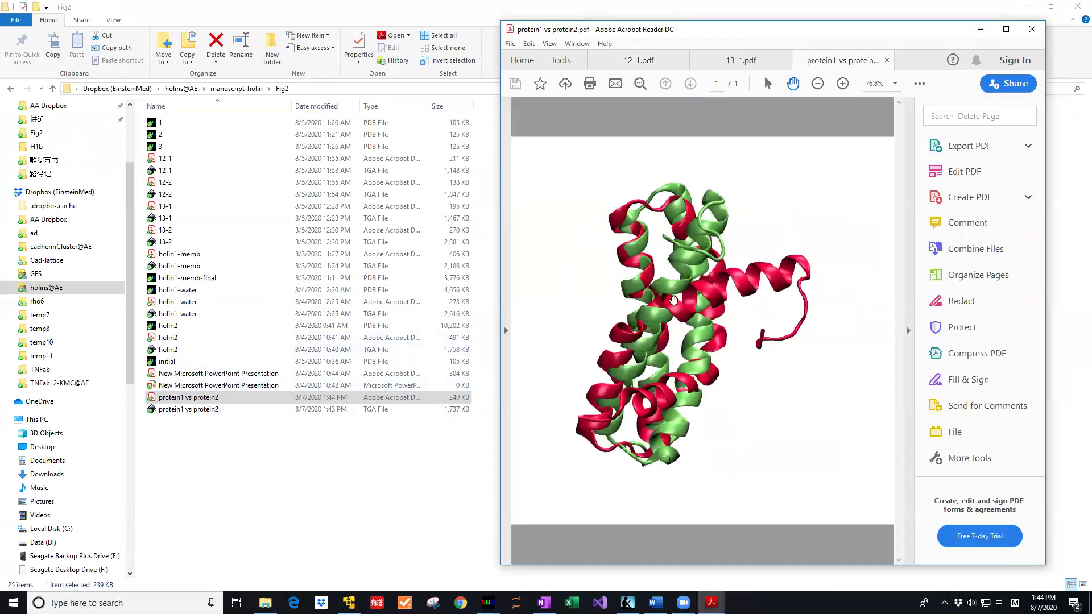
pyautogui.click(1040, 33)
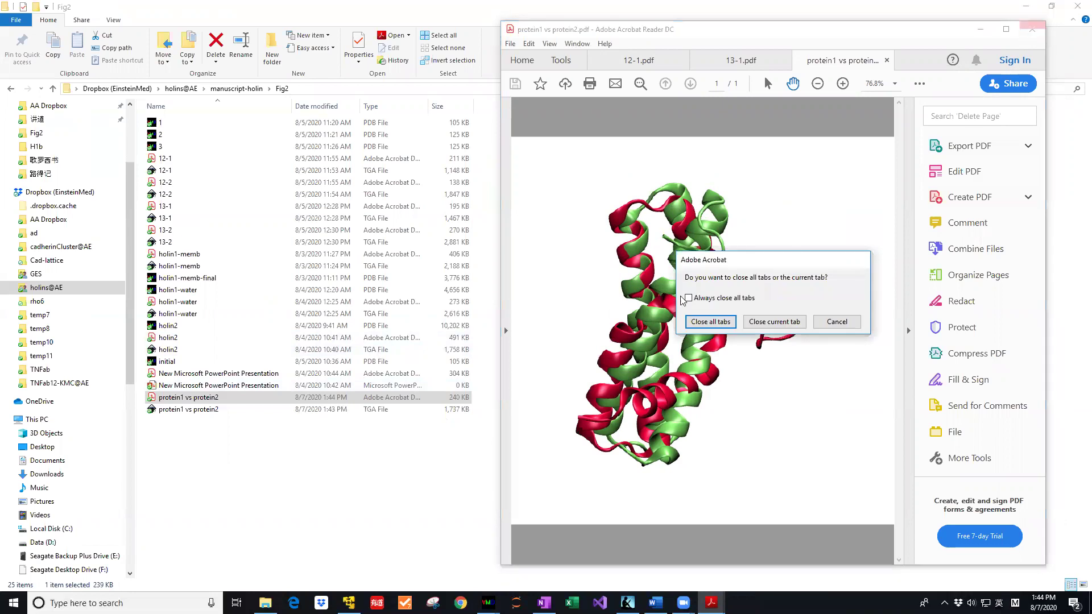
pyautogui.click(718, 325)
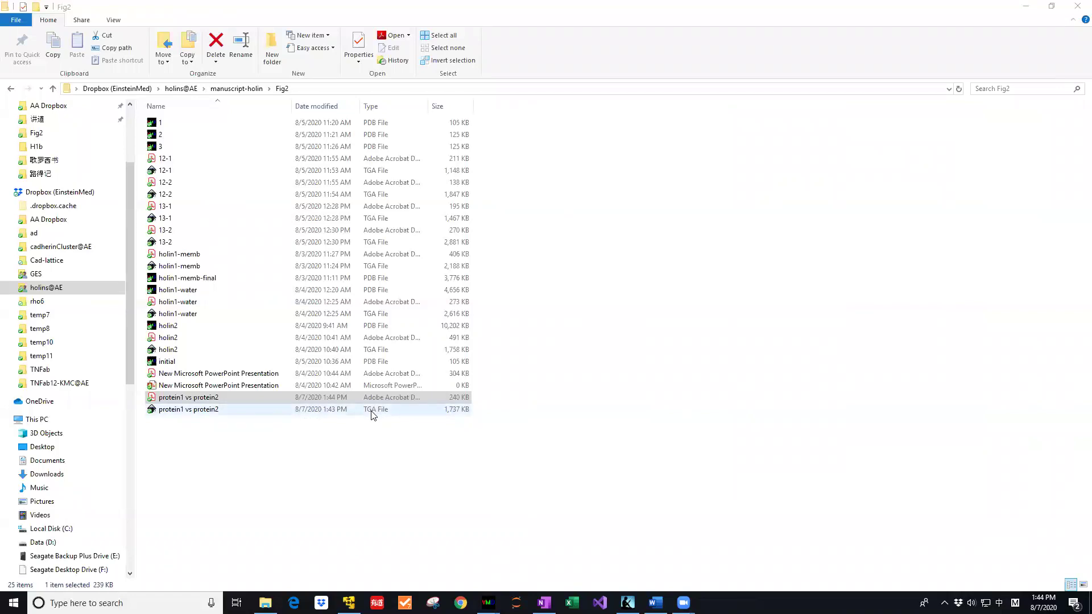
# Step: Open the protein1 vs protein2 TGA render in Inkscape with default bitmap import settings
pyautogui.click(187, 598)
pyautogui.write('in')
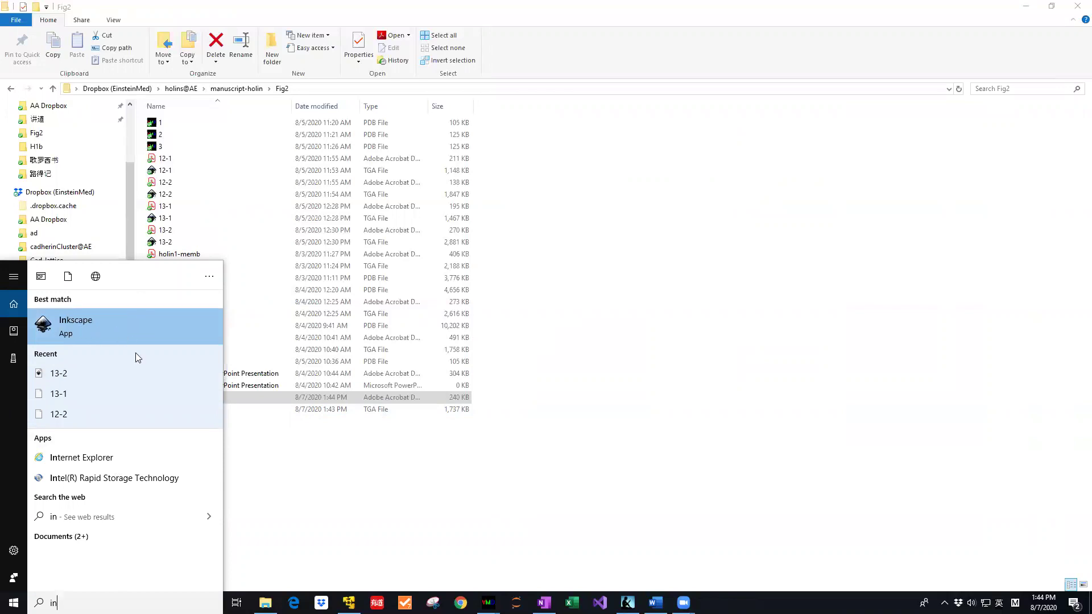
pyautogui.click(259, 466)
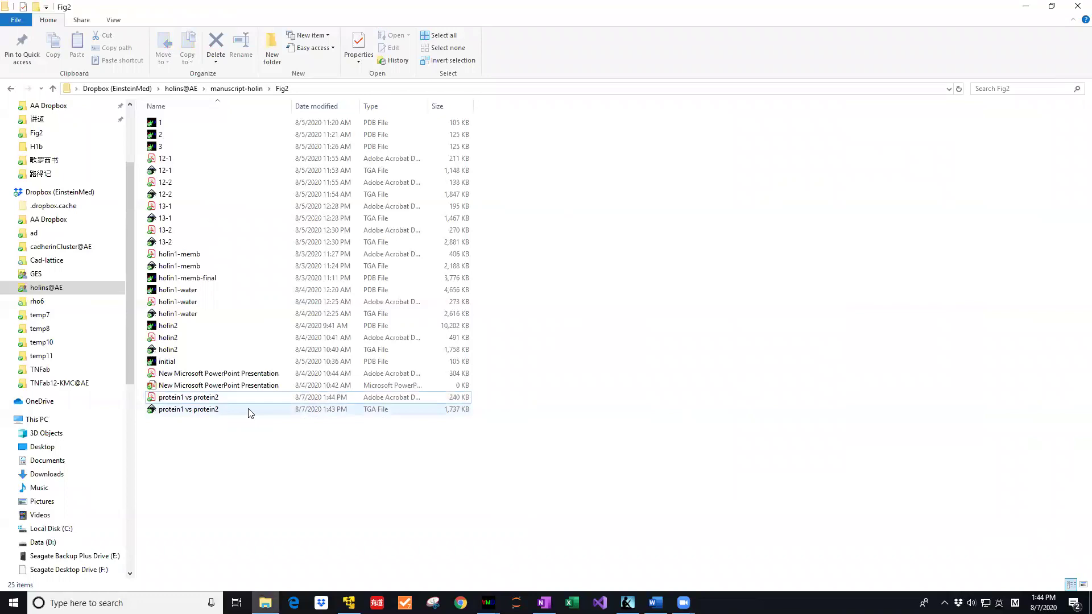
pyautogui.doubleClick(250, 412)
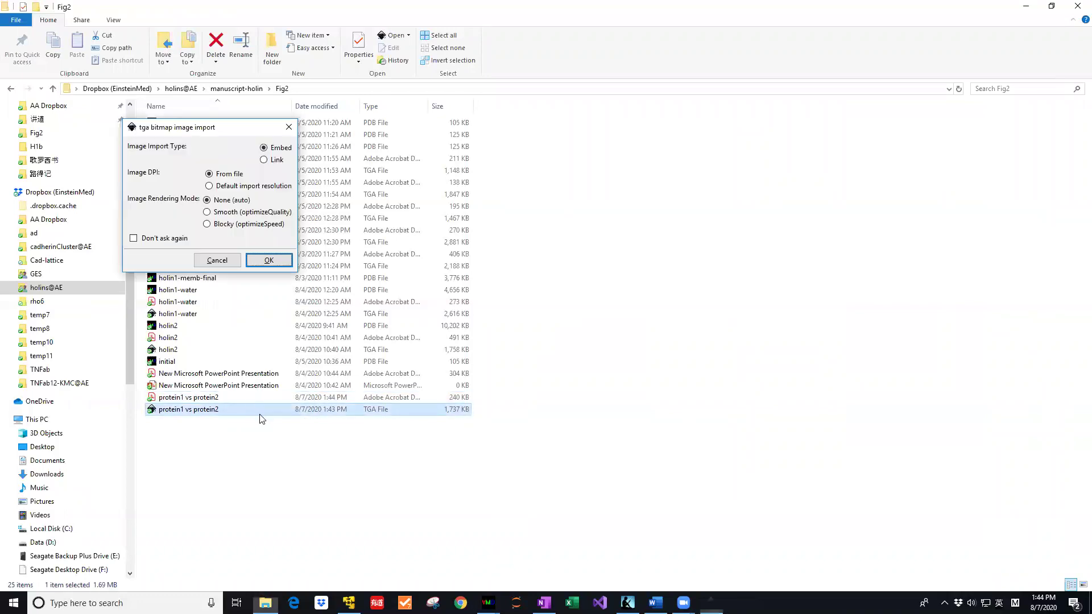
pyautogui.click(269, 261)
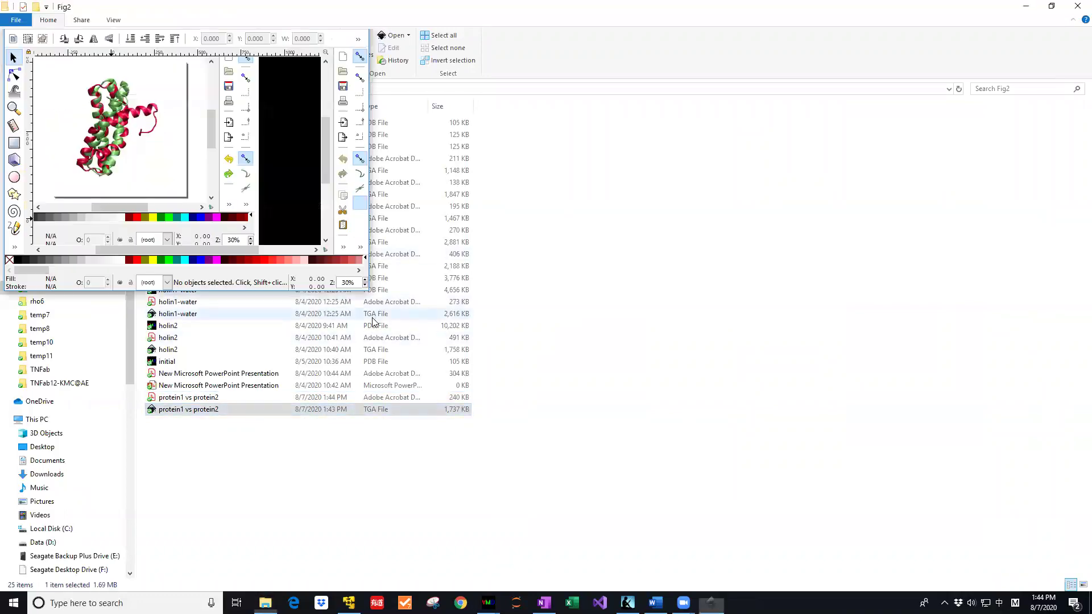
# Step: Cancel a Save As in Inkscape SVG format, close Inkscape, and return to VMD's molecule display
pyautogui.click(14, 24)
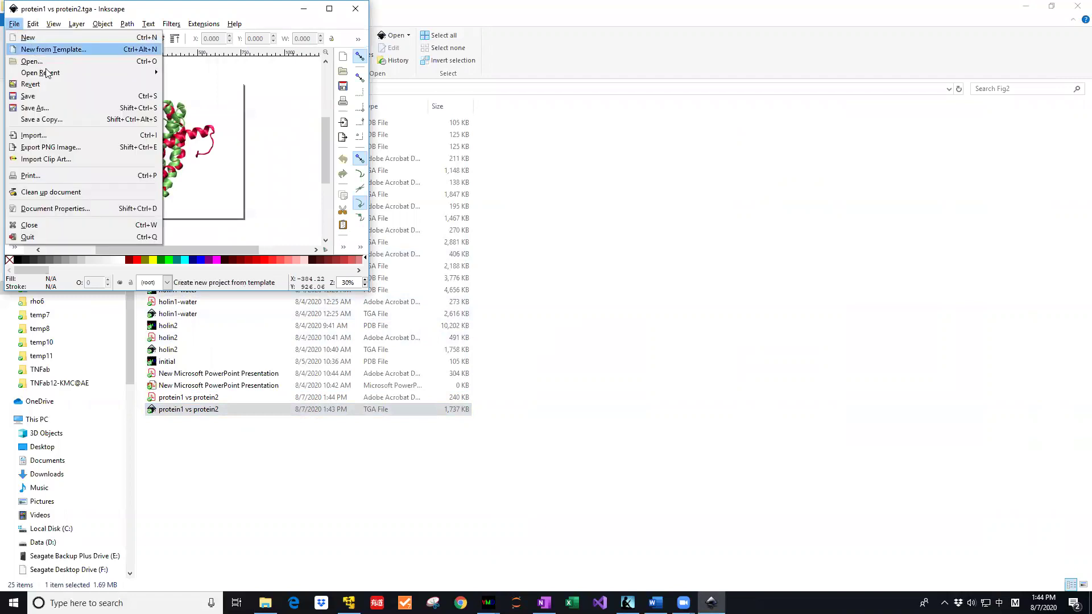
pyautogui.click(57, 108)
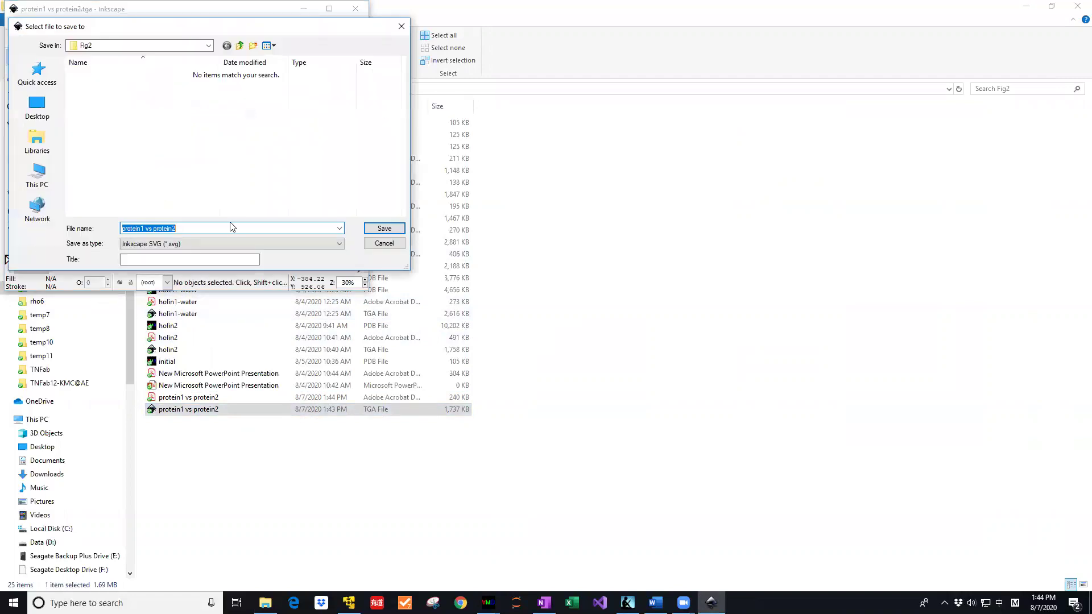
pyautogui.click(226, 244)
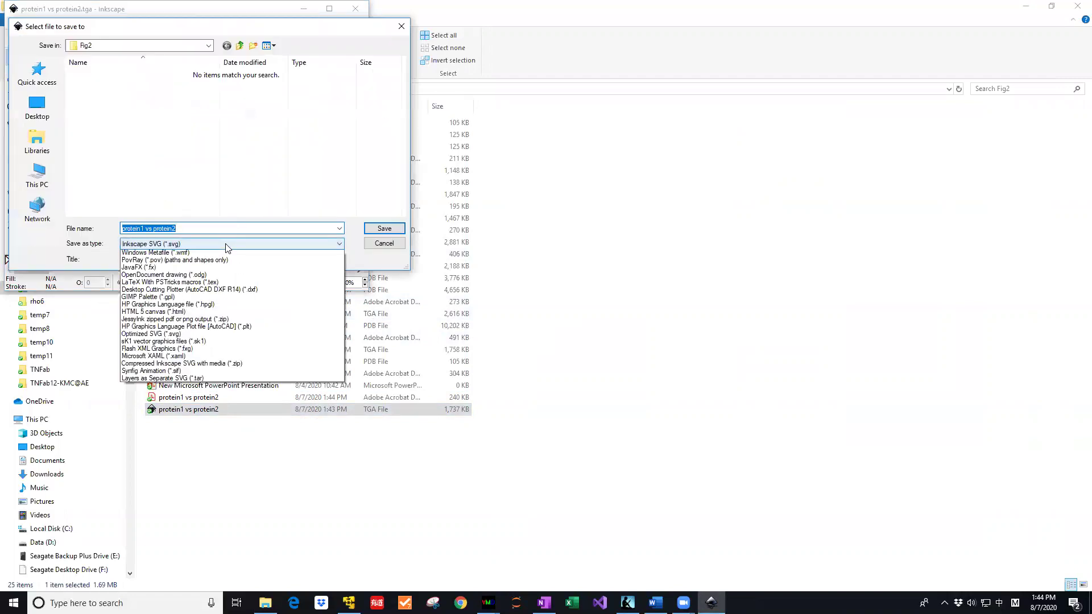
pyautogui.click(381, 249)
pyautogui.click(404, 26)
pyautogui.click(356, 9)
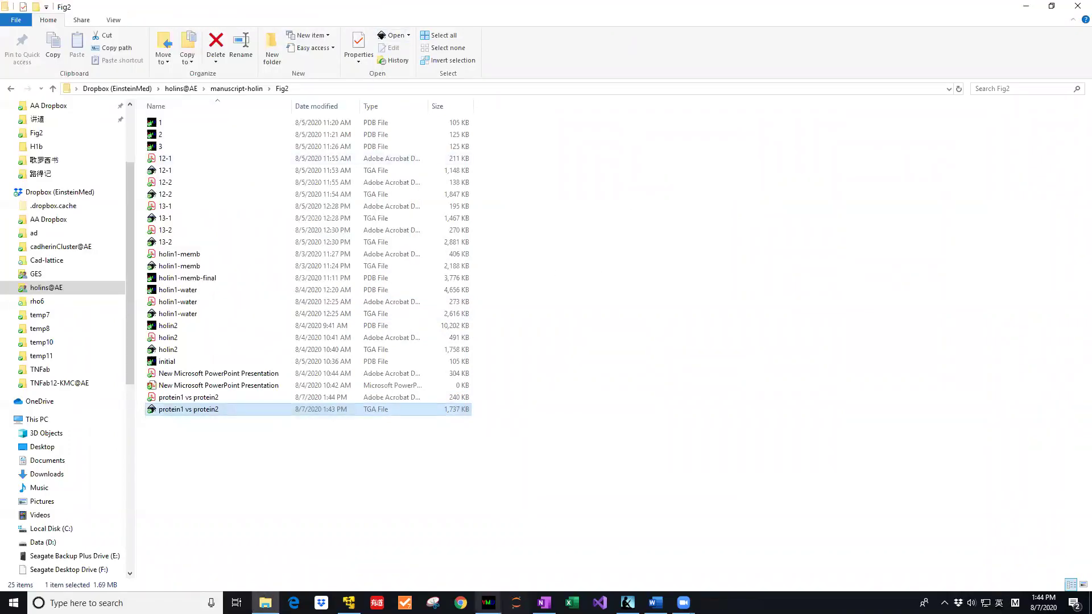
pyautogui.click(488, 603)
pyautogui.click(279, 560)
# Step: Close all VMD windows and reopen structure file 1.pdb in VMD
pyautogui.click(488, 603)
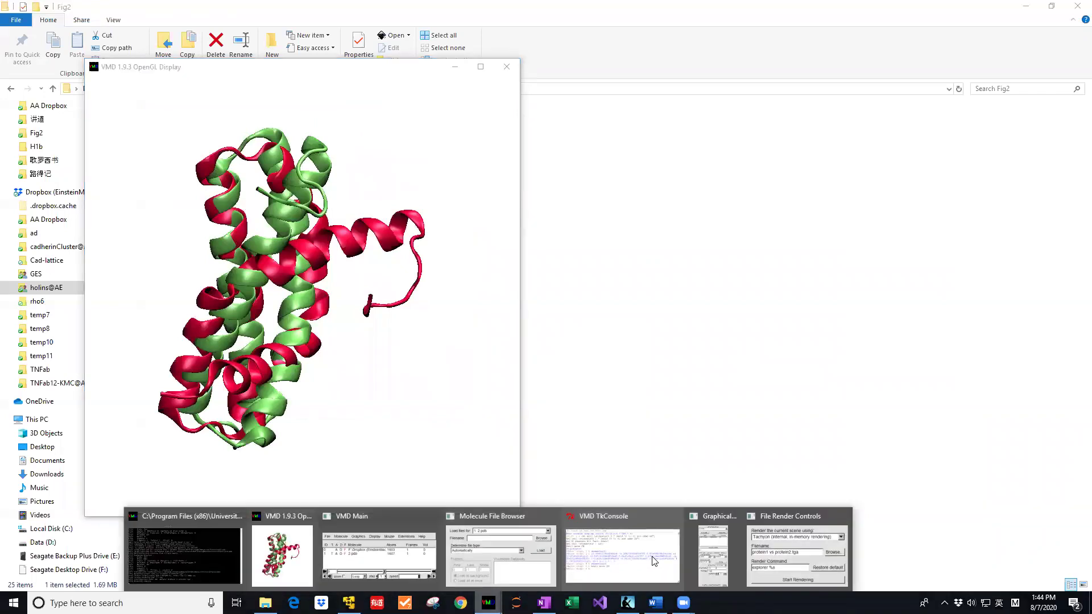
pyautogui.click(654, 551)
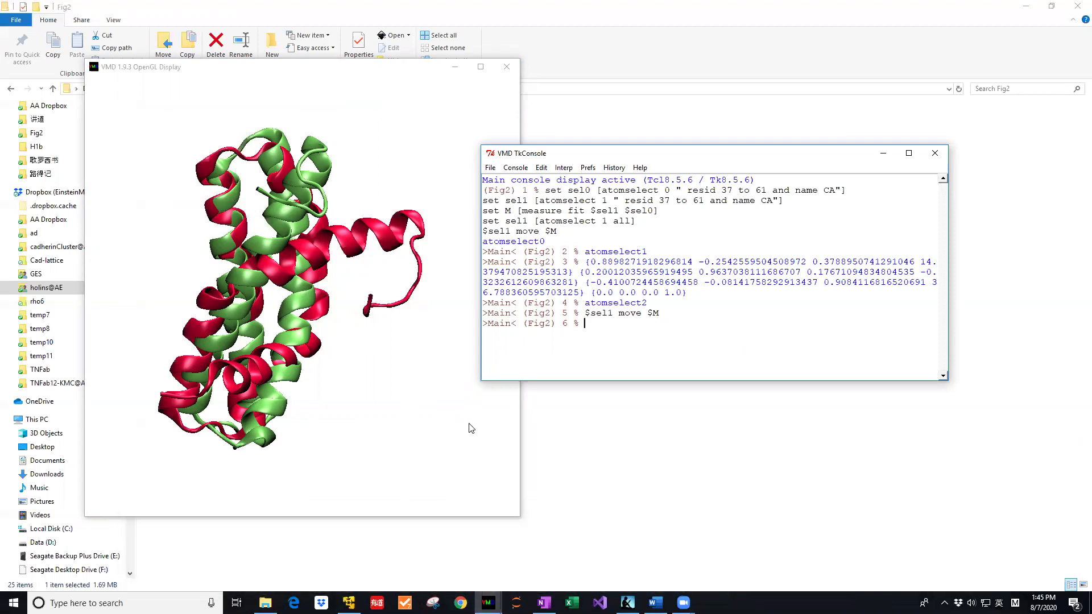
pyautogui.rightClick(488, 602)
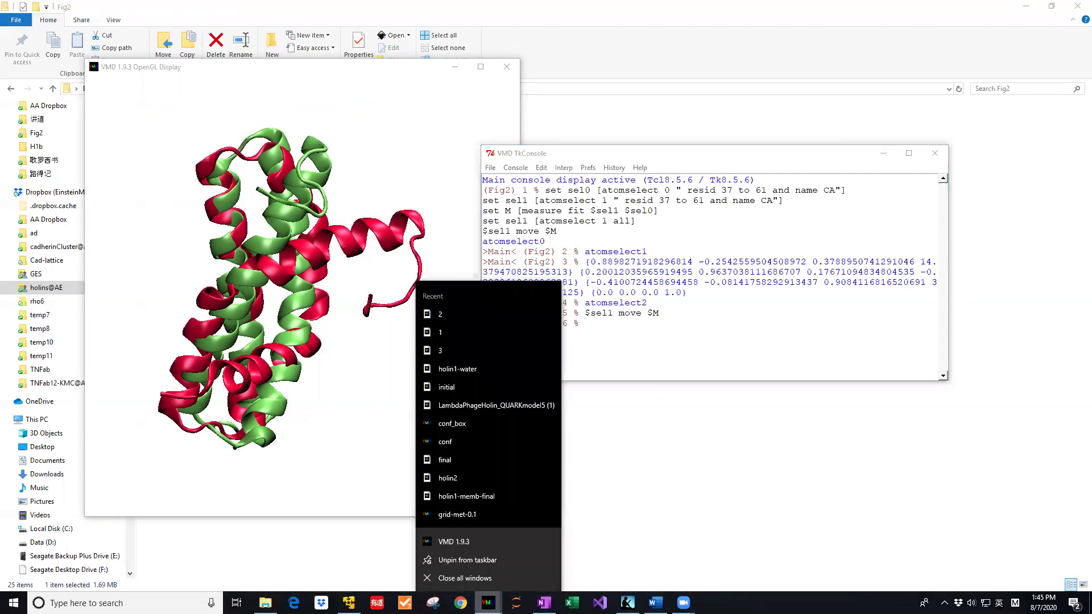
pyautogui.click(494, 580)
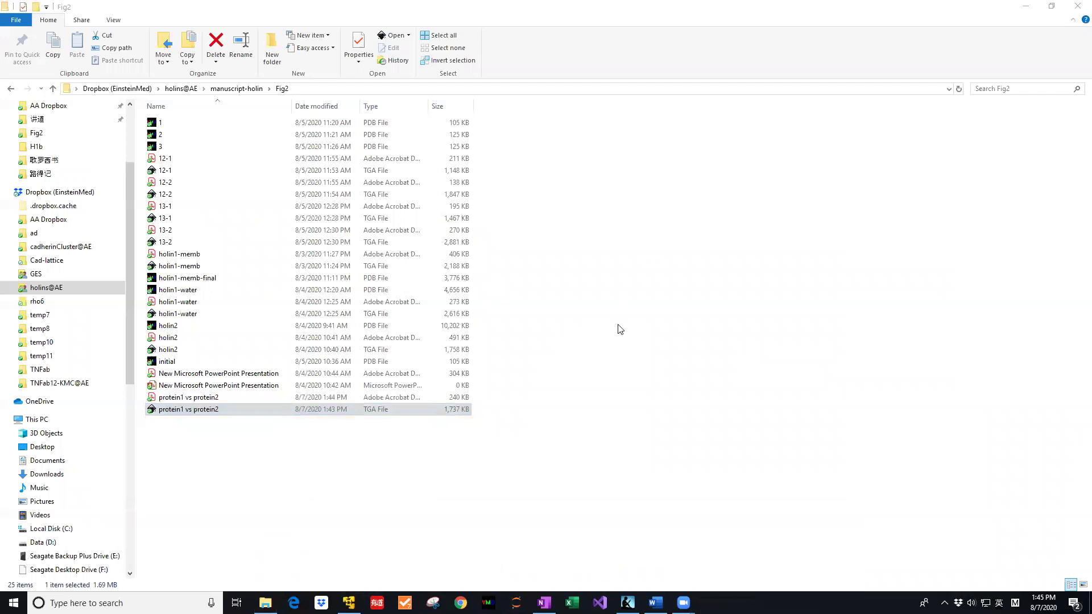
pyautogui.doubleClick(208, 124)
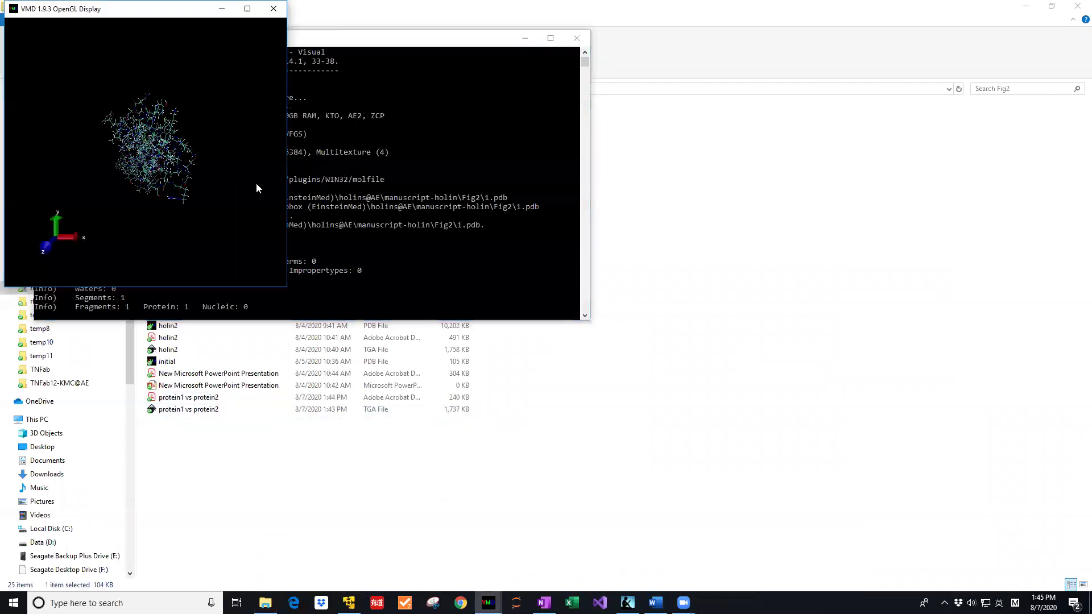
# Step: Switch the display to orthographic projection and toggle depth cueing
pyautogui.moveTo(138, 123); pyautogui.dragTo(684, 96)
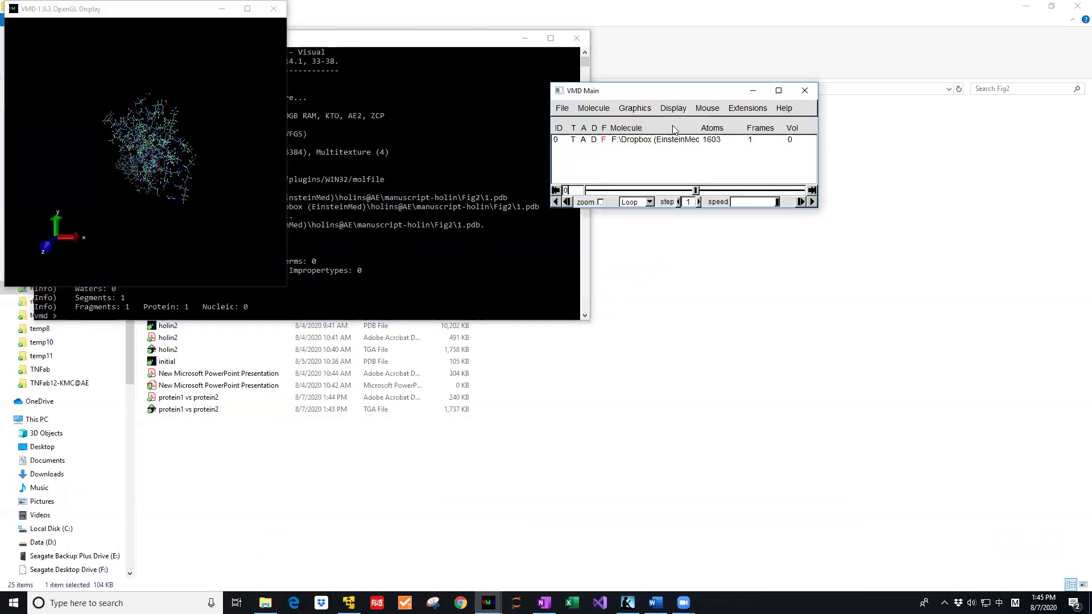
pyautogui.click(673, 108)
pyautogui.click(687, 156)
pyautogui.click(674, 108)
pyautogui.click(684, 176)
# Step: Draw structure 1 as NewCartoon and enlarge the molecule display window
pyautogui.click(634, 108)
pyautogui.click(641, 122)
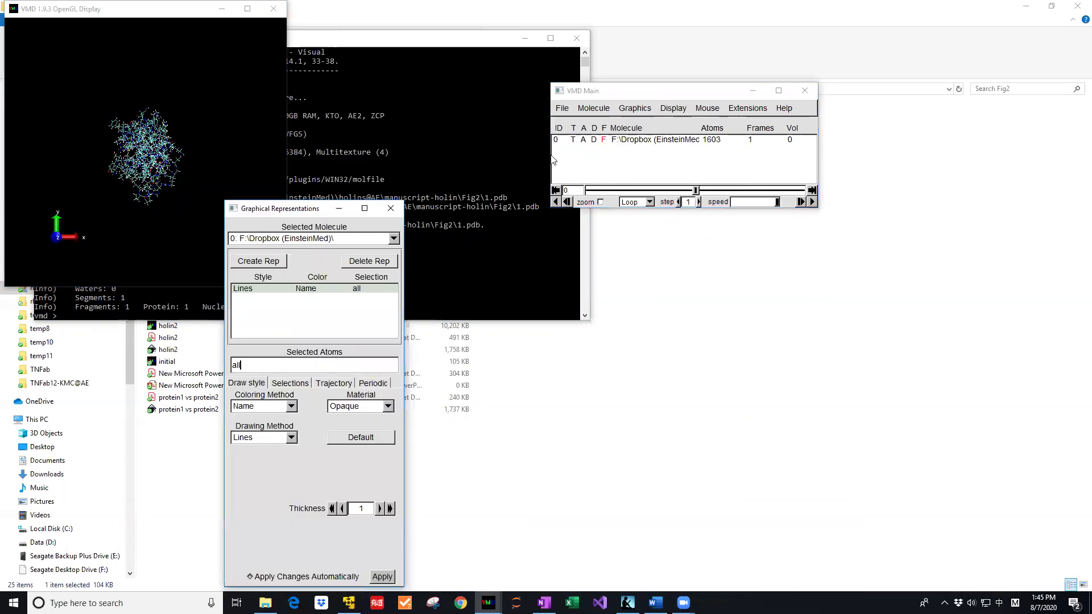
pyautogui.moveTo(286, 212); pyautogui.dragTo(623, 79)
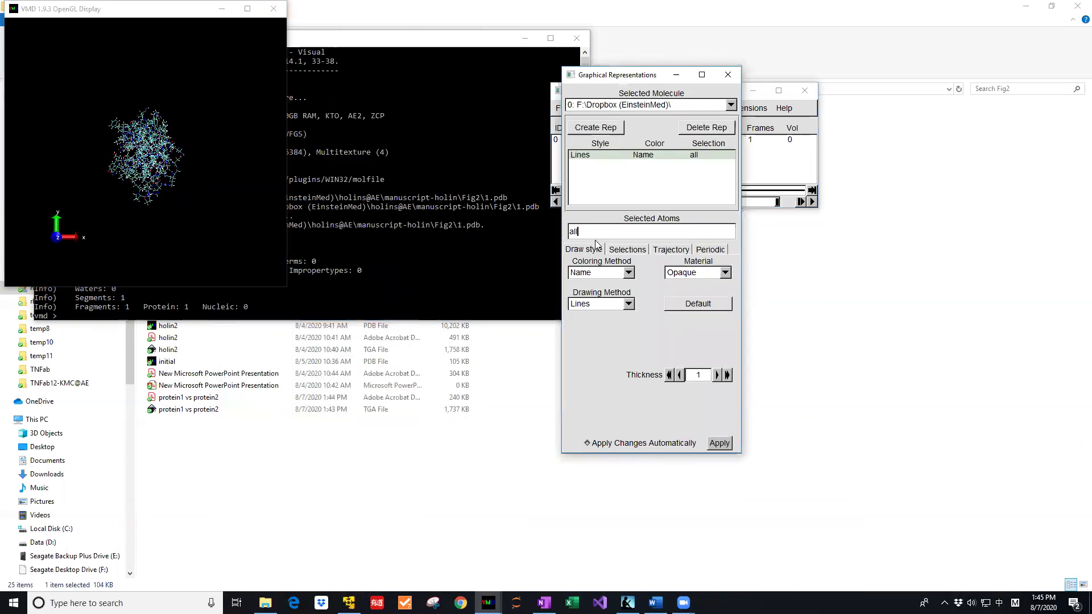
pyautogui.click(613, 305)
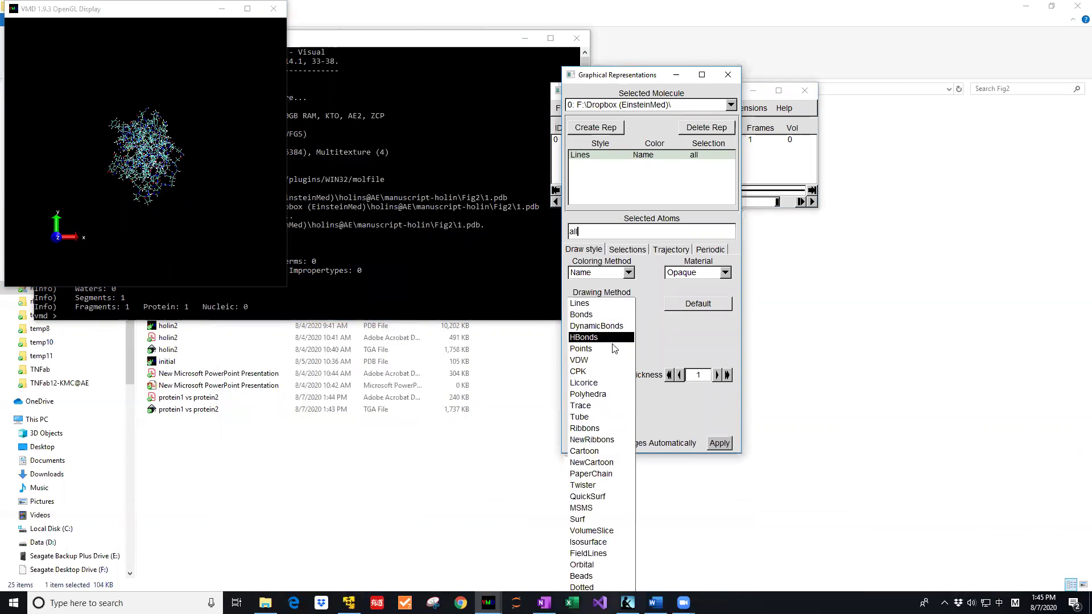
pyautogui.click(611, 463)
pyautogui.click(288, 287)
pyautogui.moveTo(288, 288); pyautogui.dragTo(499, 508)
# Step: Make the display background white via the Display colour category
pyautogui.click(756, 160)
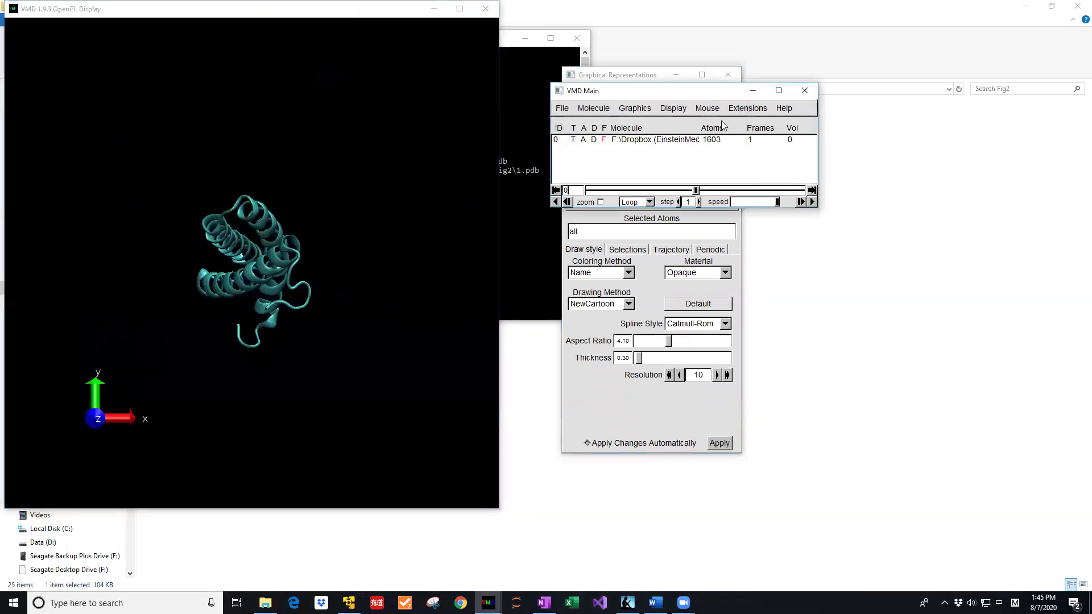
pyautogui.moveTo(707, 94); pyautogui.dragTo(802, 100)
pyautogui.click(768, 113)
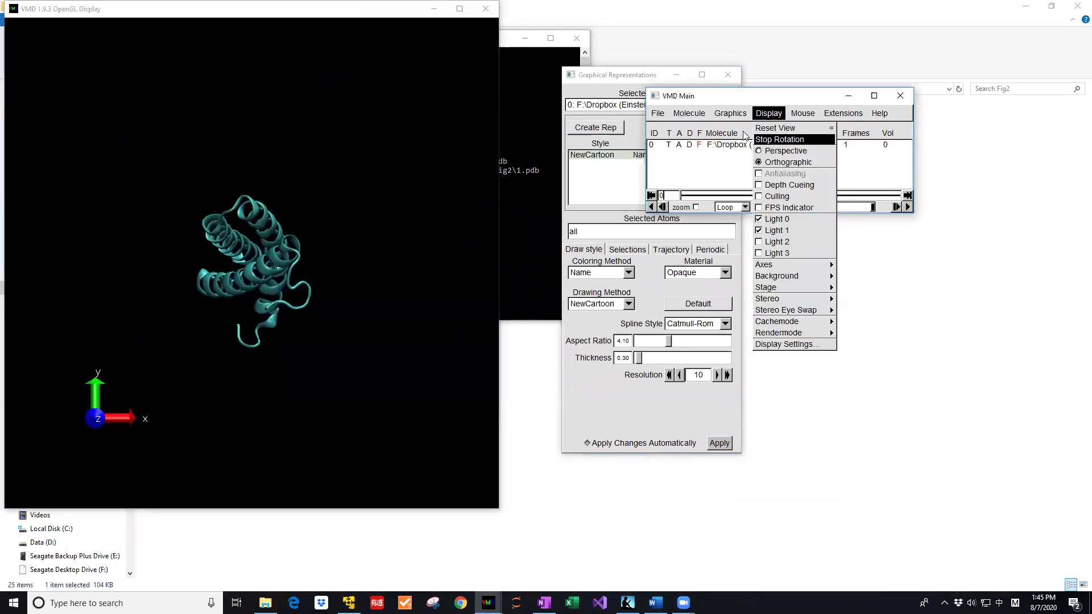
pyautogui.click(728, 140)
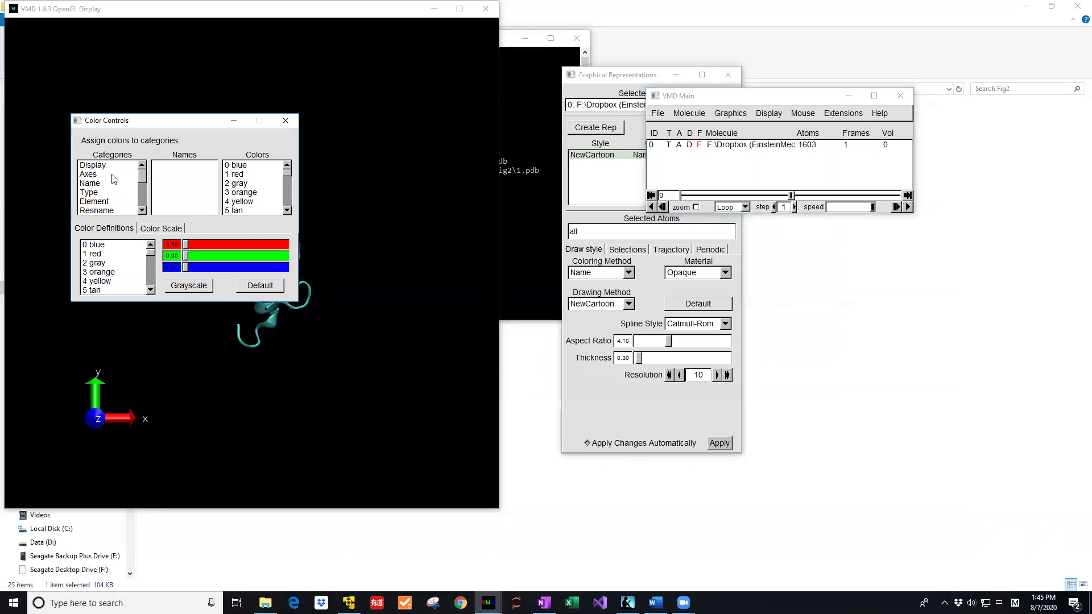
pyautogui.click(98, 165)
pyautogui.click(174, 165)
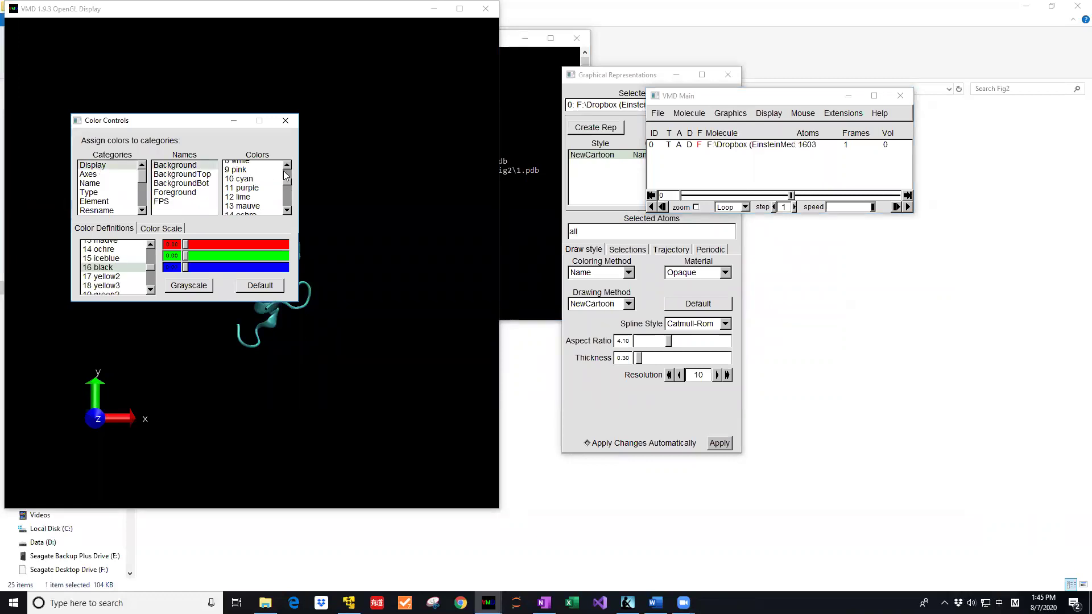
pyautogui.click(247, 162)
pyautogui.click(286, 121)
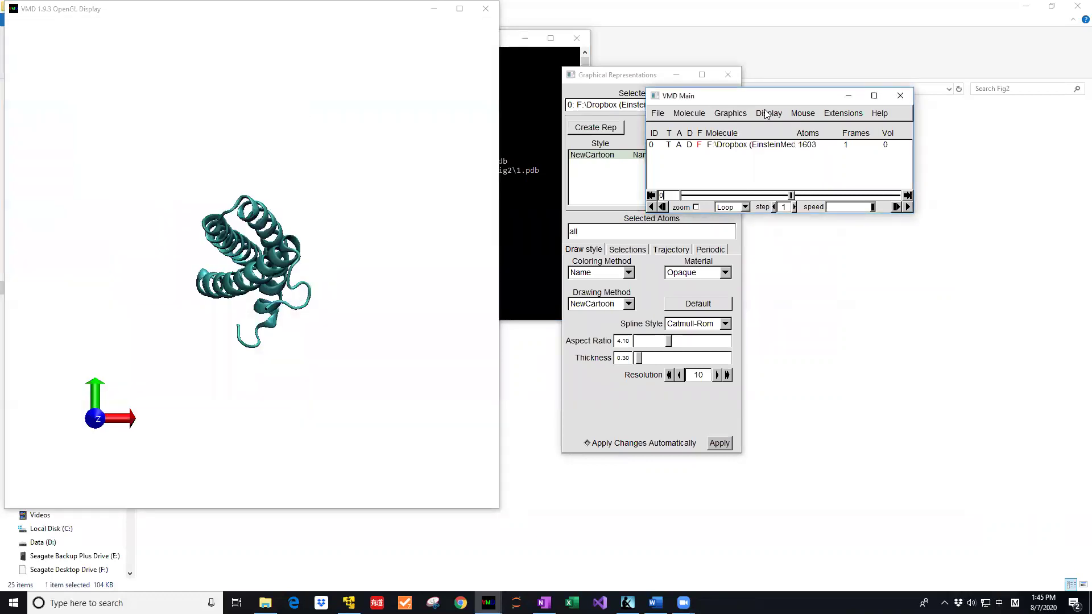
# Step: Turn the coordinate axes off and rotate the protein so its helices stand vertical
pyautogui.click(766, 114)
pyautogui.click(858, 263)
pyautogui.moveTo(422, 352); pyautogui.dragTo(483, 261)
# Step: Load 3.pdb as a second molecule and rotate to a side view
pyautogui.click(658, 114)
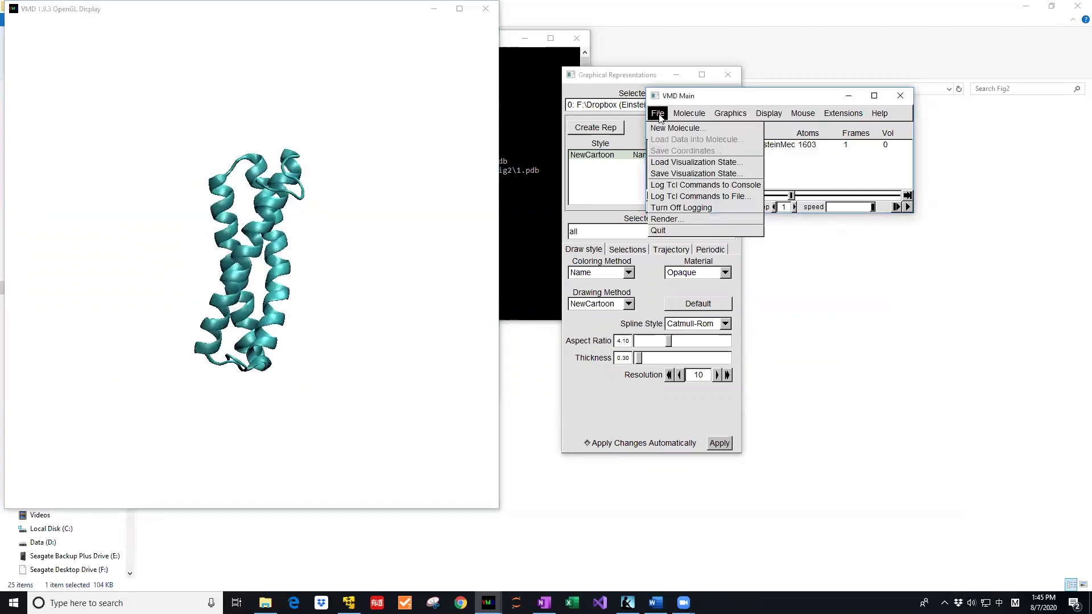
pyautogui.click(734, 129)
pyautogui.click(295, 217)
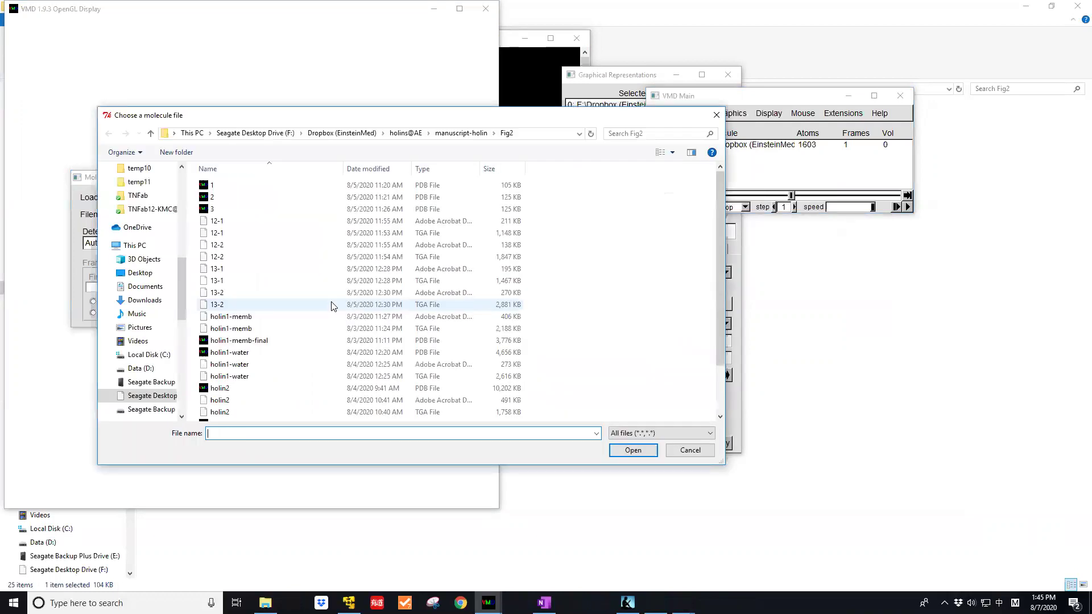
pyautogui.click(239, 210)
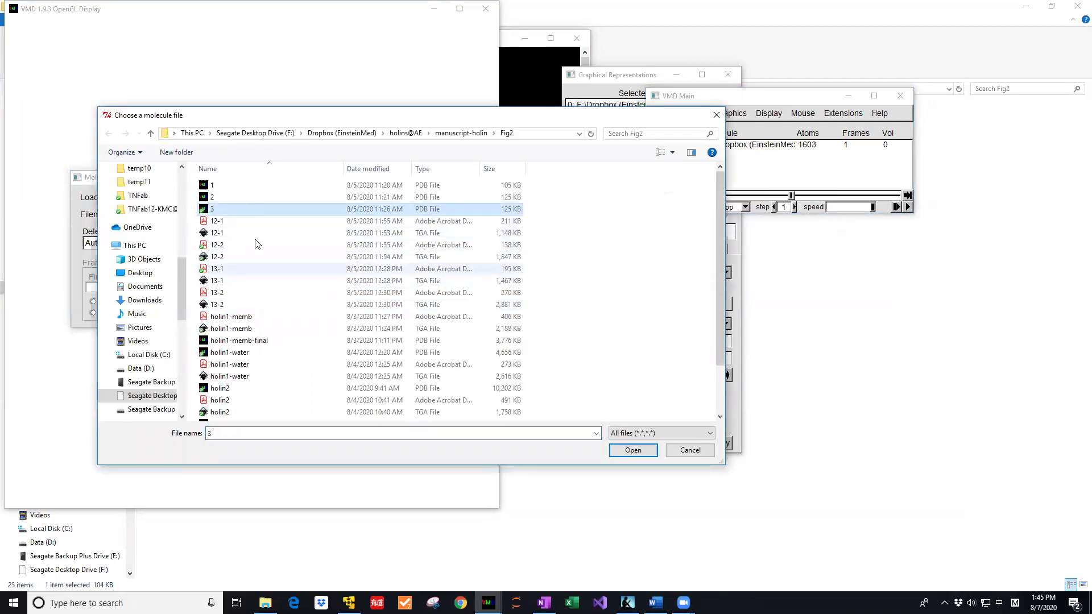
pyautogui.click(634, 451)
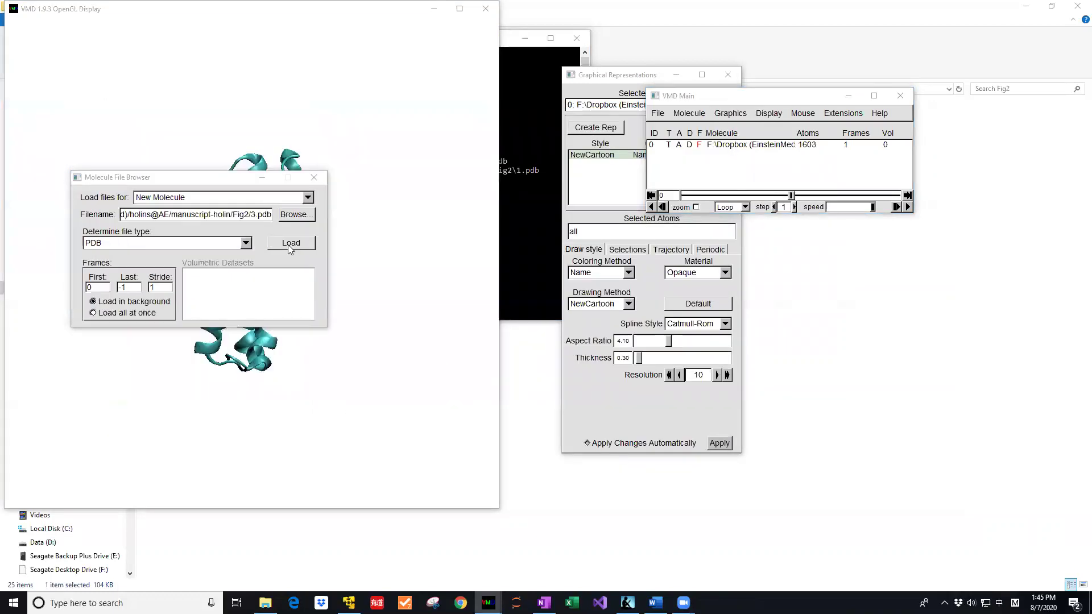
pyautogui.click(288, 245)
pyautogui.moveTo(373, 336); pyautogui.dragTo(365, 268)
# Step: Draw 3.pdb as NewCartoon coloured by ColorID blue
pyautogui.click(731, 113)
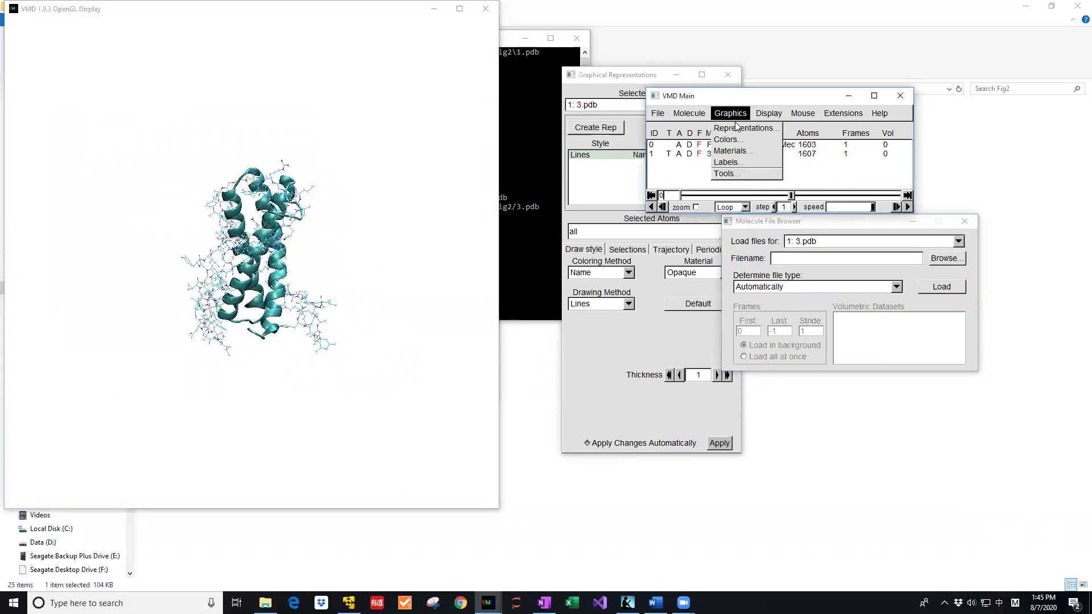
pyautogui.click(739, 125)
pyautogui.click(610, 306)
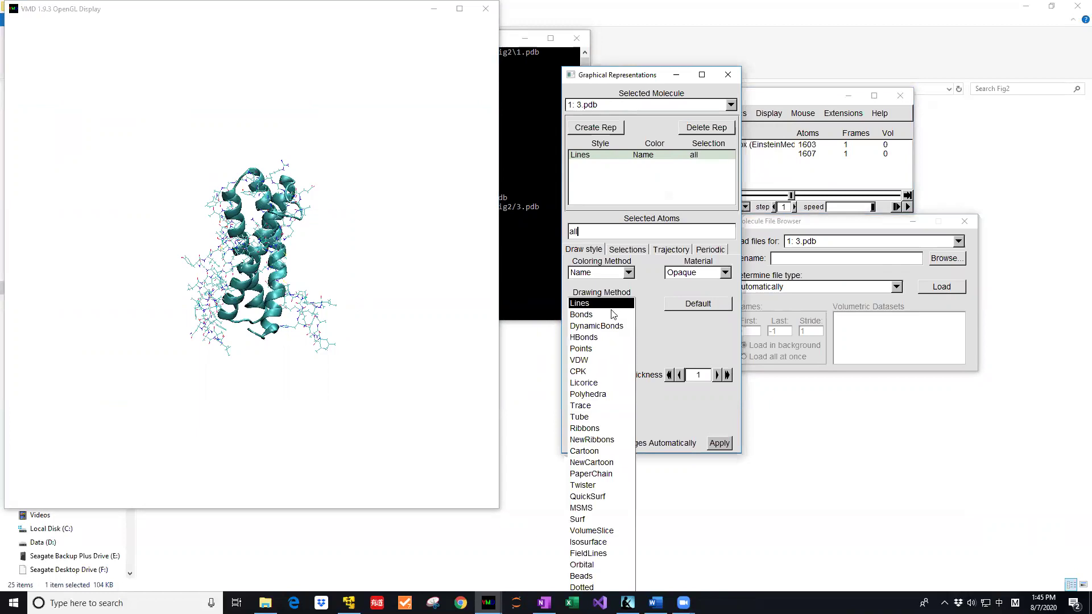
pyautogui.click(613, 463)
pyautogui.click(610, 274)
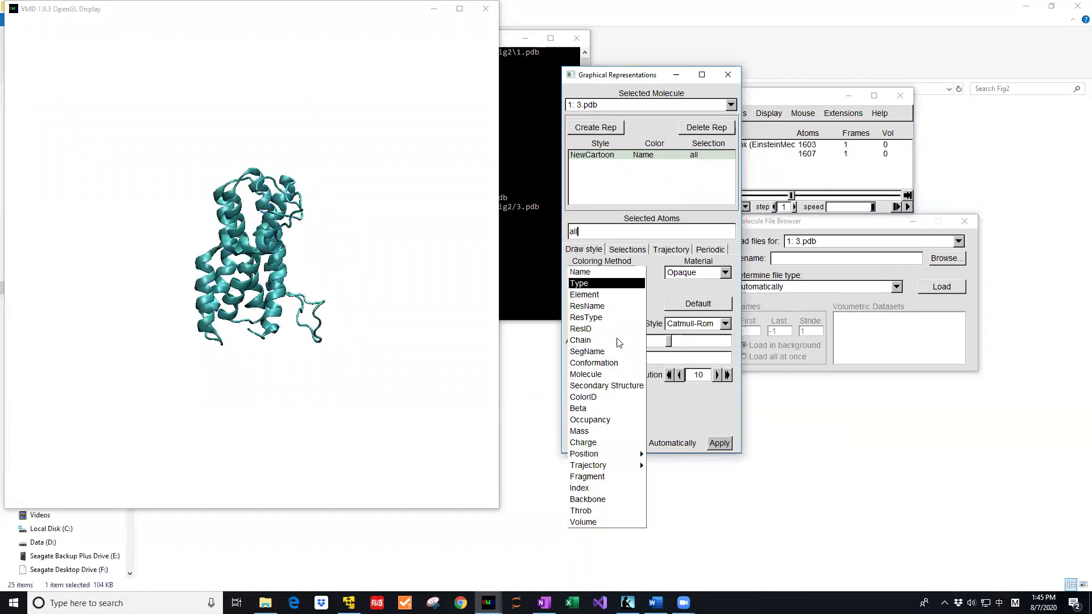
pyautogui.click(618, 404)
pyautogui.click(657, 276)
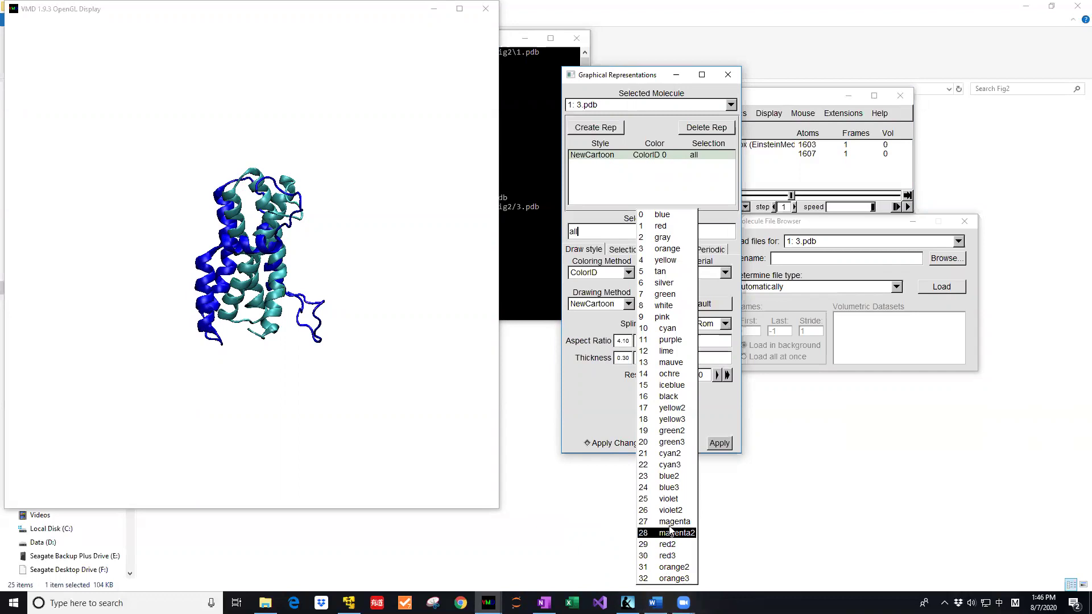
pyautogui.click(681, 489)
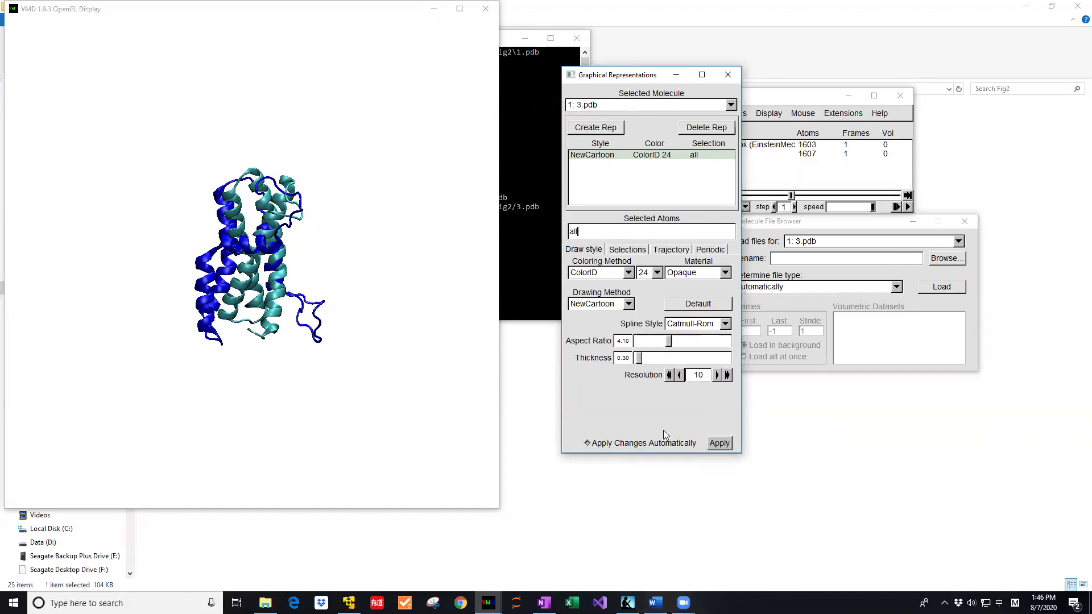
pyautogui.click(656, 273)
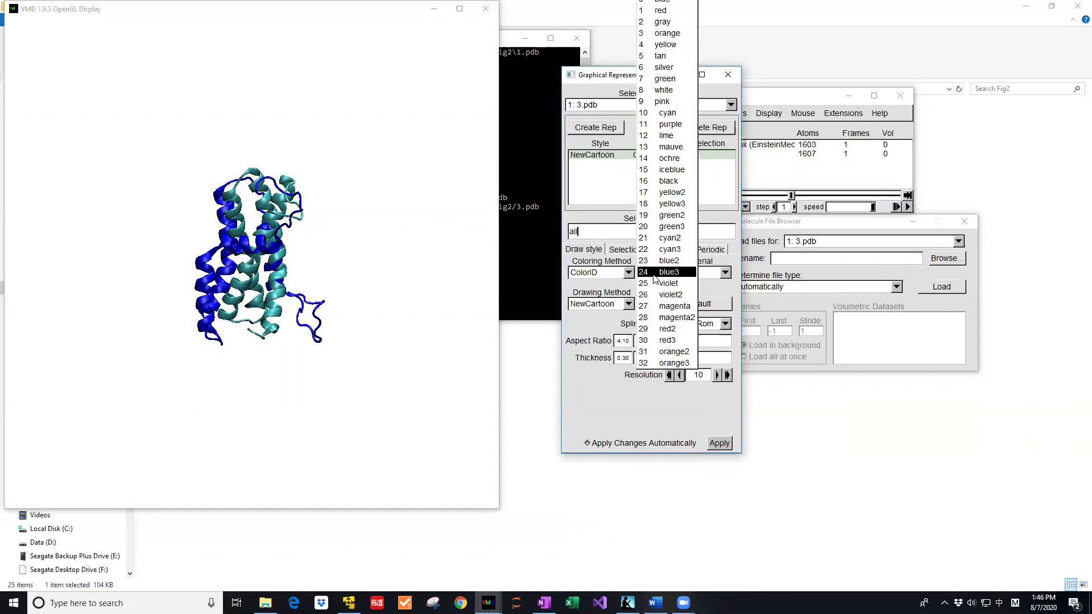
pyautogui.click(659, 266)
# Step: Colour the other holin (molecule 0) lime green with ColorID 12
pyautogui.click(636, 107)
pyautogui.click(635, 93)
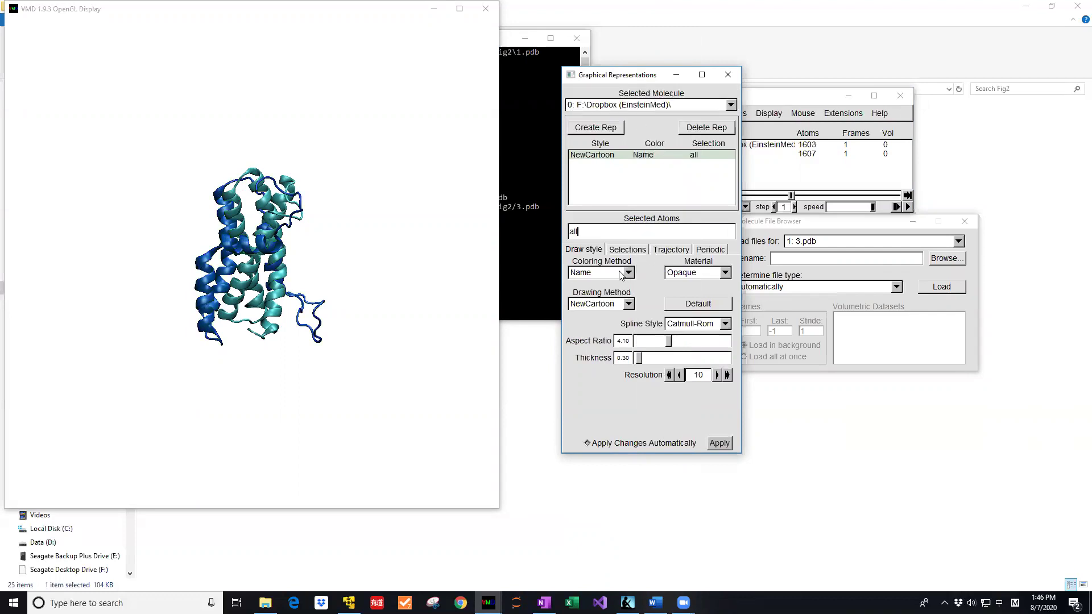
pyautogui.click(621, 274)
pyautogui.click(612, 396)
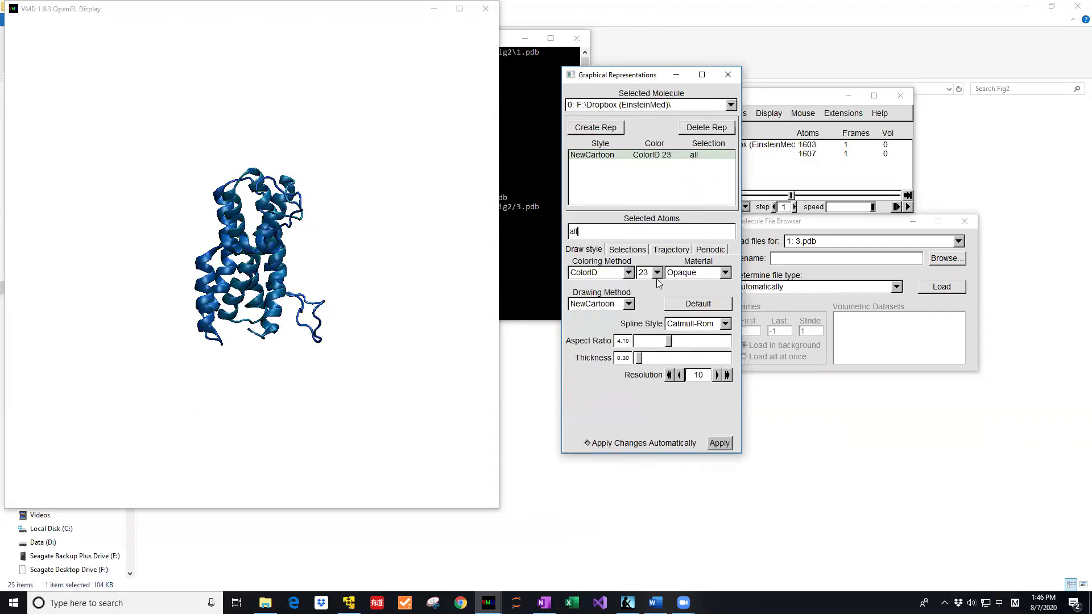
pyautogui.click(656, 278)
pyautogui.click(662, 152)
pyautogui.moveTo(389, 340); pyautogui.dragTo(484, 310)
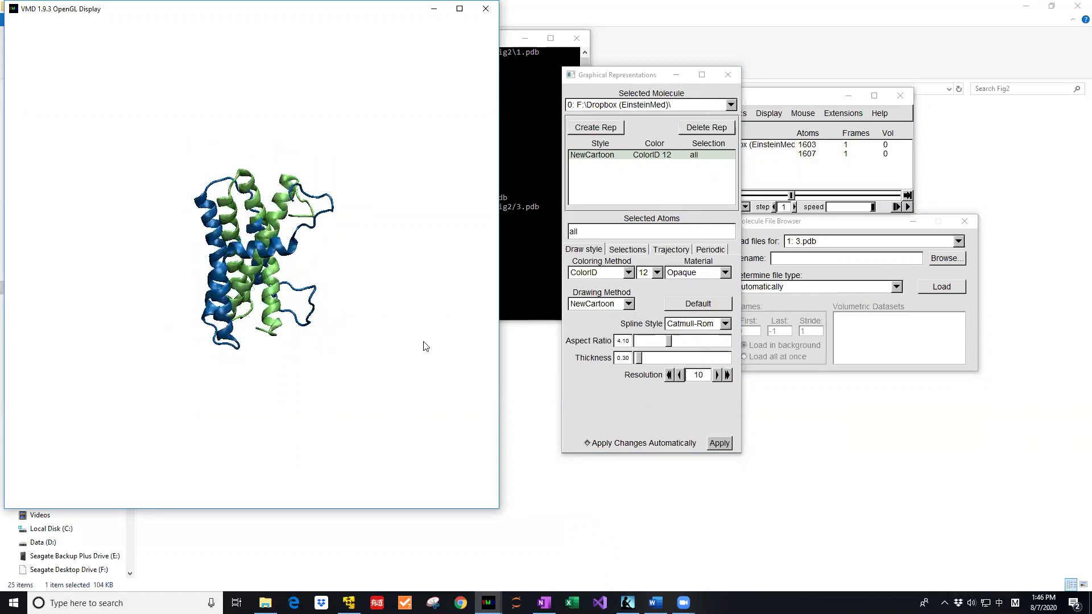
# Step: Open the Tk Console from the Extensions menu
pyautogui.moveTo(635, 76); pyautogui.dragTo(547, 67)
pyautogui.click(730, 114)
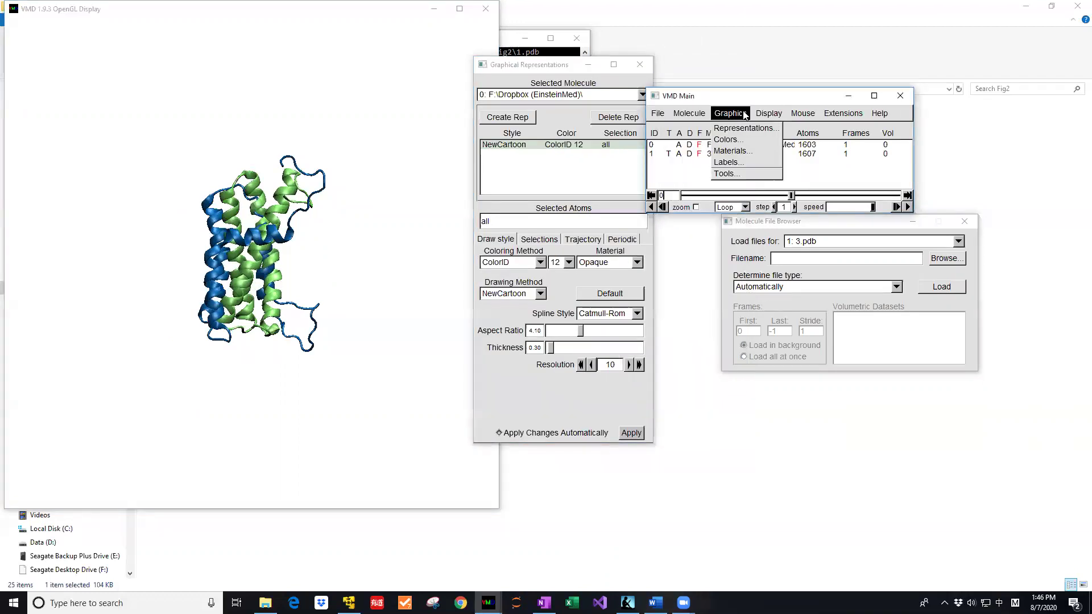
pyautogui.click(745, 130)
pyautogui.click(823, 112)
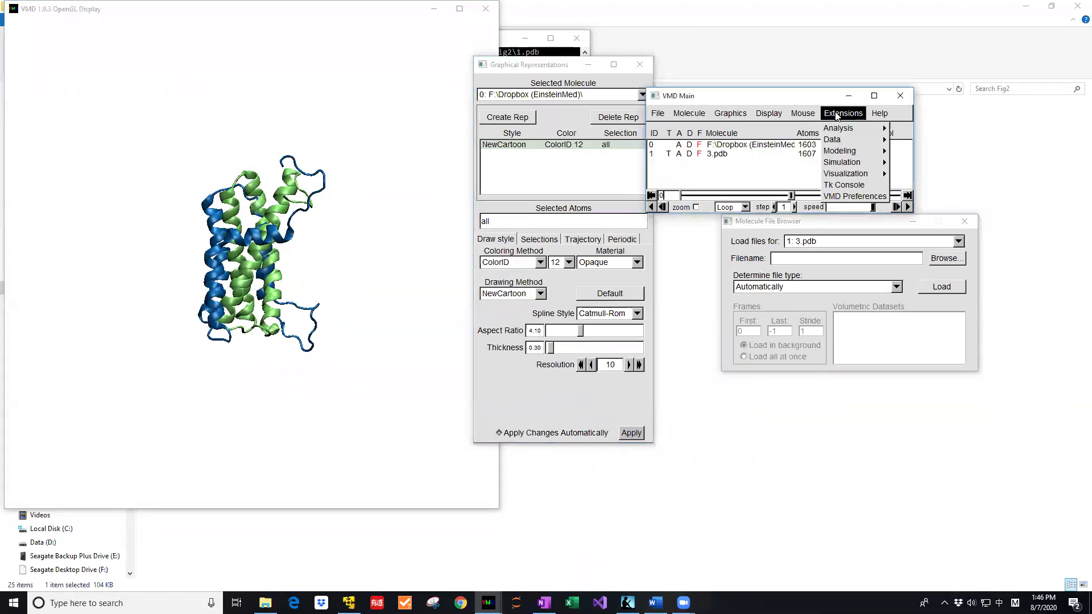
pyautogui.click(868, 193)
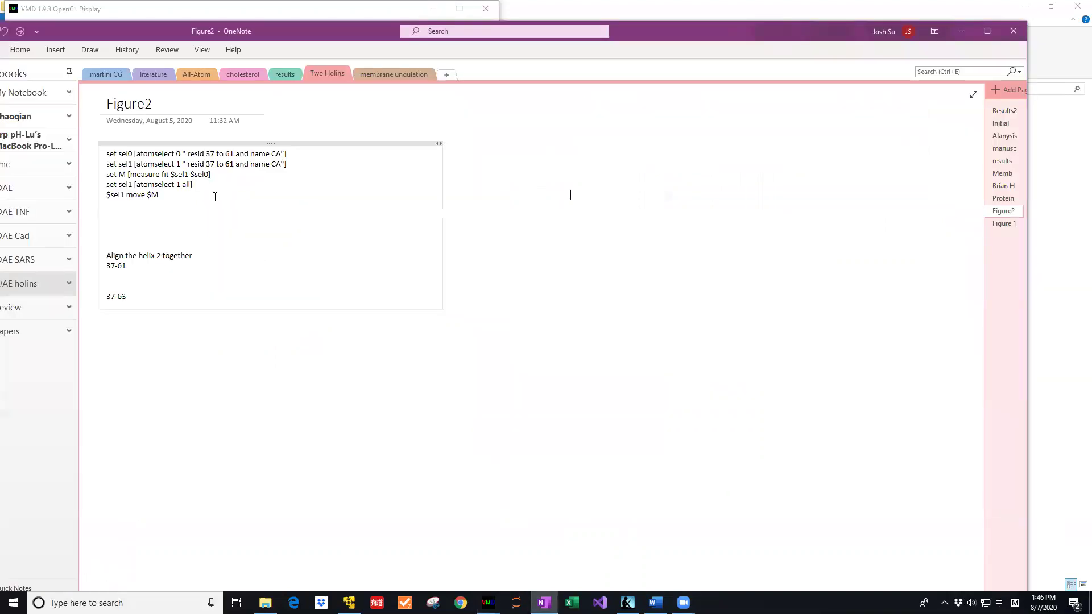
# Step: Copy the five residue 37–61 alignment lines from OneNote and paste them into VMD's Tk console
pyautogui.moveTo(163, 194); pyautogui.dragTo(106, 151)
pyautogui.rightClick(139, 171)
pyautogui.click(162, 193)
pyautogui.click(1025, 7)
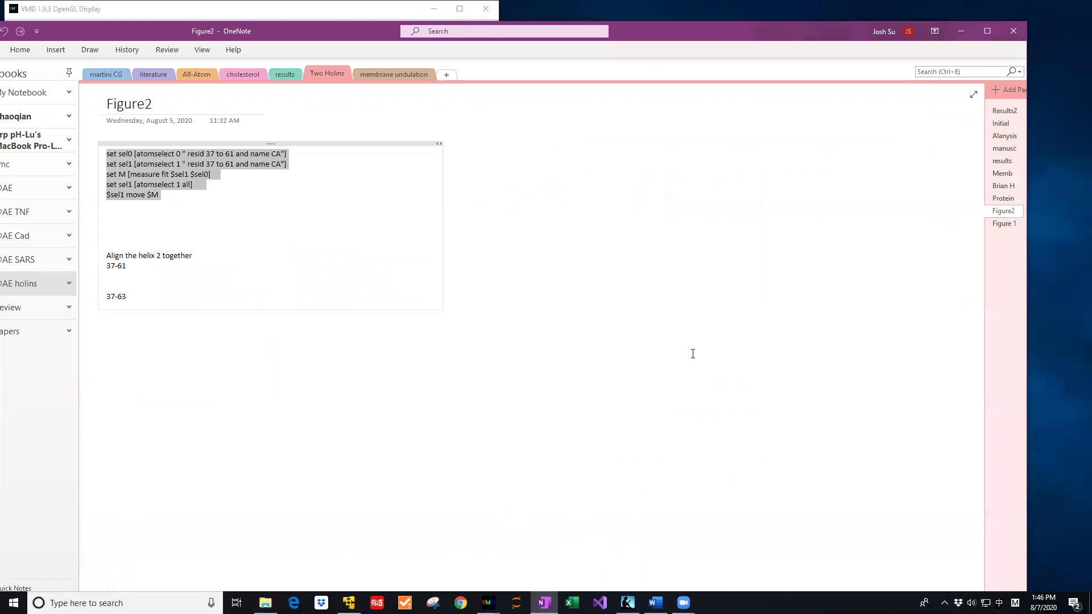
pyautogui.moveTo(488, 602)
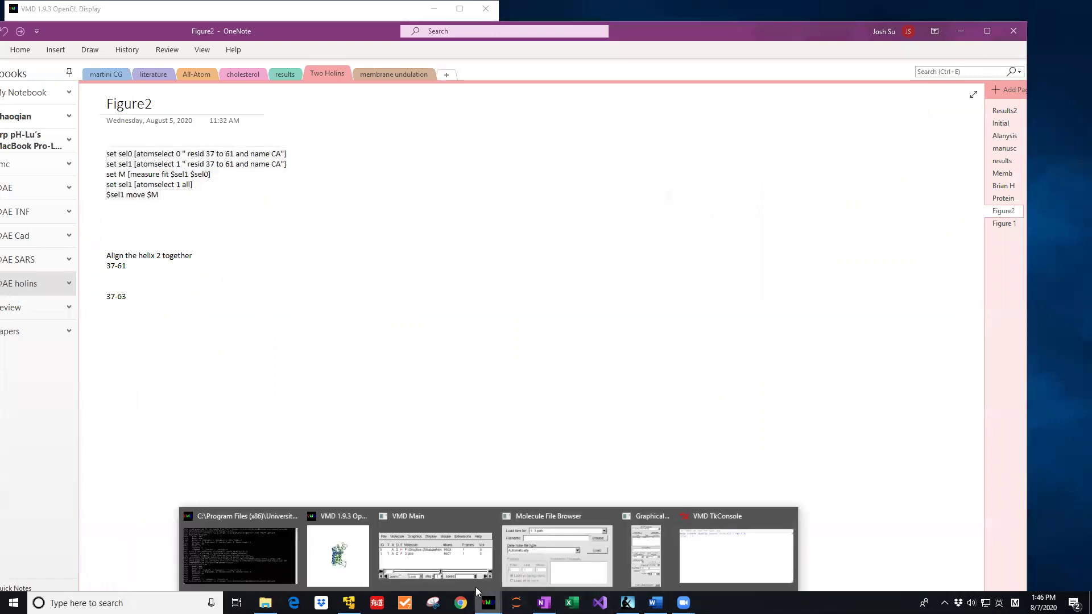
pyautogui.click(340, 549)
pyautogui.click(488, 602)
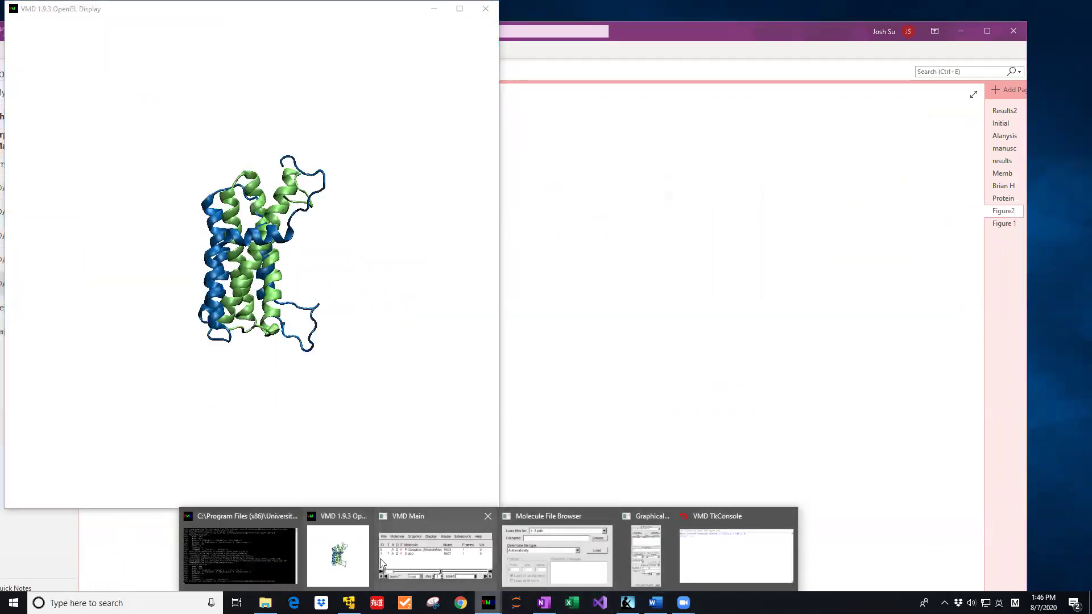
pyautogui.click(733, 553)
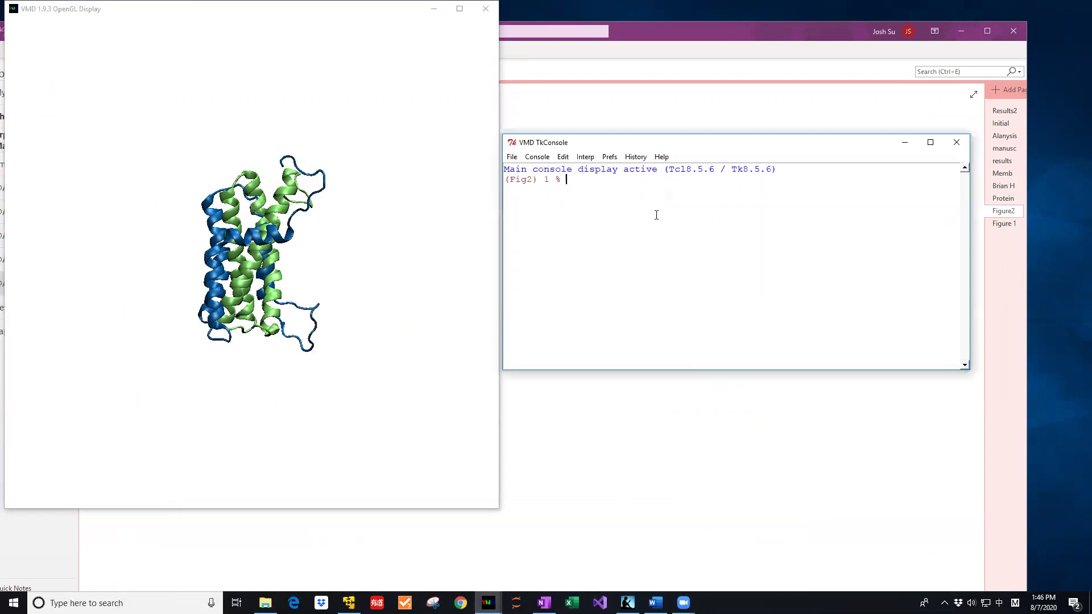
pyautogui.hotkey('ctrl', 'v')
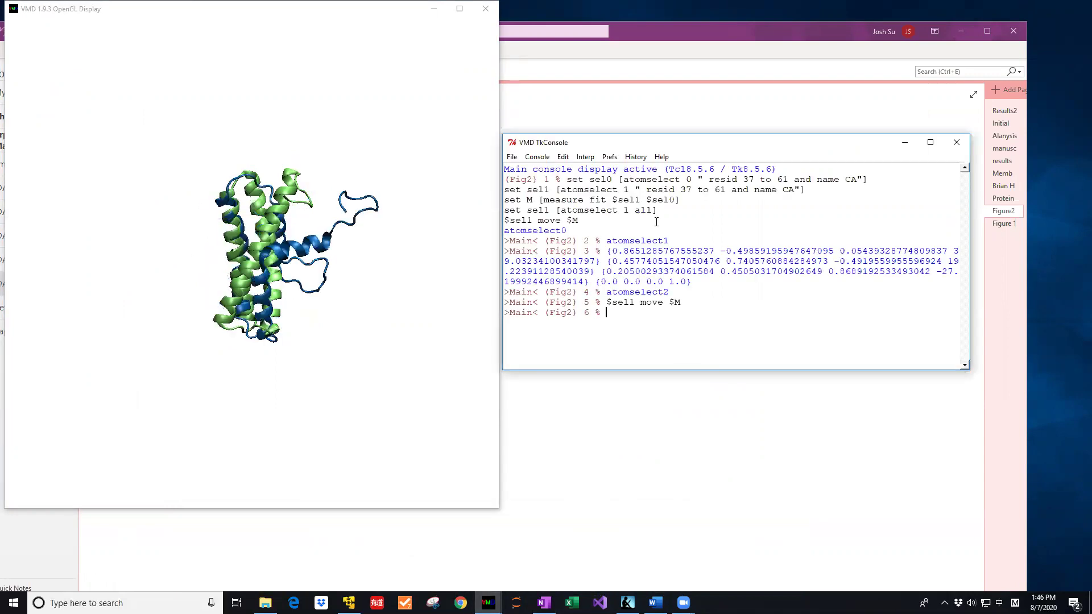
# Step: Rotate the aligned holins from several angles to check the helix-2 fit
pyautogui.moveTo(349, 395); pyautogui.dragTo(338, 236)
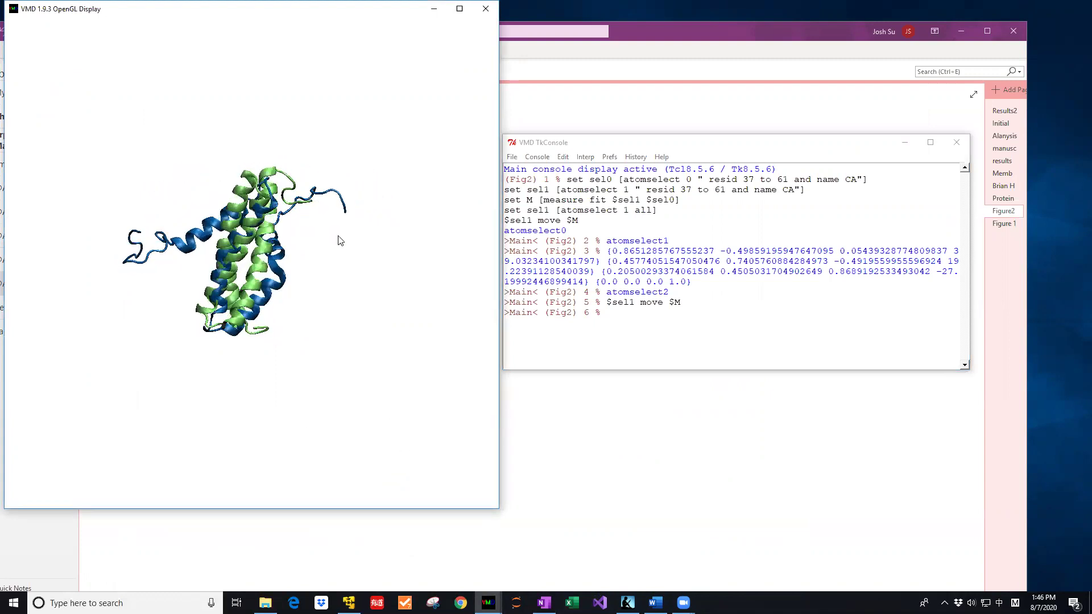
pyautogui.moveTo(260, 224); pyautogui.dragTo(303, 390)
pyautogui.moveTo(234, 263); pyautogui.dragTo(161, 290)
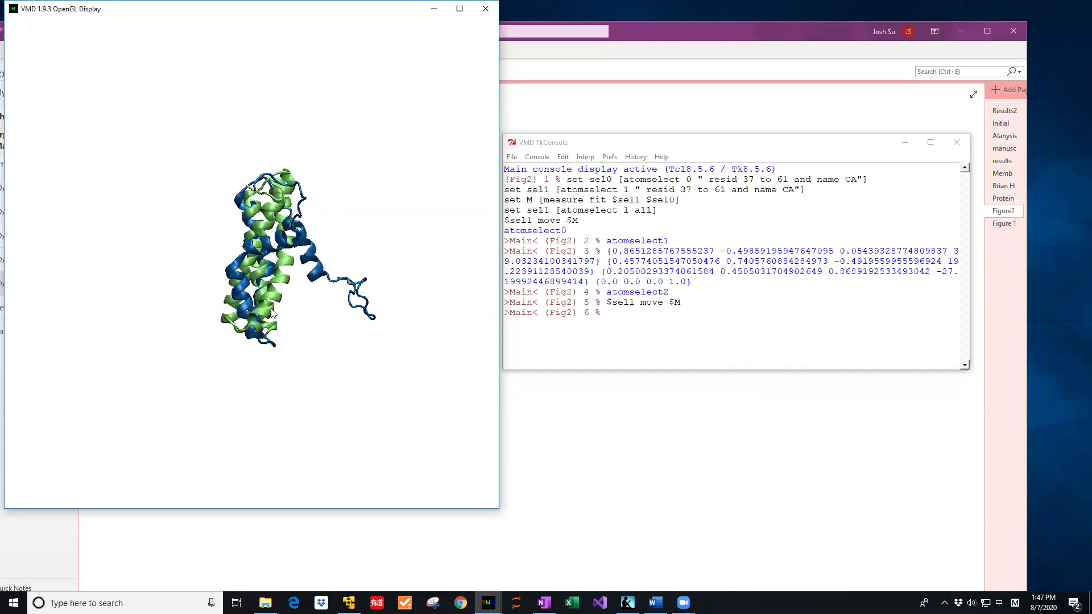
# Step: Highlight the residue ranges in the sel0 and sel1 commands while comparing the rotated overlay
pyautogui.click(606, 198)
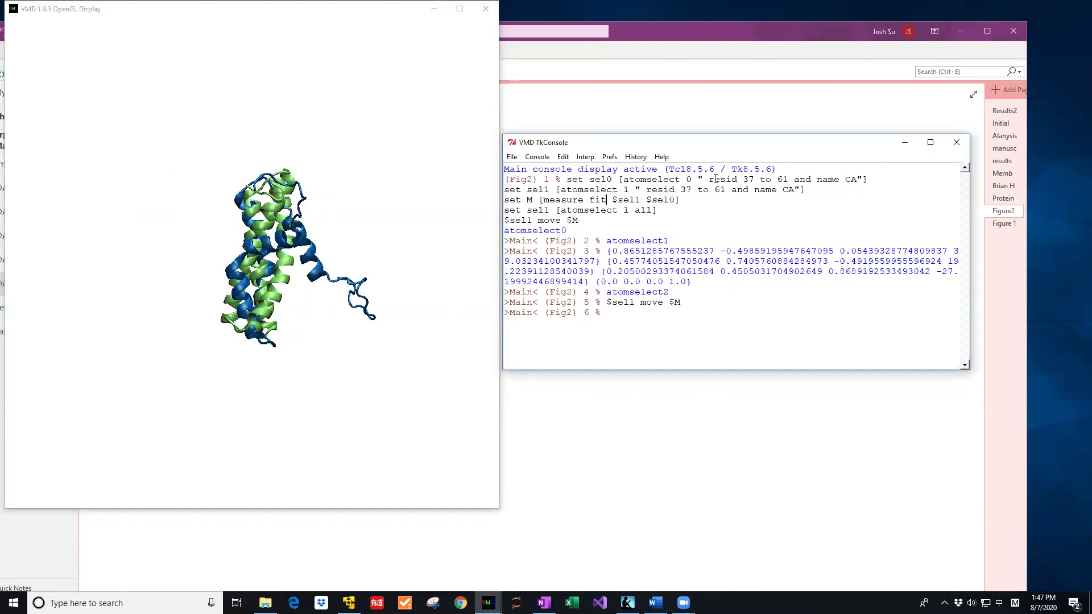
pyautogui.moveTo(743, 177); pyautogui.dragTo(855, 177)
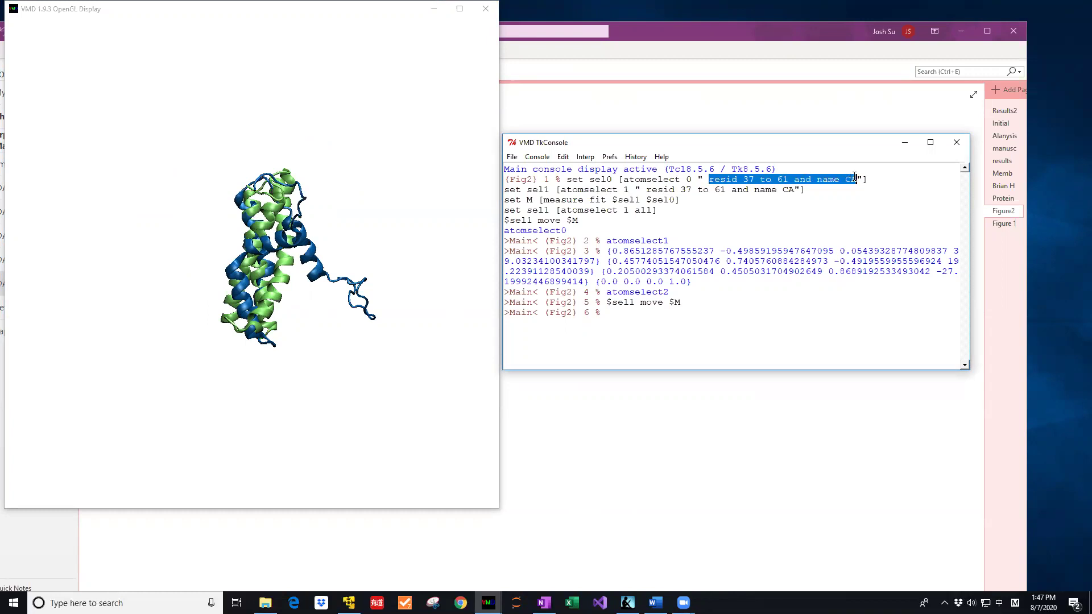
pyautogui.moveTo(647, 191); pyautogui.dragTo(794, 191)
pyautogui.moveTo(704, 180); pyautogui.dragTo(856, 178)
pyautogui.moveTo(648, 191); pyautogui.dragTo(795, 190)
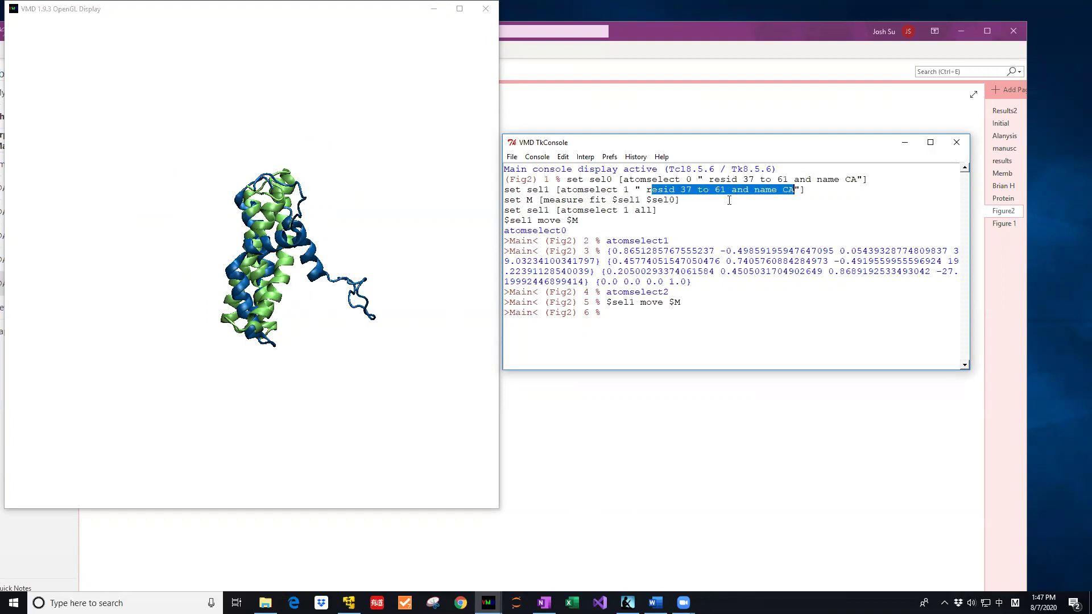
pyautogui.click(398, 255)
pyautogui.moveTo(398, 256)
pyautogui.mouseDown()
pyautogui.moveTo(402, 360)
pyautogui.moveTo(397, 260)
pyautogui.mouseUp()
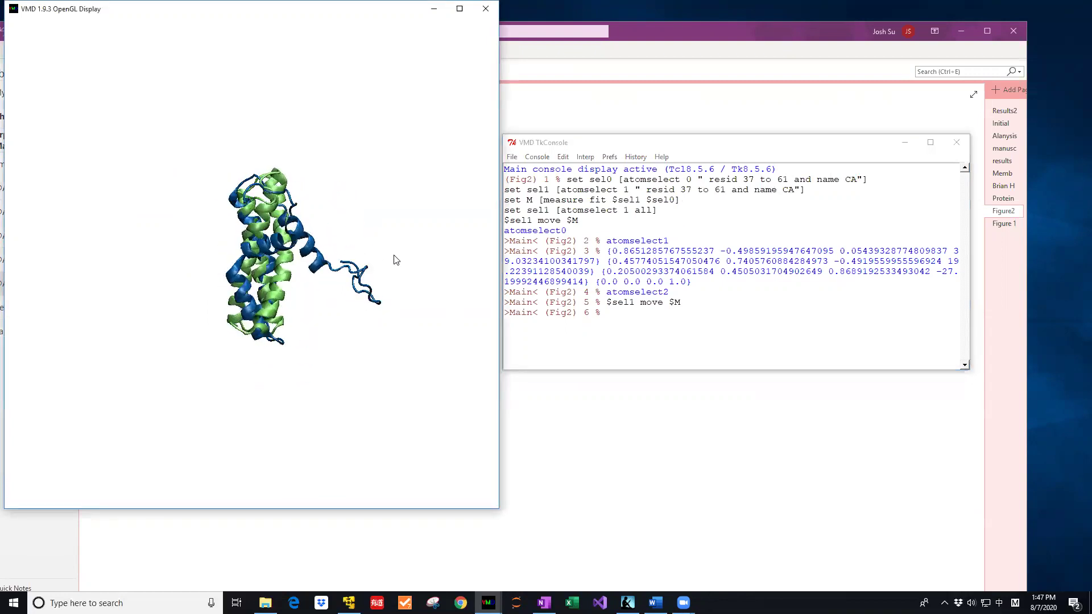
pyautogui.moveTo(482, 251); pyautogui.dragTo(411, 284)
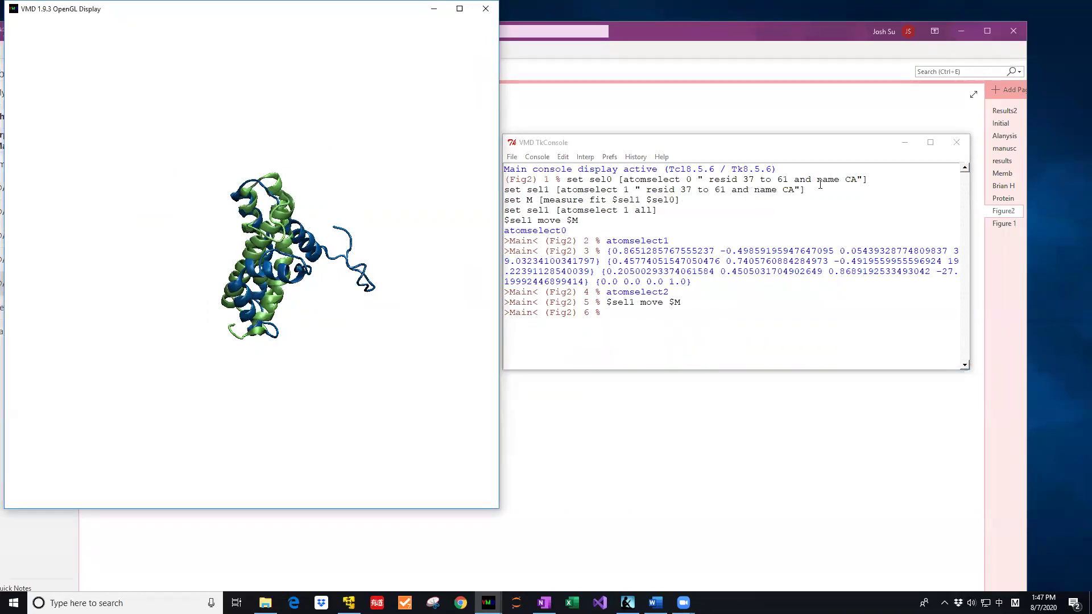
pyautogui.moveTo(815, 179); pyautogui.dragTo(710, 181)
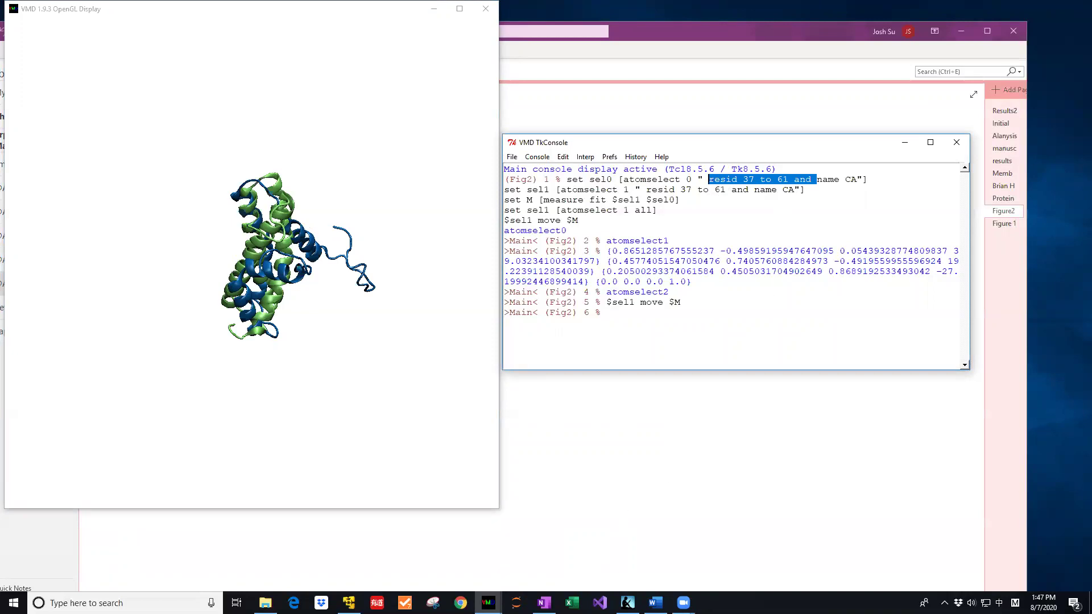
# Step: On OneNote's Figure2 page, copy the alignment commands and paste them as a new block
pyautogui.click(544, 603)
pyautogui.rightClick(193, 170)
pyautogui.click(220, 189)
pyautogui.rightClick(576, 159)
# Step: Paste the alignment commands as plain text and delete 'resid 37 to 61 and' from both atomselect lines
pyautogui.click(638, 216)
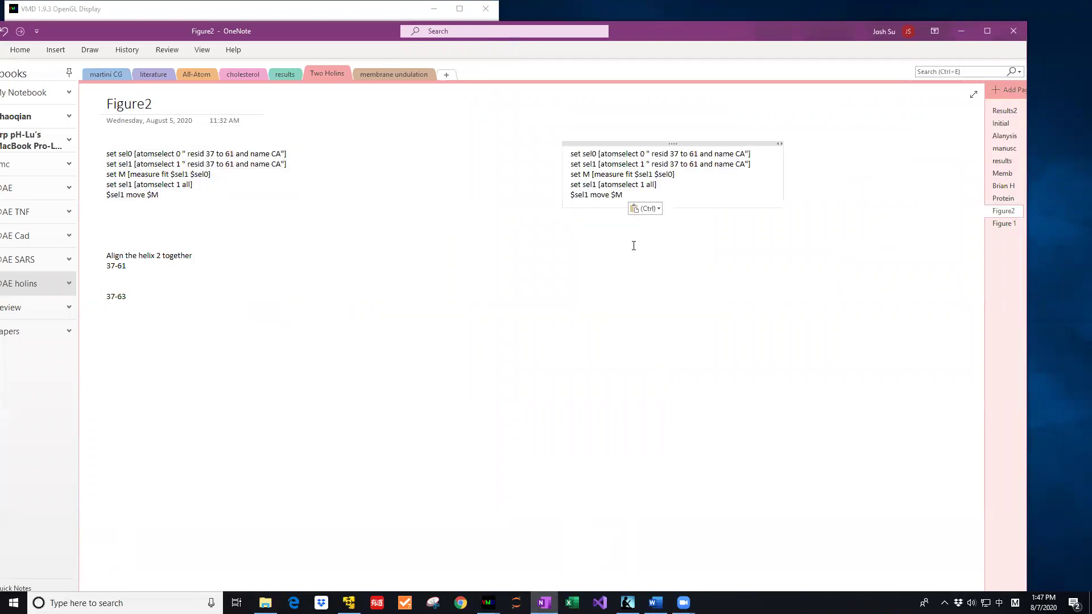
pyautogui.moveTo(715, 156); pyautogui.dragTo(656, 154)
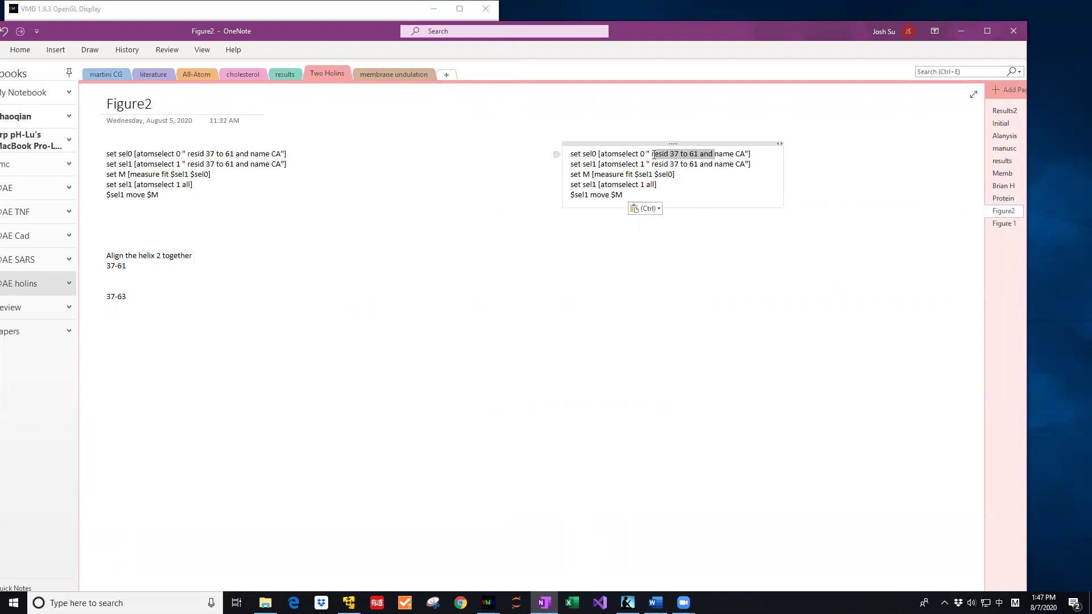
pyautogui.press('BackSpace')
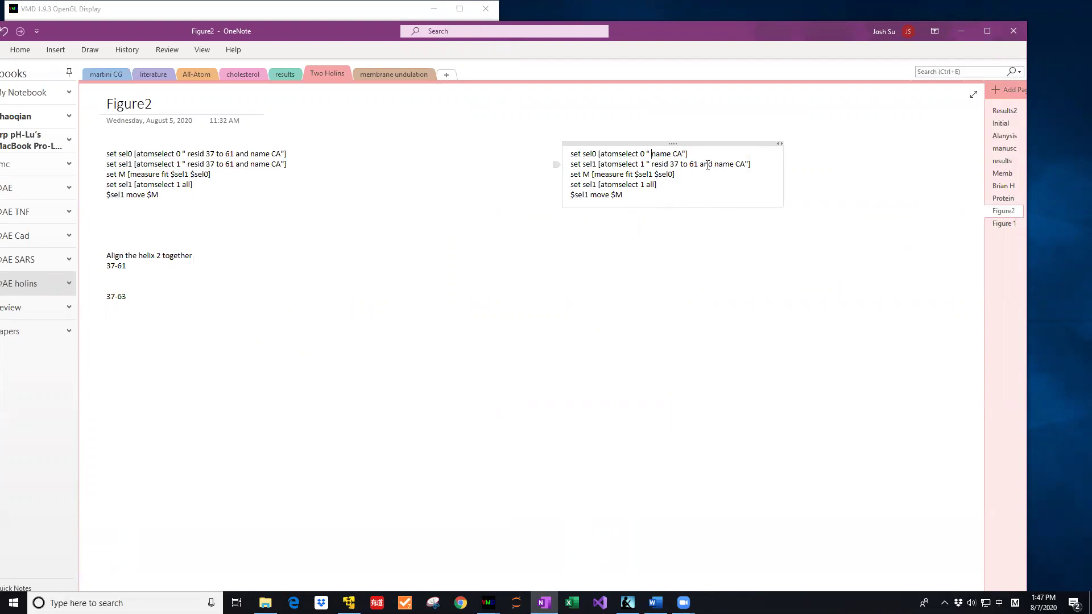
pyautogui.moveTo(708, 165); pyautogui.dragTo(656, 163)
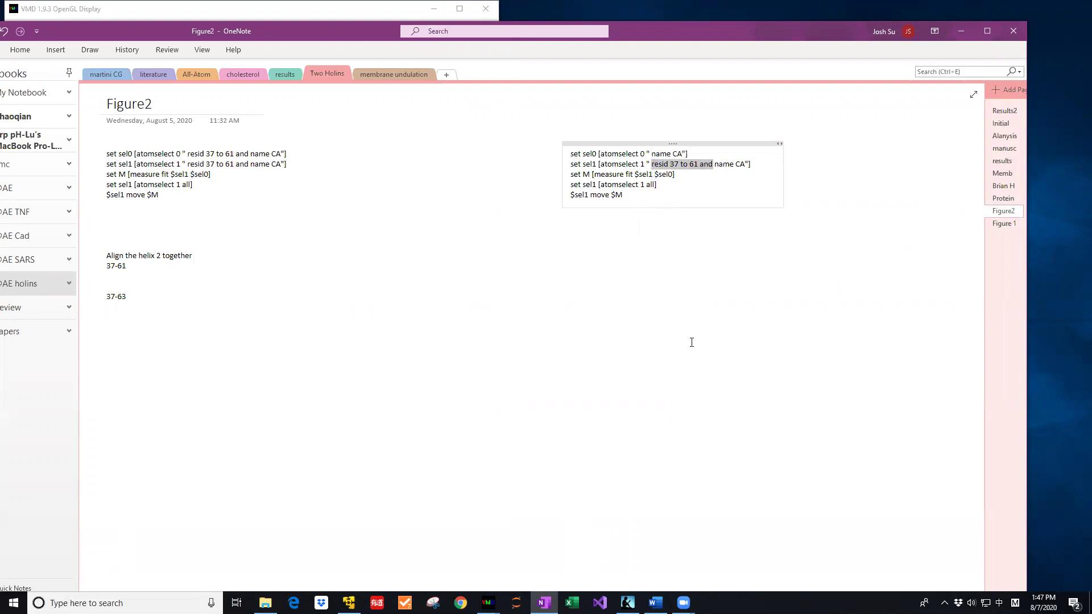
pyautogui.press('BackSpace')
# Step: Run the edited all-CA alignment commands in the VMD TkConsole and inspect the realigned holins
pyautogui.moveTo(629, 203); pyautogui.dragTo(570, 152)
pyautogui.rightClick(589, 176)
pyautogui.click(632, 200)
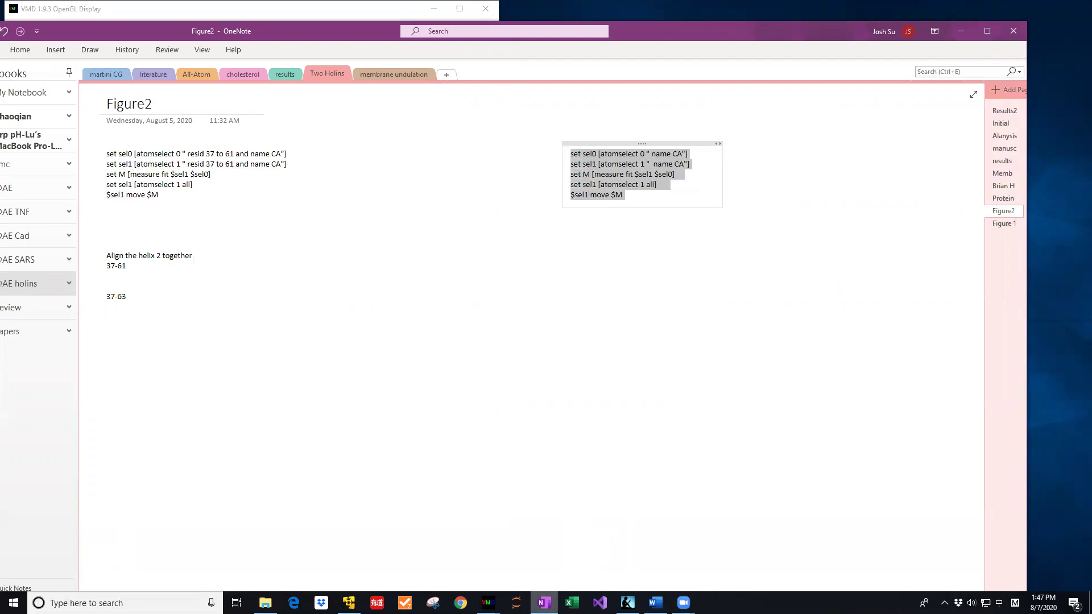
pyautogui.click(488, 602)
pyautogui.click(338, 554)
pyautogui.click(488, 603)
pyautogui.click(696, 554)
pyautogui.click(639, 325)
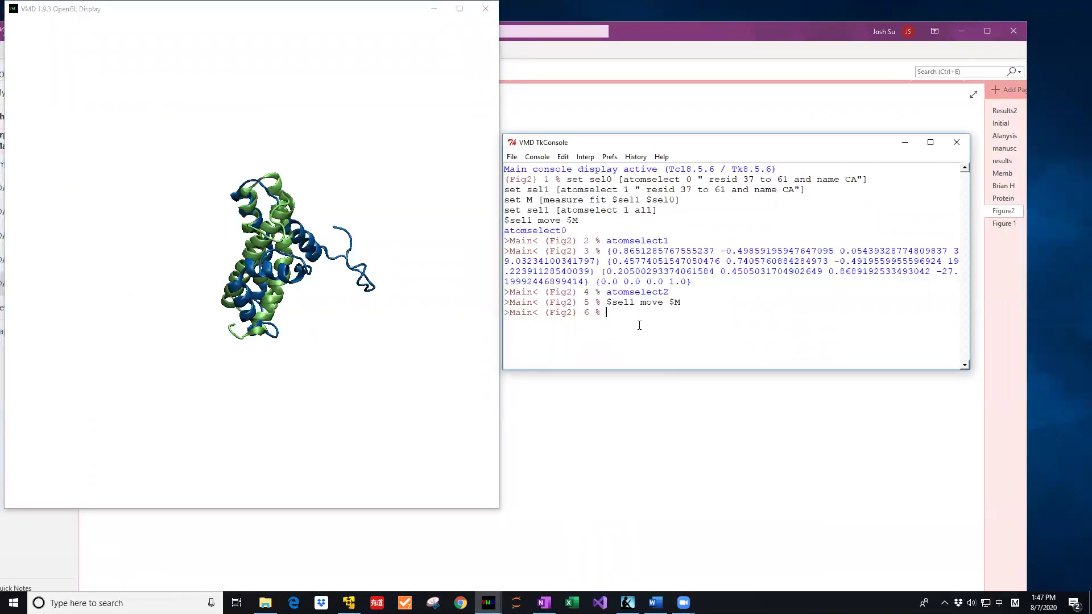
pyautogui.hotkey('ctrl', 'v')
pyautogui.moveTo(393, 320); pyautogui.dragTo(345, 389)
# Step: Copy the original resid 37 to 61 alignment commands from the Figure2 note, then minimize OneNote
pyautogui.click(545, 603)
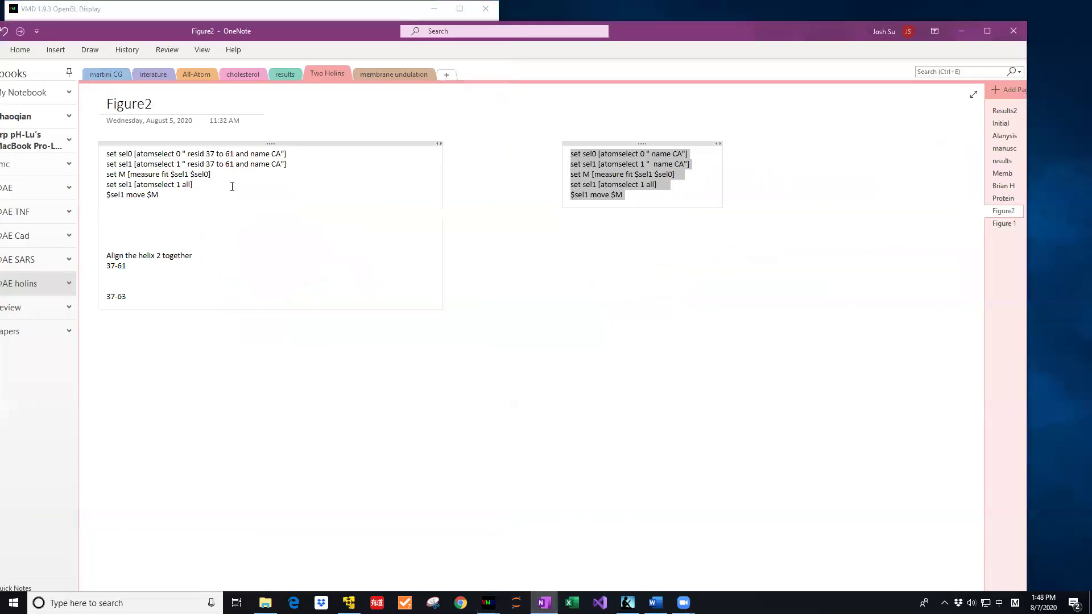
pyautogui.moveTo(162, 195); pyautogui.dragTo(106, 152)
pyautogui.rightClick(128, 148)
pyautogui.click(147, 193)
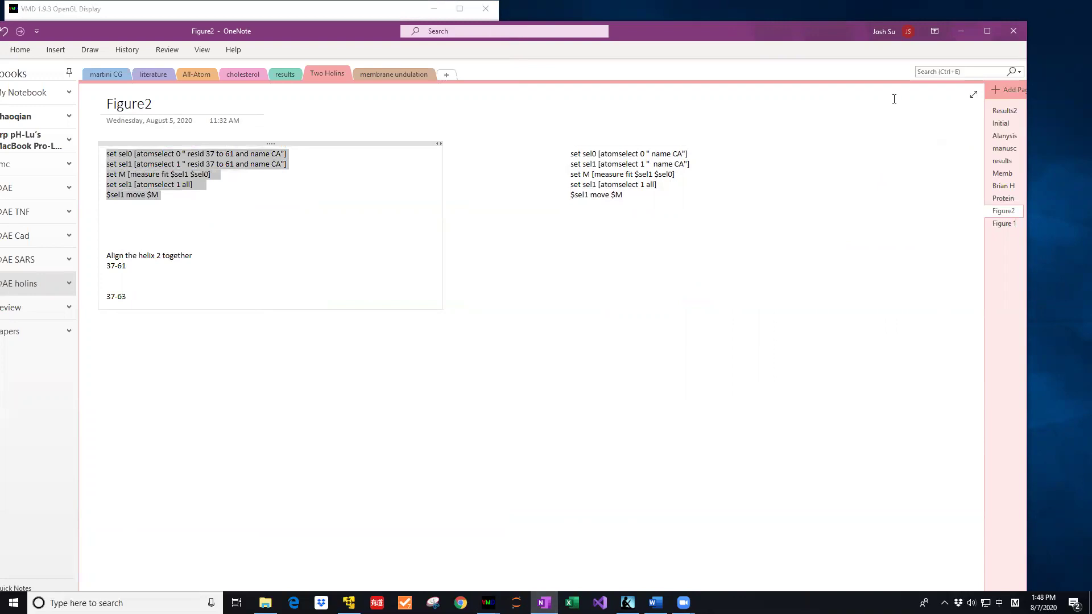
pyautogui.click(960, 30)
pyautogui.click(750, 362)
# Step: Paste and run the measure fit script for CA atoms of resid 37 to 61 in the TkConsole
pyautogui.press('Return')
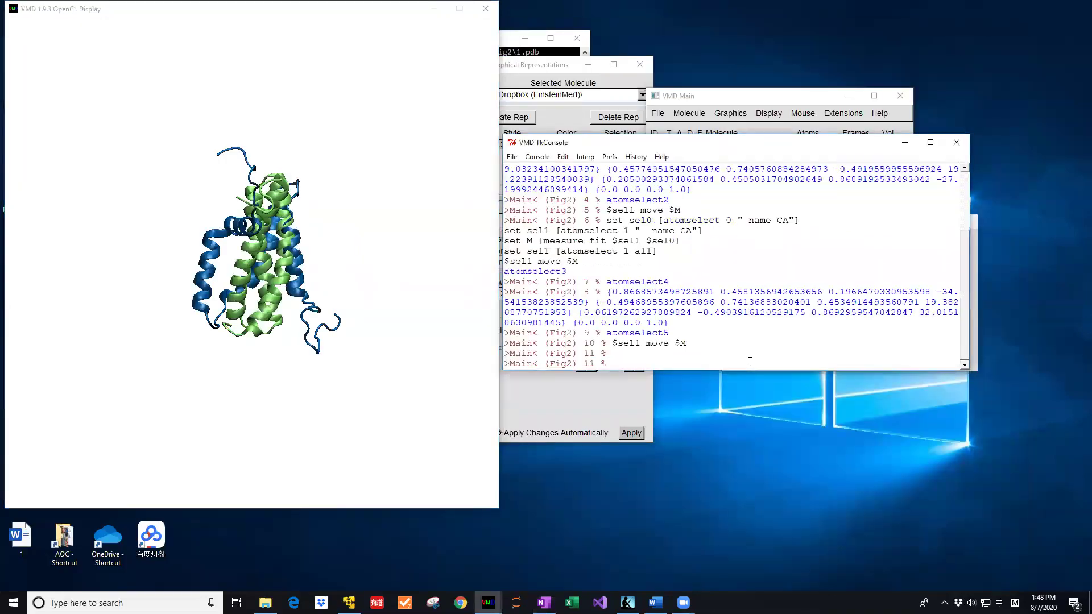
pyautogui.hotkey('ctrl', 'v')
pyautogui.press('Return')
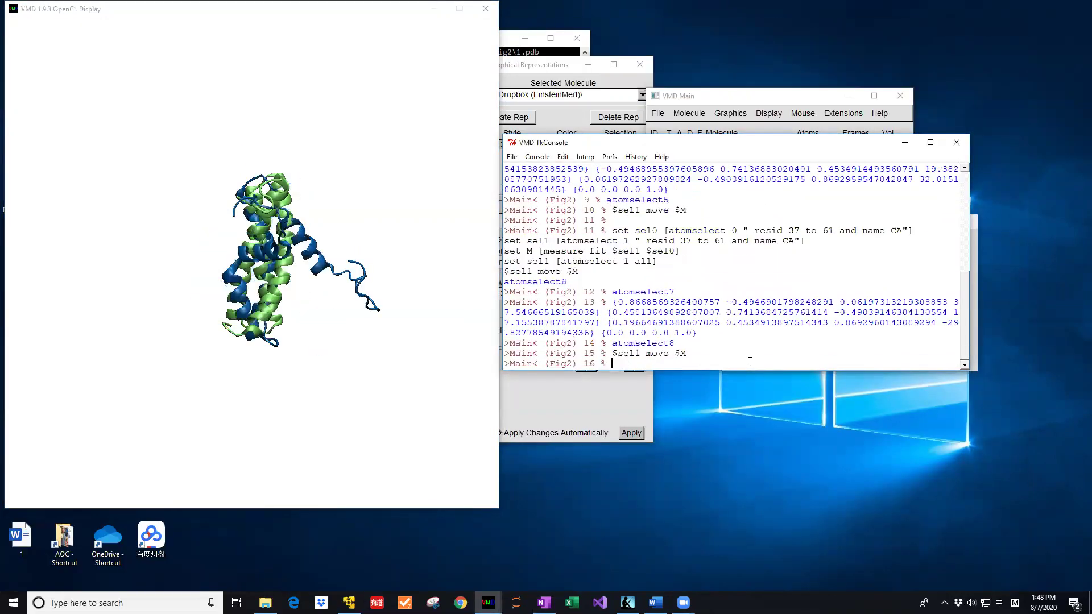
pyautogui.hotkey('ctrl', 'v')
pyautogui.press('Return')
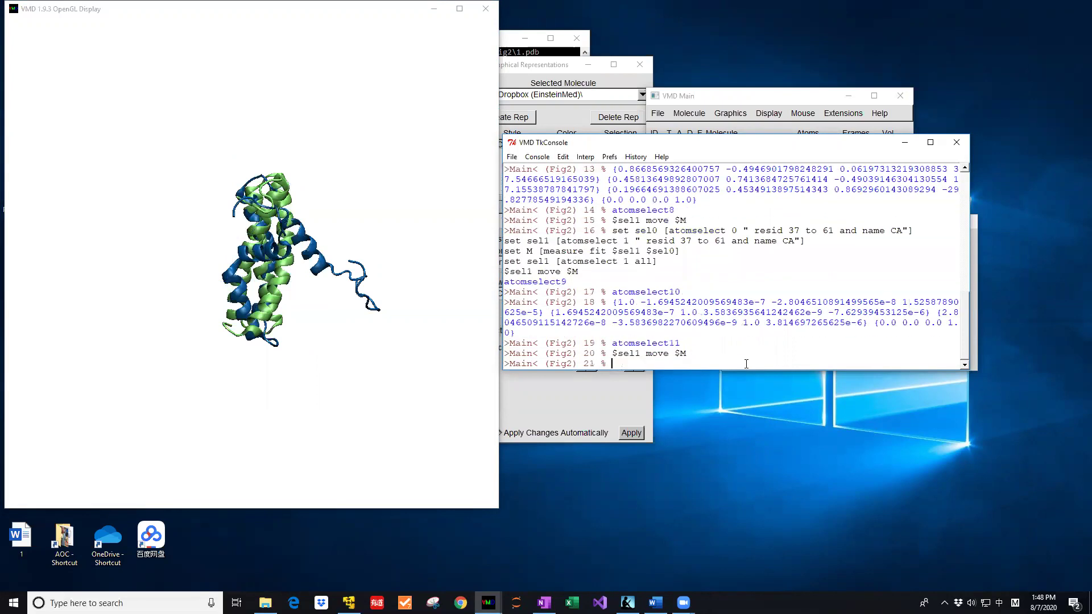
# Step: Rotate the overlay to a side view and zoom in
pyautogui.moveTo(373, 395); pyautogui.dragTo(295, 308)
pyautogui.moveTo(319, 388); pyautogui.dragTo(529, 375)
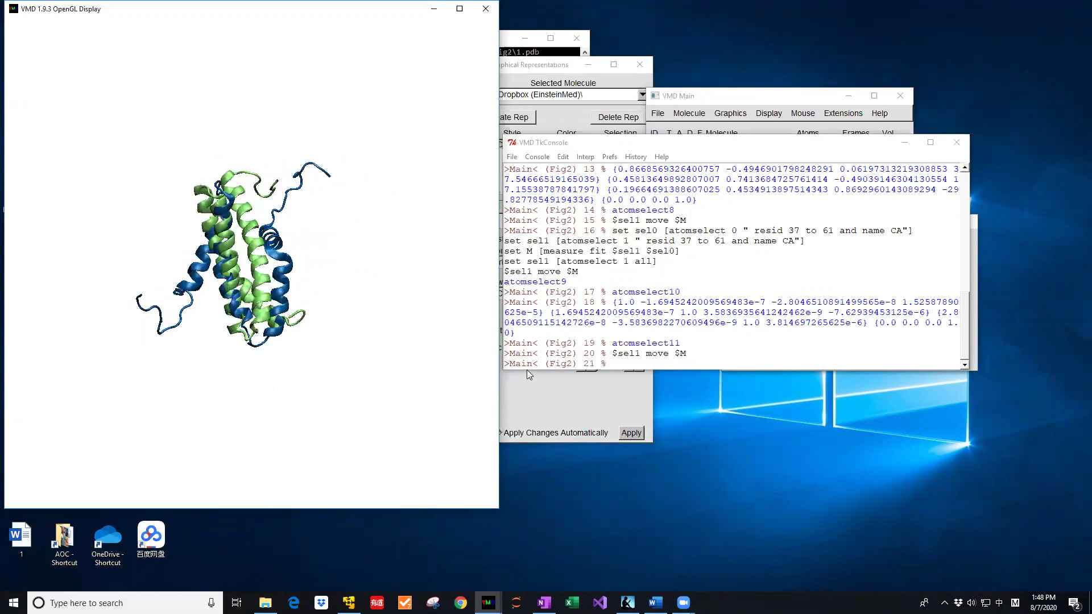
pyautogui.click(720, 103)
pyautogui.scroll(3, 400, 259)
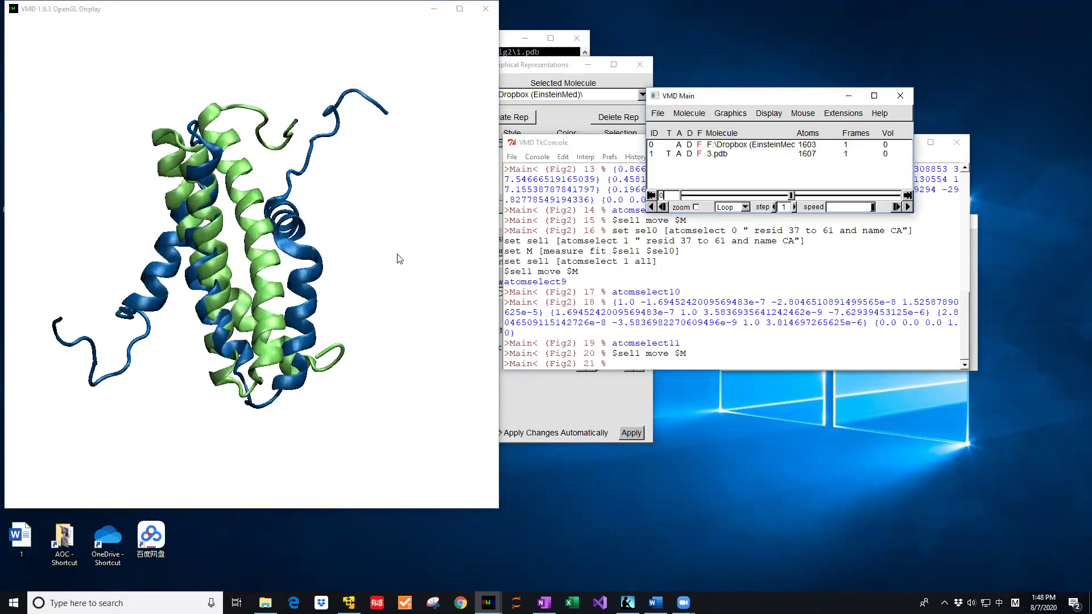
# Step: Render the overlay with Tachyon (internal, in-memory) to 'protein1 vs protein3.tga'
pyautogui.click(658, 114)
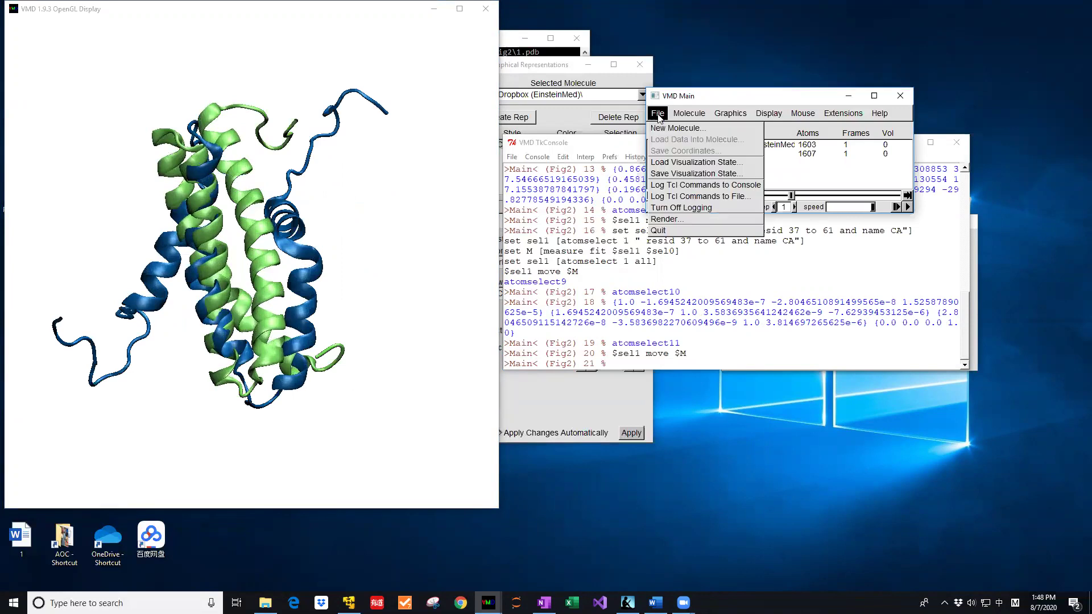
pyautogui.click(666, 219)
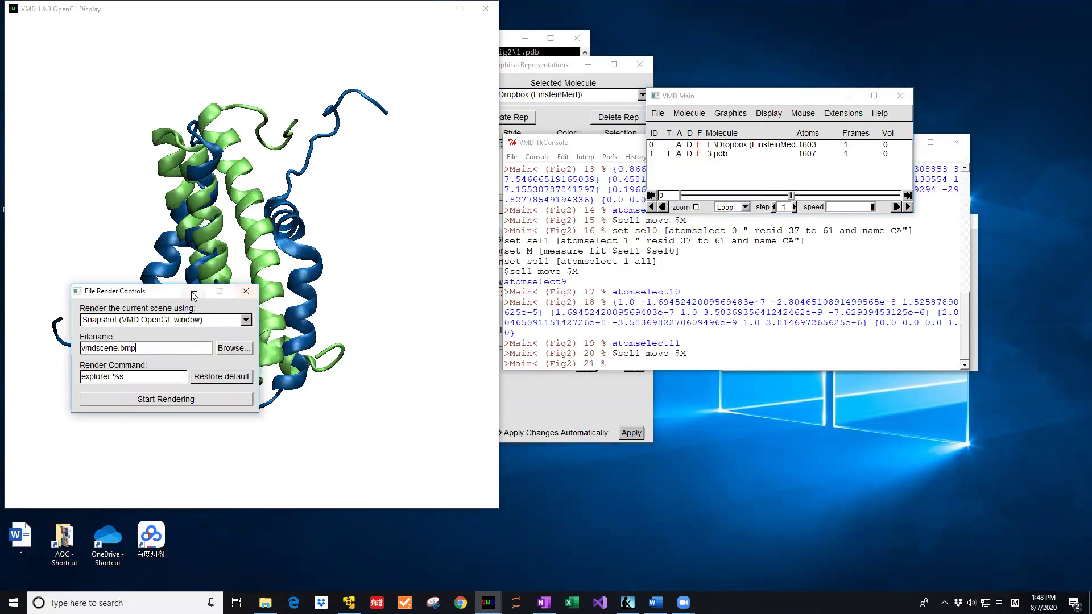
pyautogui.moveTo(146, 295); pyautogui.dragTo(627, 154)
pyautogui.click(726, 178)
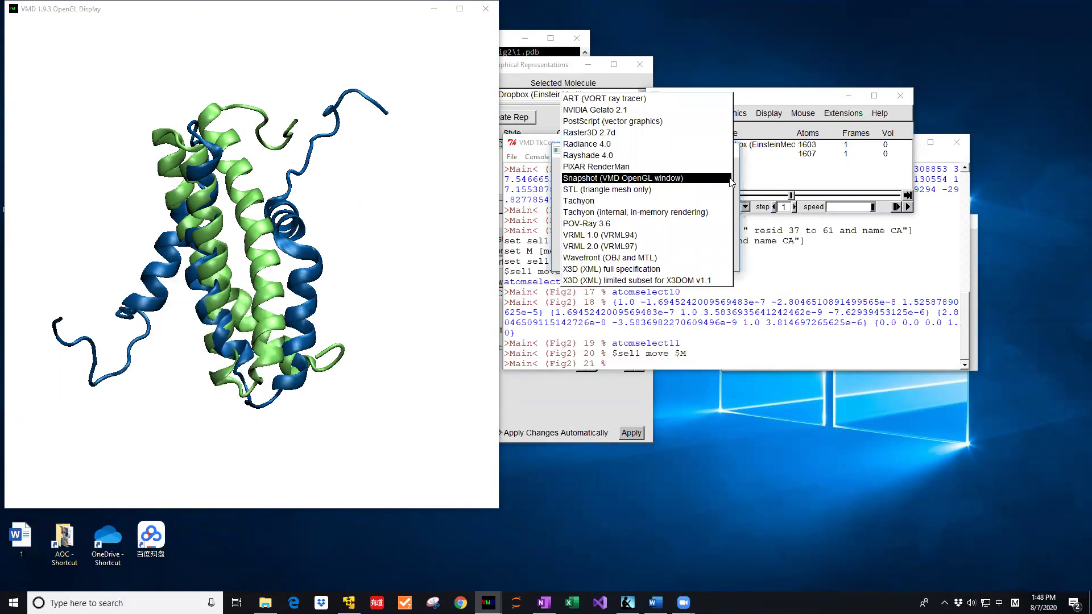
pyautogui.click(653, 213)
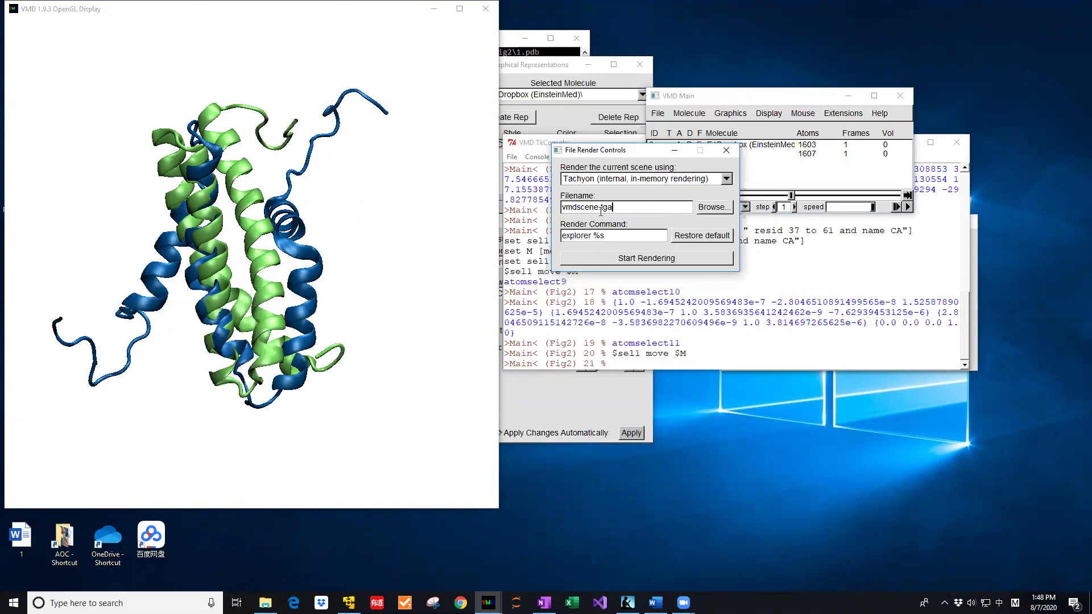
pyautogui.doubleClick(597, 208)
pyautogui.write('pro')
pyautogui.press('shift')
pyautogui.write('tein1 vs protein3')
pyautogui.click(630, 259)
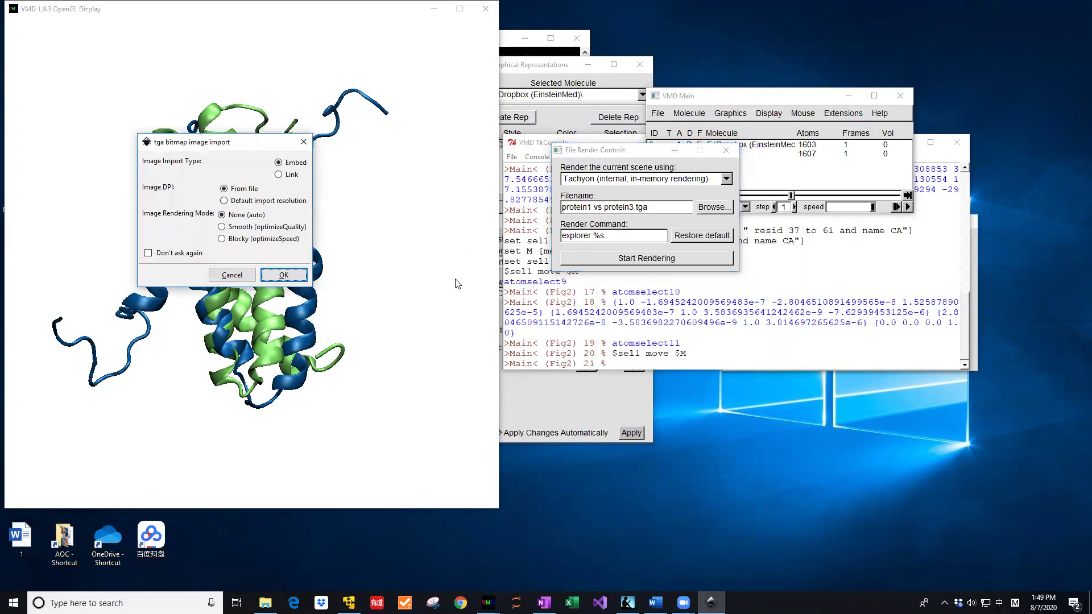
# Step: Accept the TGA import and raise the cartoon resolution for both structure 1 and 3.pdb
pyautogui.click(287, 276)
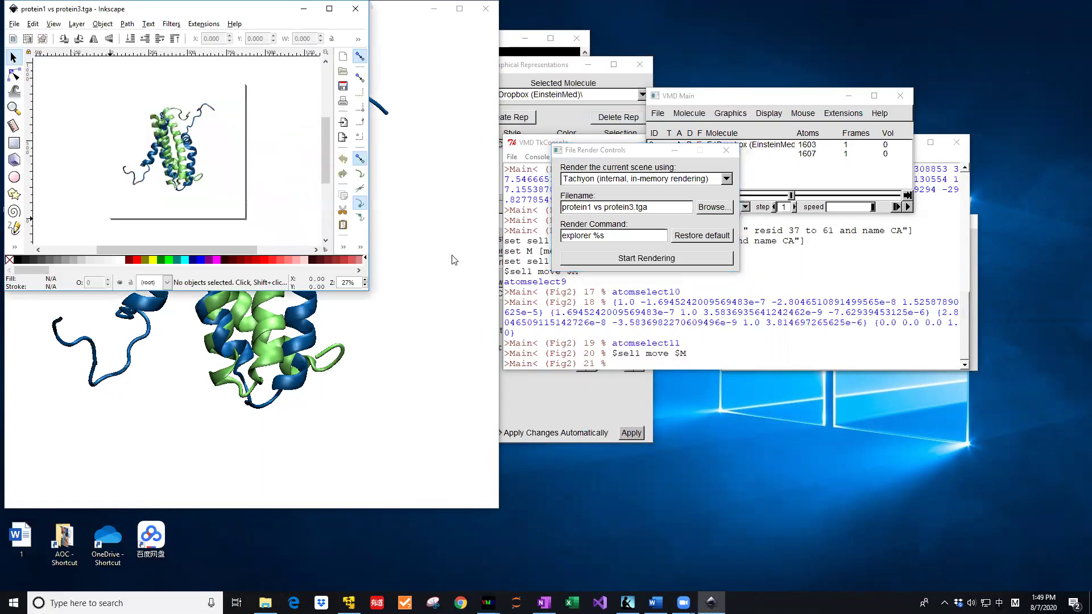
pyautogui.click(737, 113)
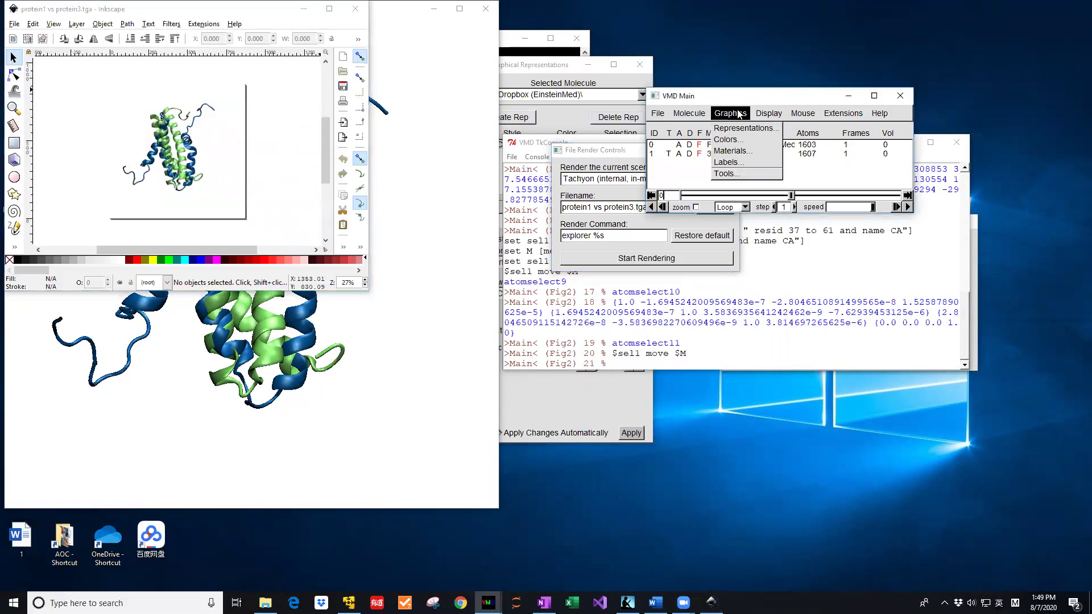
pyautogui.click(746, 128)
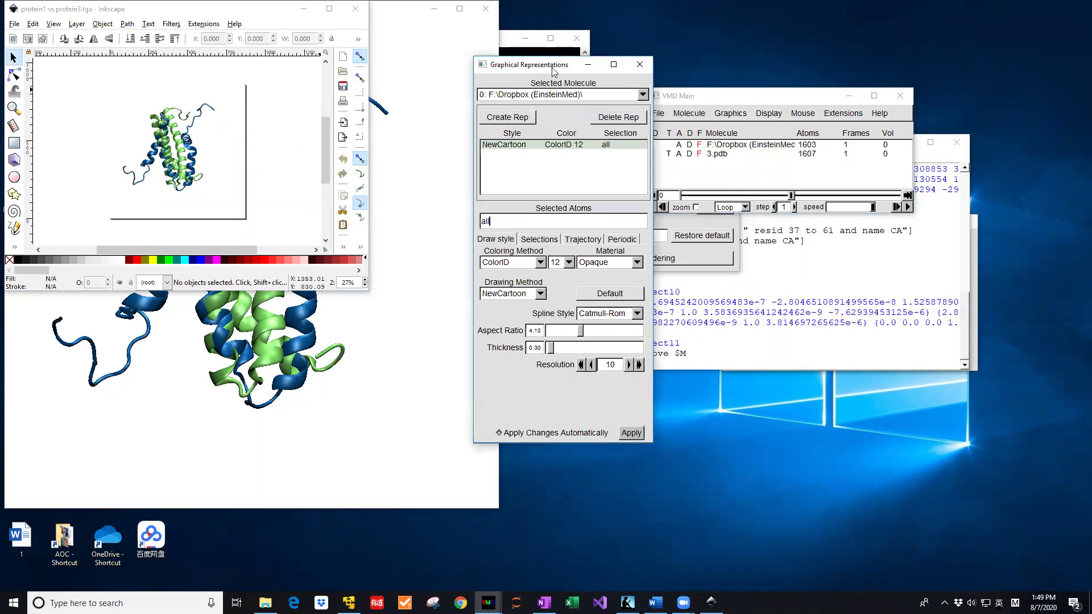
pyautogui.moveTo(555, 72); pyautogui.dragTo(773, 77)
pyautogui.click(857, 371)
pyautogui.click(857, 371)
pyautogui.click(756, 101)
pyautogui.click(746, 112)
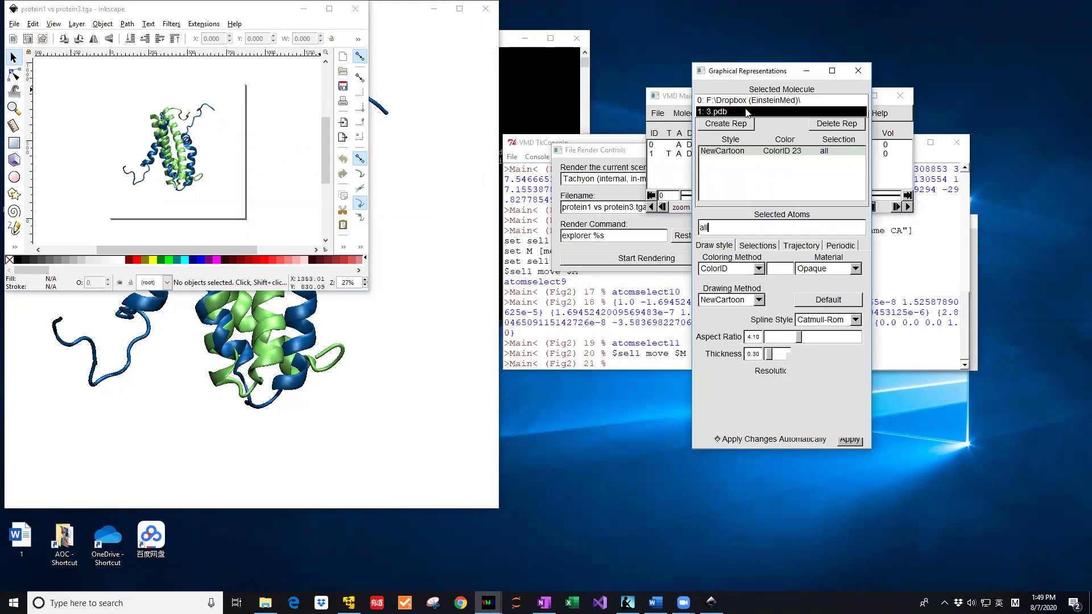
pyautogui.click(857, 372)
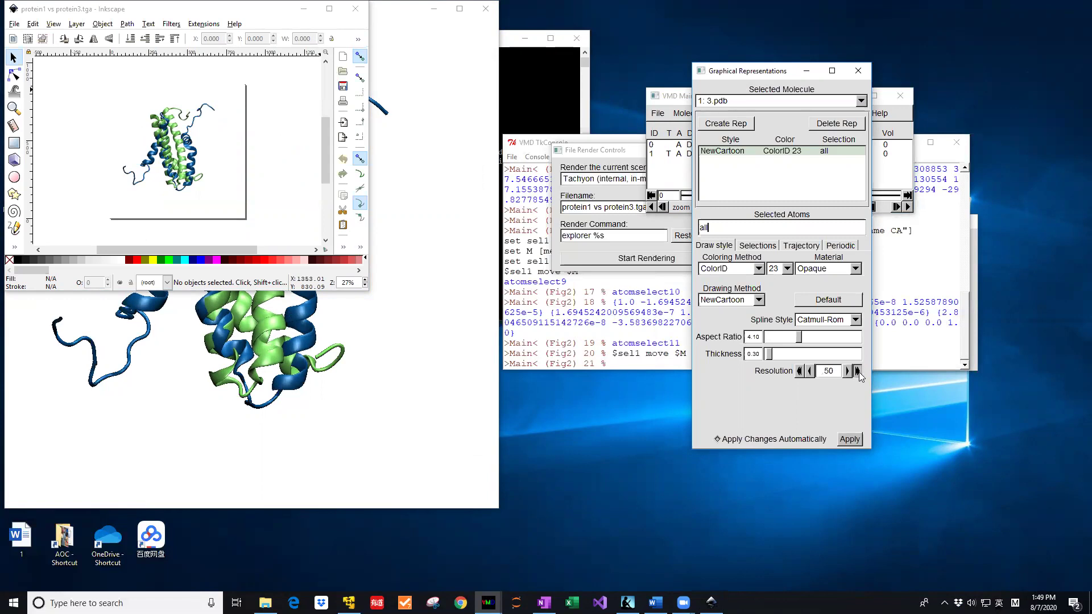
# Step: Close the earlier render and re-render the smoother overlay with Tachyon
pyautogui.click(591, 151)
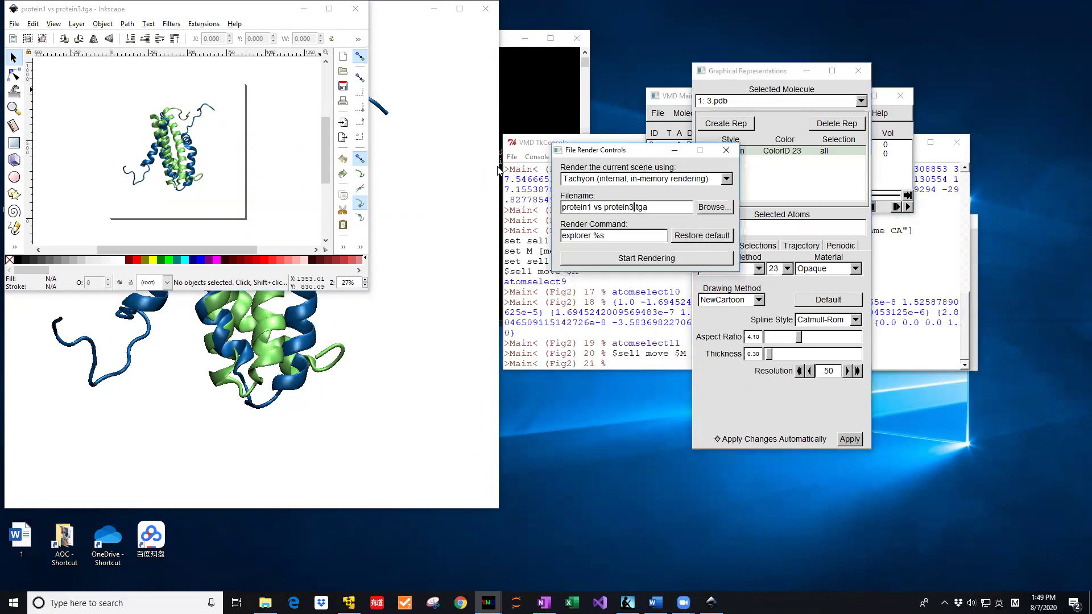
pyautogui.click(355, 8)
pyautogui.click(714, 260)
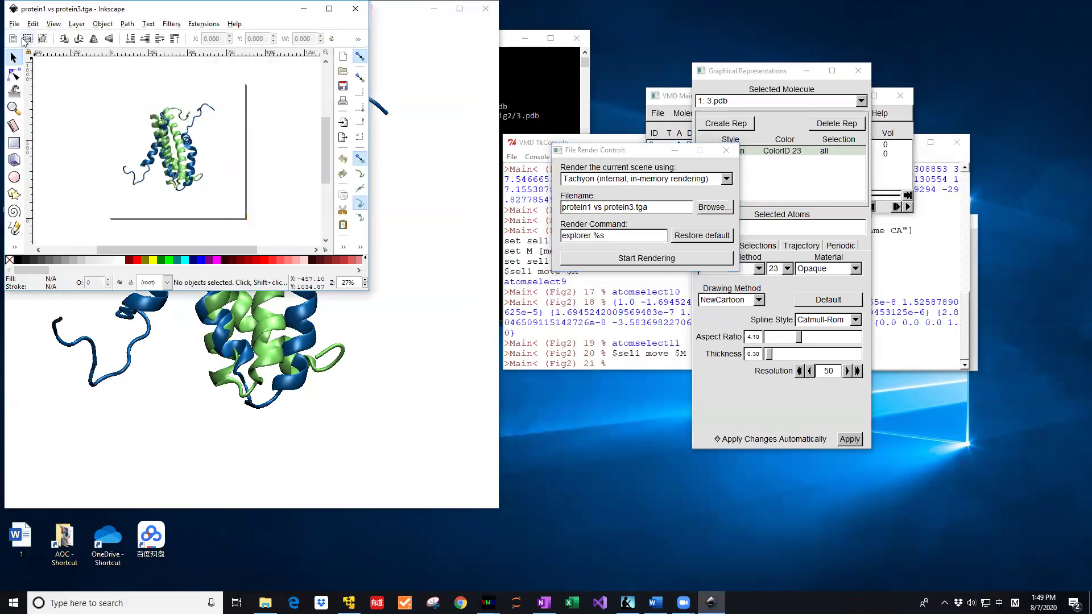
# Step: Save the figure in Inkscape as the PDF 'protein1 vs protein3' in the Fig2 folder
pyautogui.click(14, 24)
pyautogui.click(34, 107)
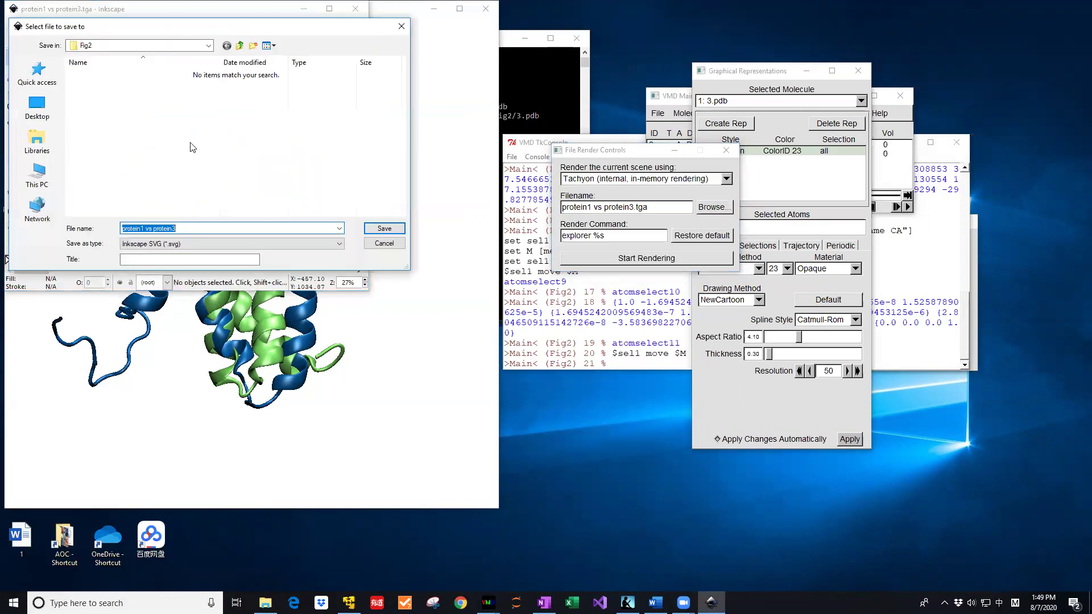
pyautogui.click(230, 244)
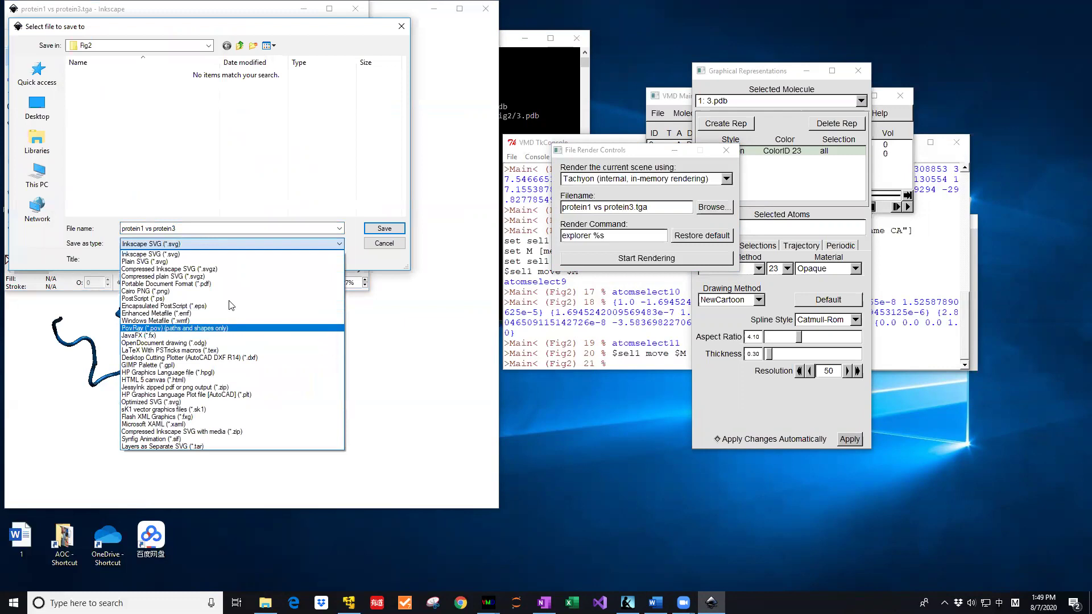
pyautogui.click(241, 284)
pyautogui.click(384, 228)
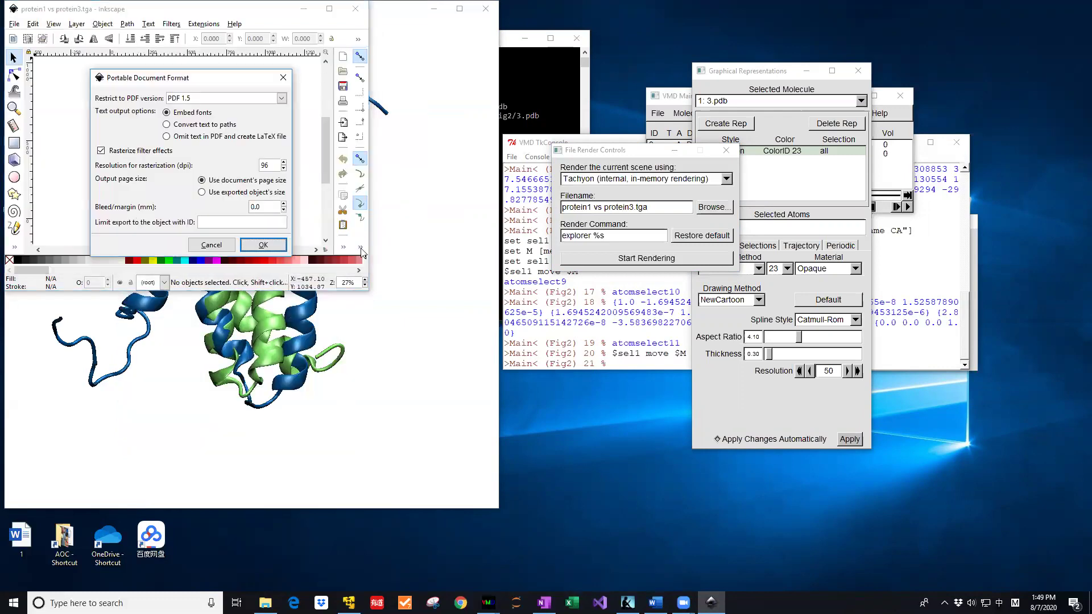
pyautogui.click(263, 247)
pyautogui.click(265, 603)
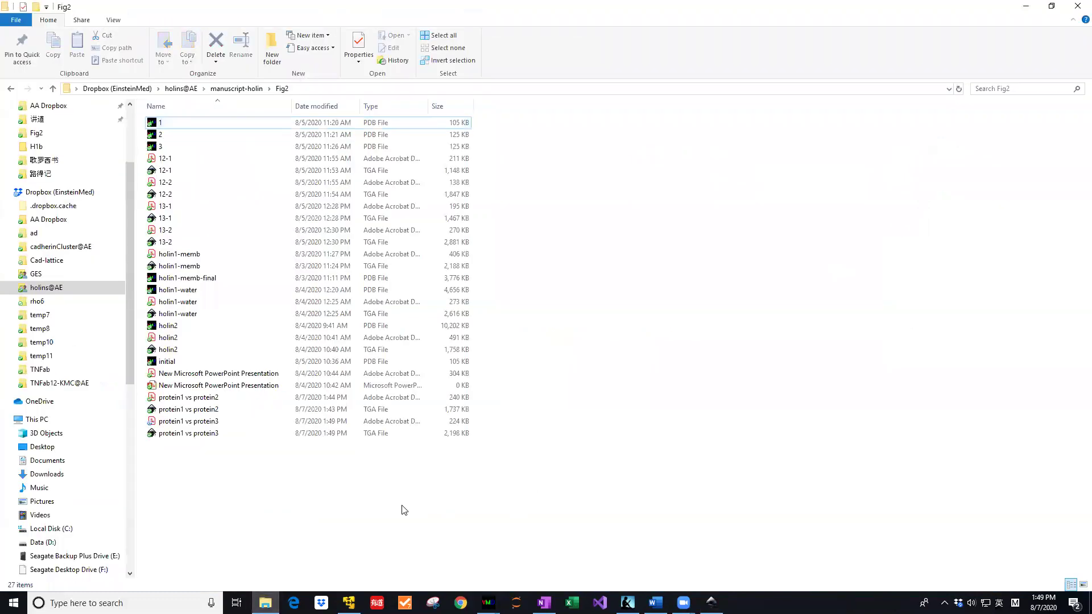
# Step: Open protein1 vs protein3.pdf in Acrobat Reader, maximized, to view the blue-and-lime overlay
pyautogui.doubleClick(218, 423)
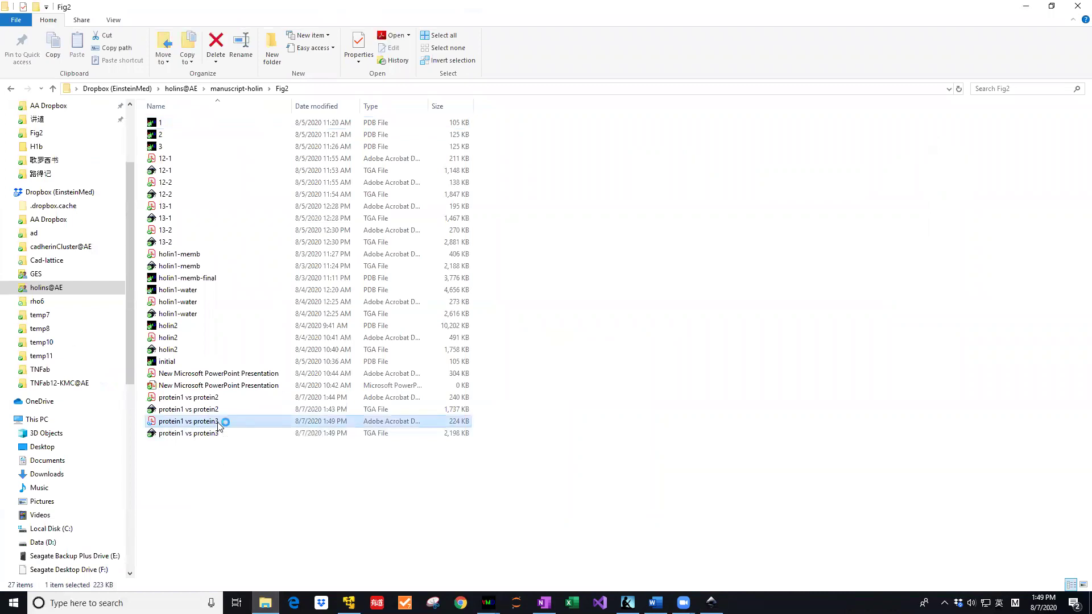
pyautogui.doubleClick(748, 37)
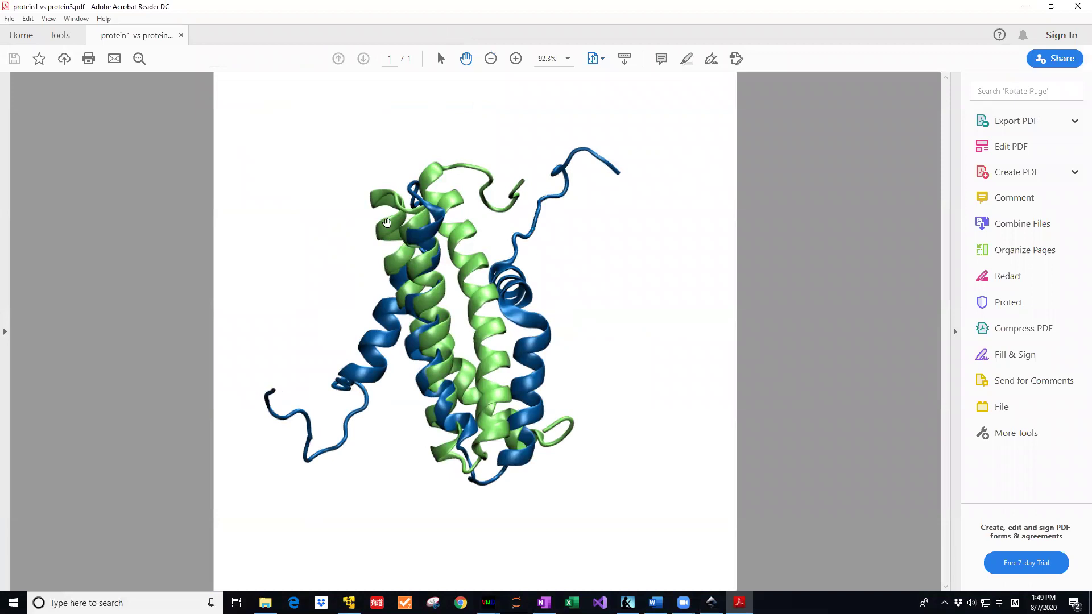
pyautogui.click(1027, 8)
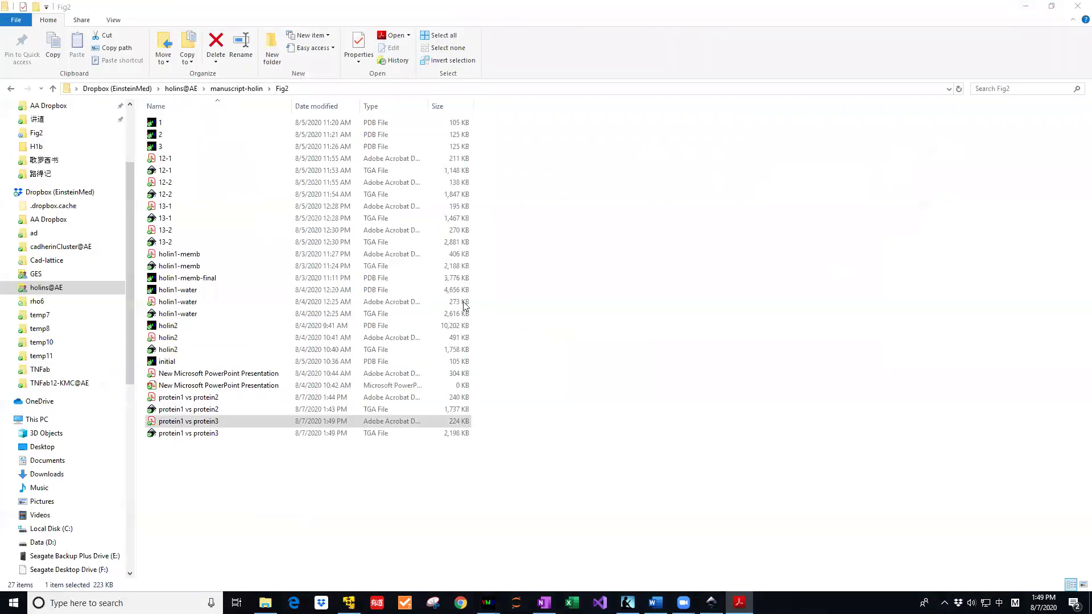
pyautogui.click(628, 602)
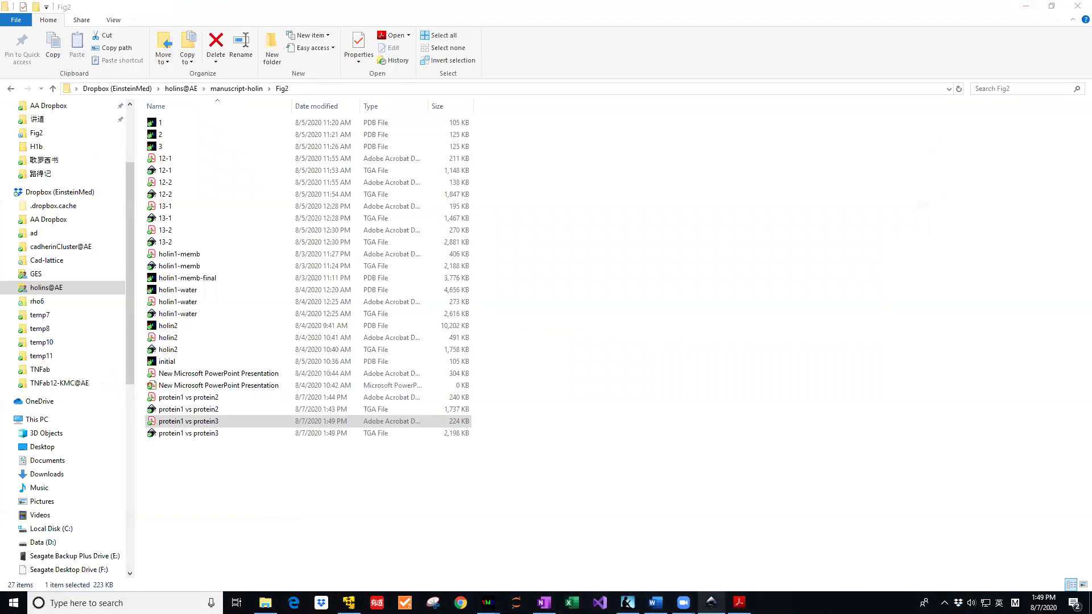
pyautogui.click(739, 603)
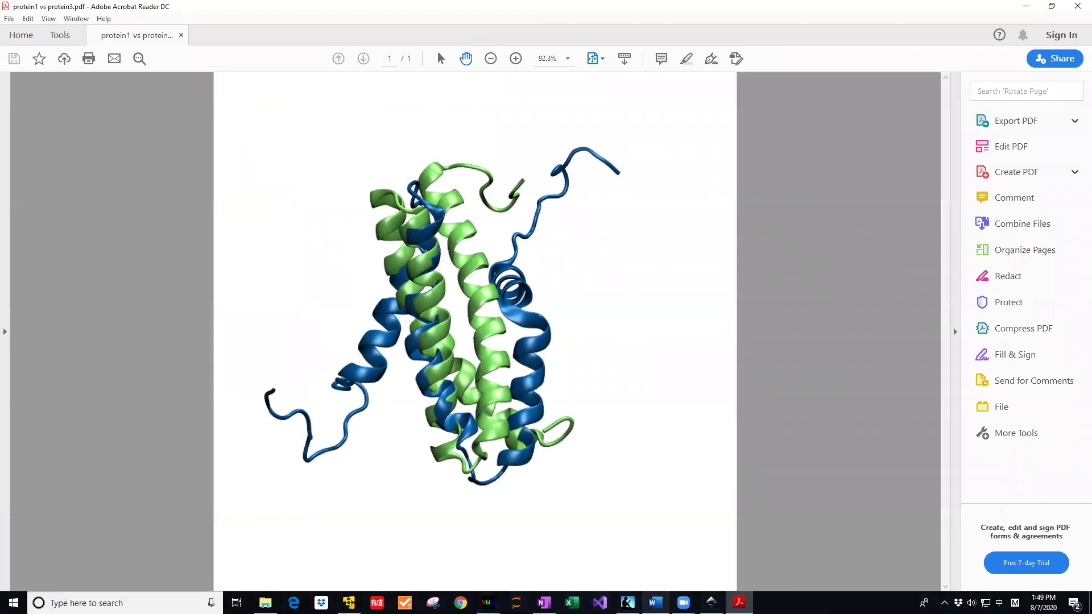
pyautogui.moveTo(683, 603)
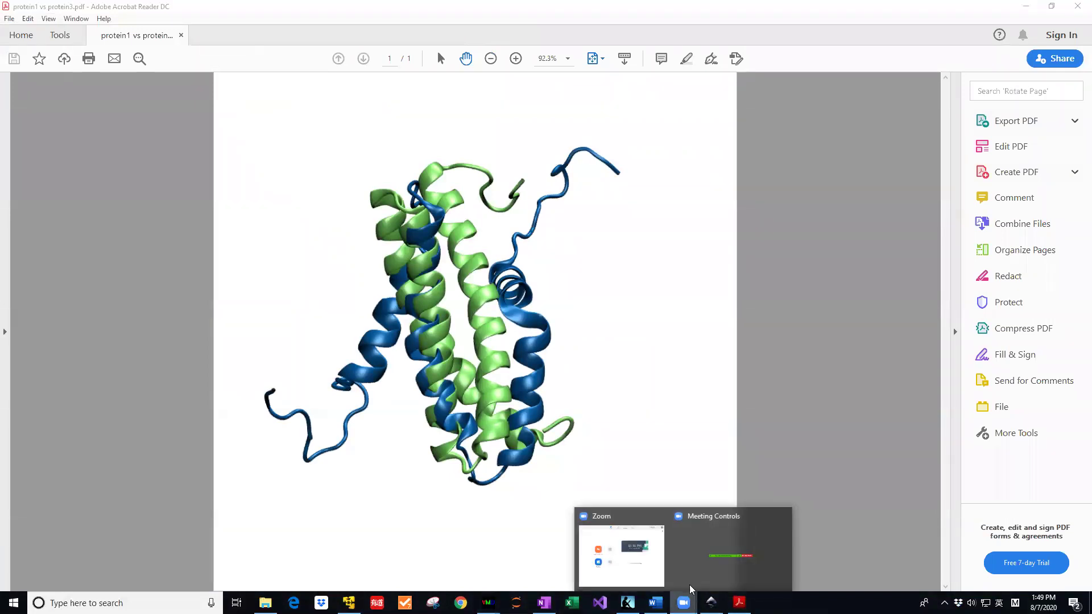